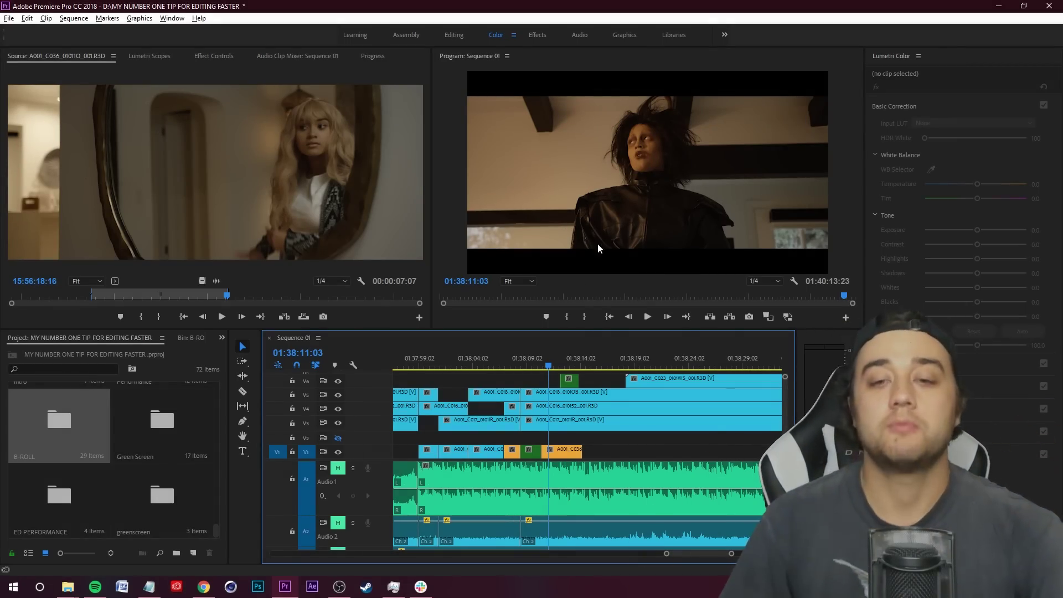
- Play back the edit in Sequence 01 briefly, stop it and go back to the clip at 01:37:59:13
left_click(647, 318)
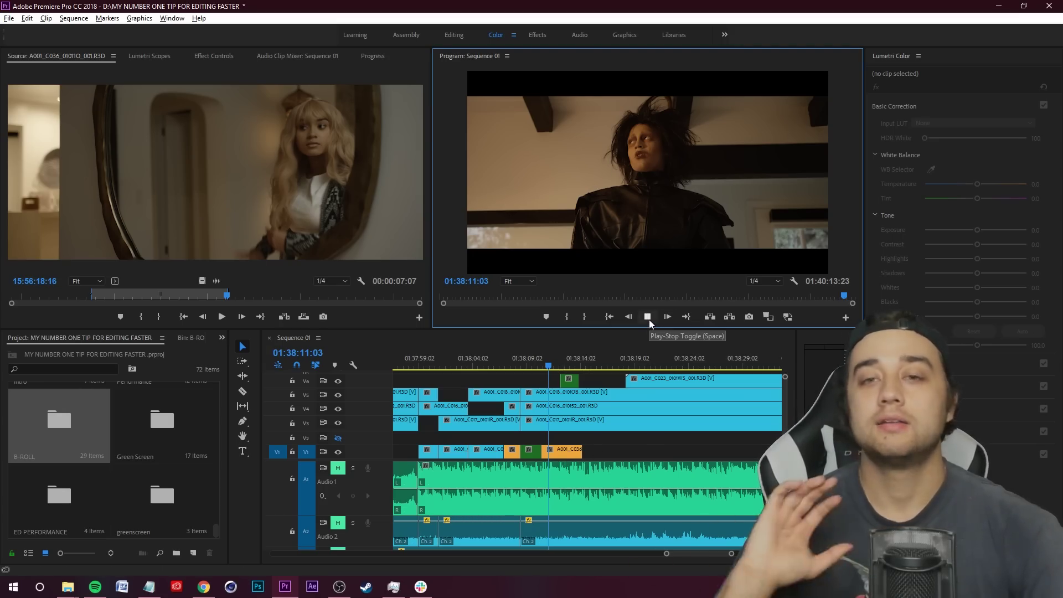
key("space")
left_click(619, 434)
key("Up")
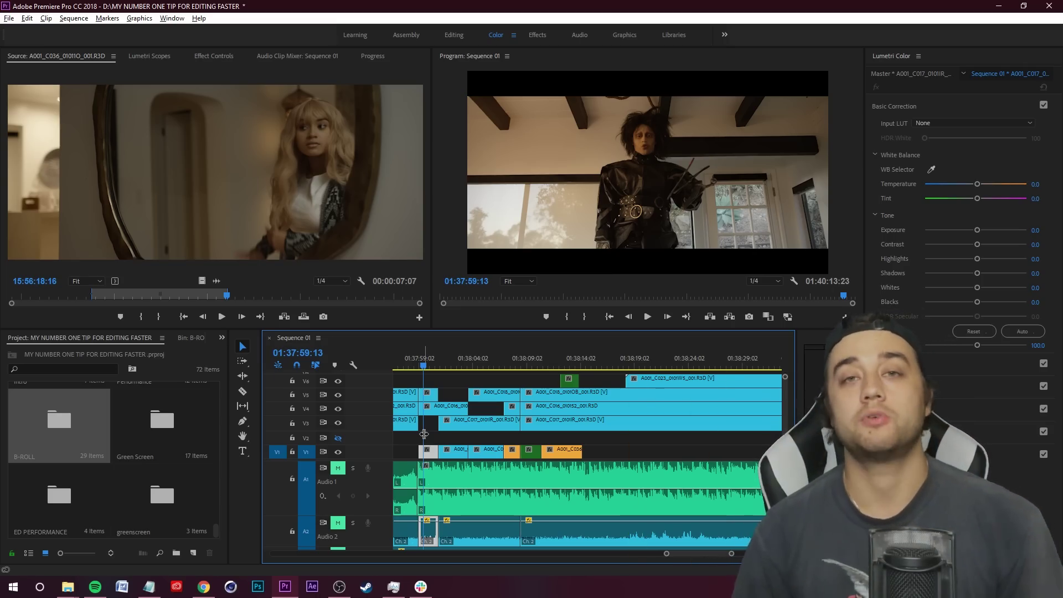
left_click(424, 434)
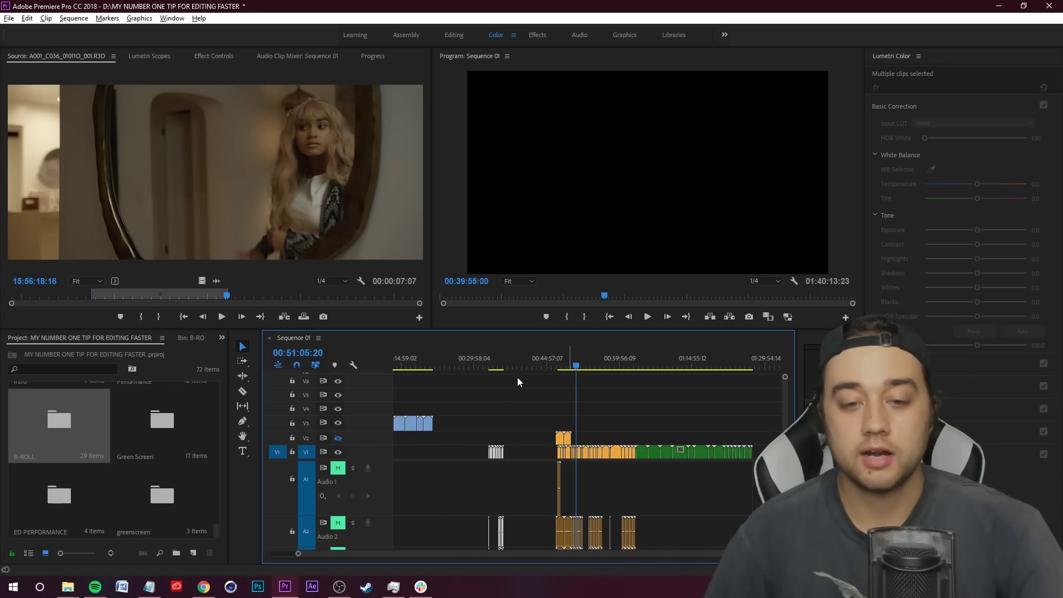
- Locate the second clip in the blue group near 00:33:20:00 of Sequence 01 and reveal its source in the project
left_click(490, 366)
key("=")
key("=")
key("=")
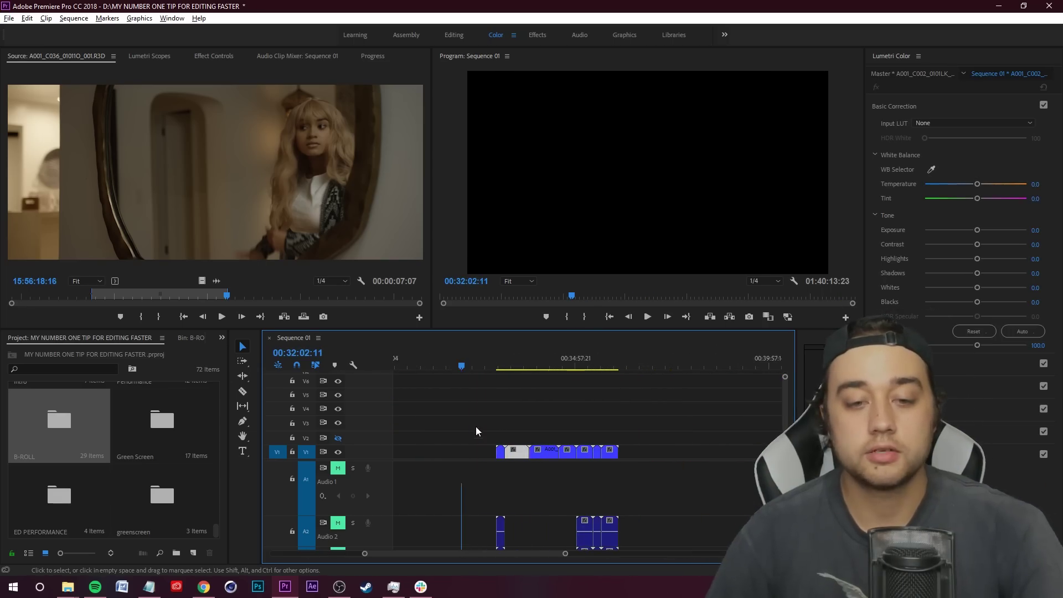
left_click(512, 366)
key("=")
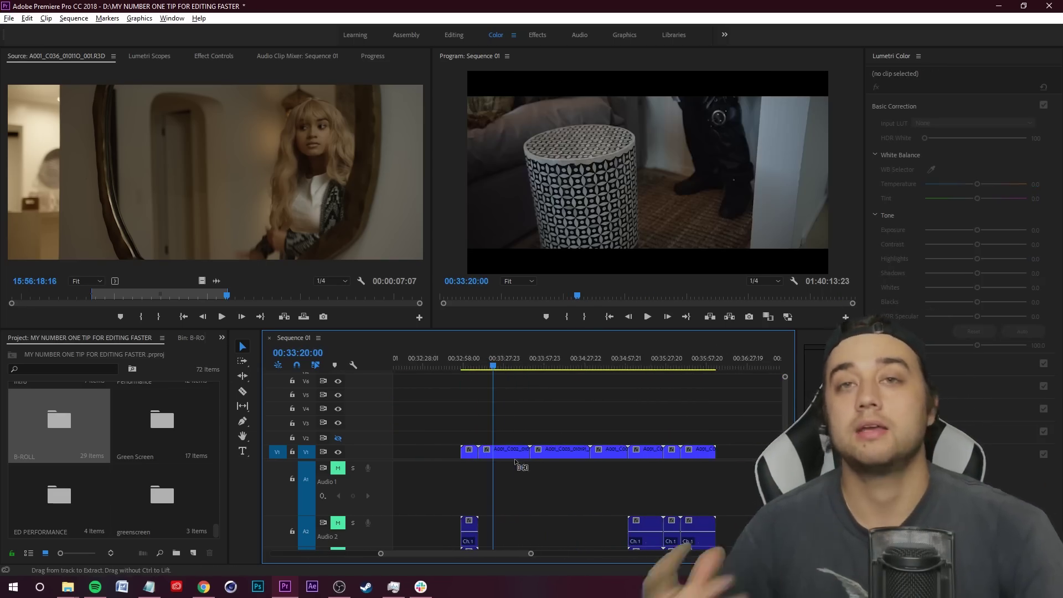
left_click(525, 394)
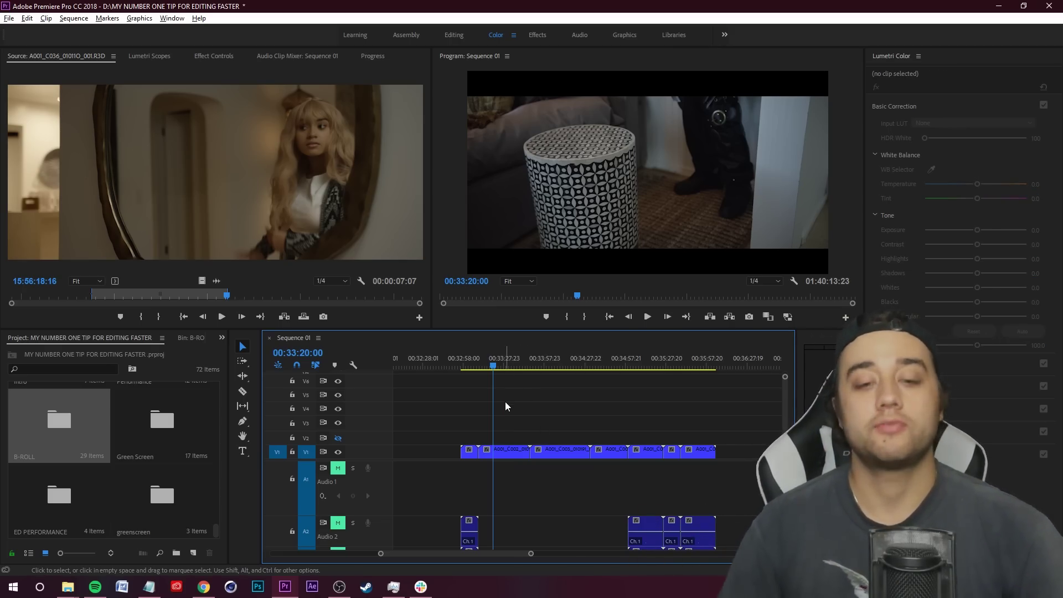
right_click(514, 451)
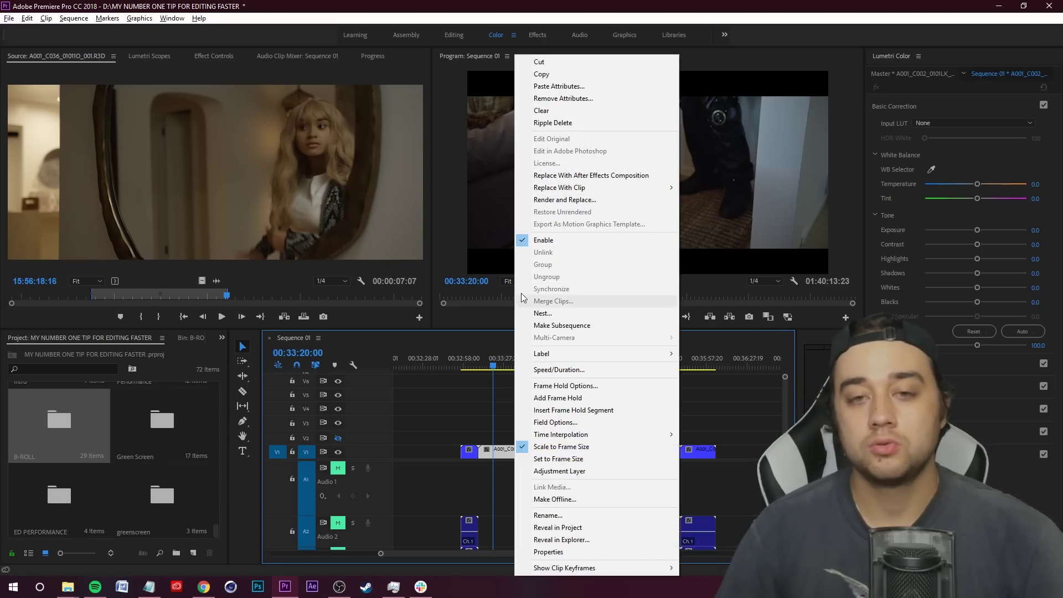
left_click(558, 527)
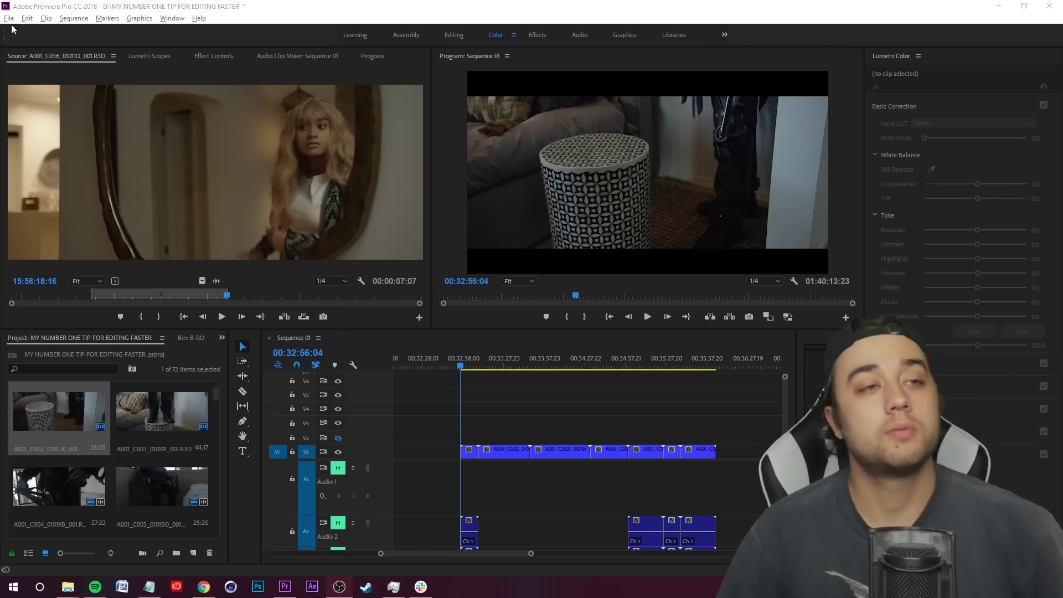
- Create a new sequence named Sequence 02 with the ARRI 1080p 23.976 preset
left_click(9, 19)
mouse_move(22, 32)
left_click(189, 54)
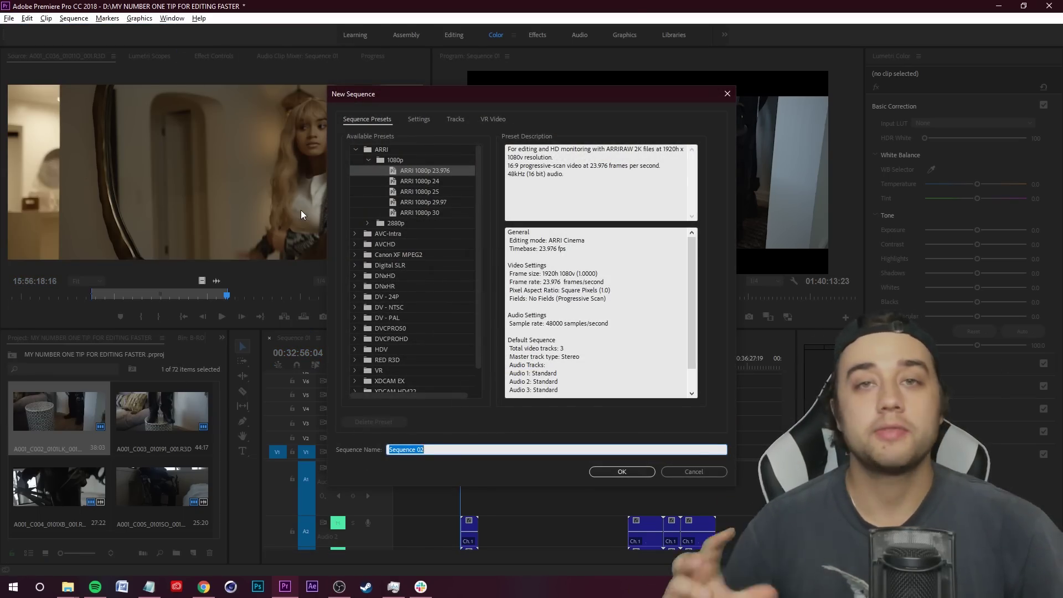
left_click(623, 471)
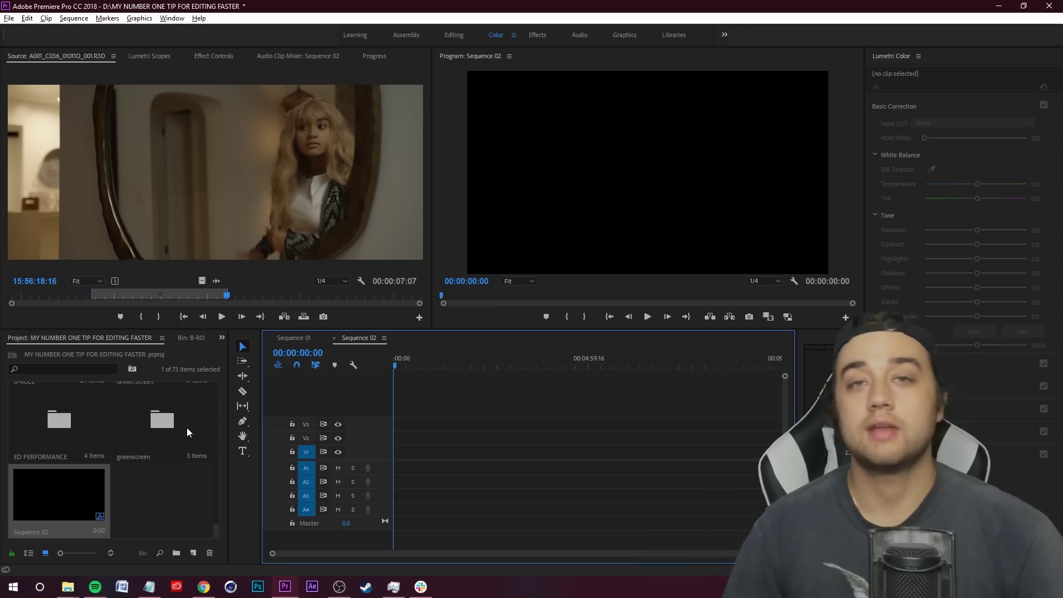
- Place the first clip of the Intro bin at the start of Sequence 02, changing the sequence settings to match the clip
scroll(188, 428, "up", 2)
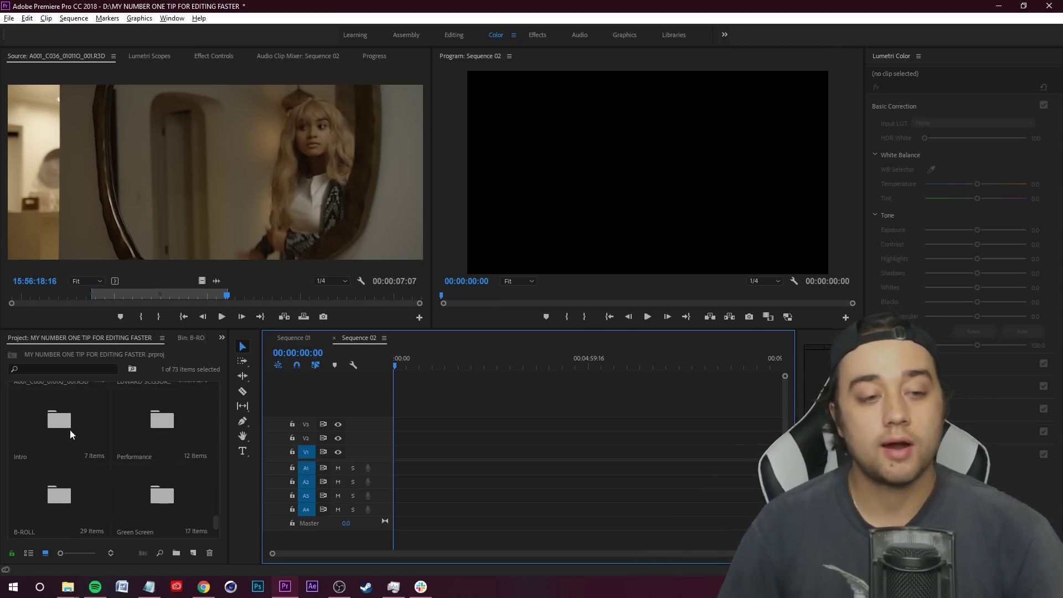
left_click(161, 443)
scroll(161, 439, "up", 1)
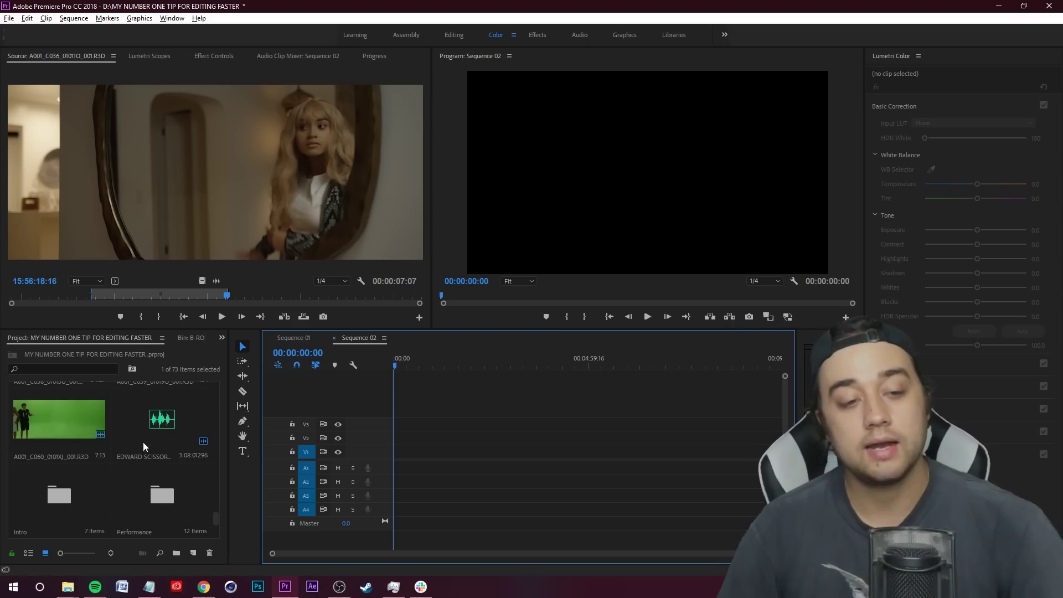
scroll(58, 490, "down", 1)
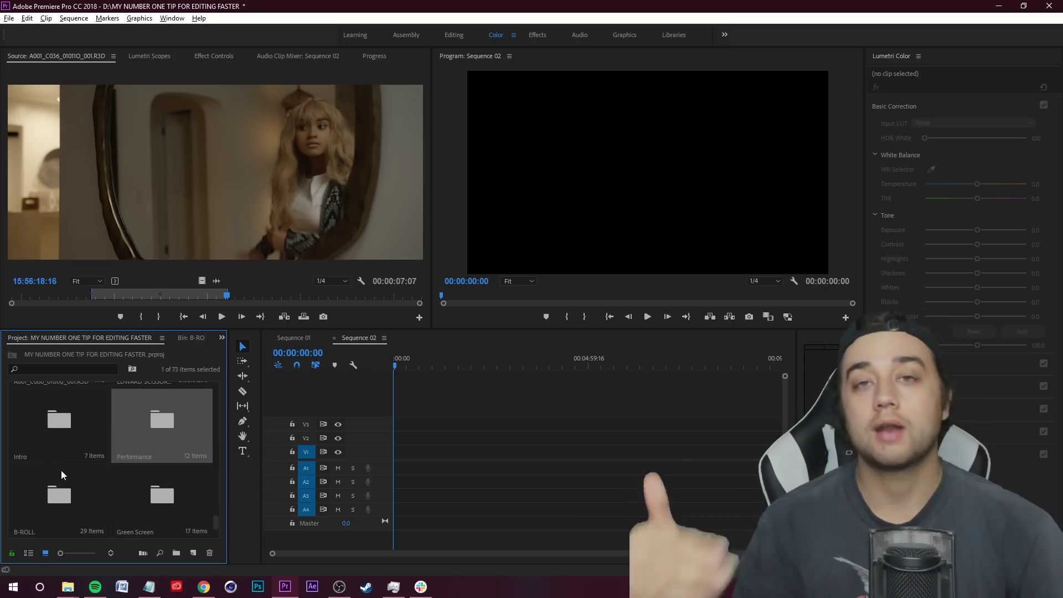
double_click(47, 410)
left_click_drag(53, 412, 390, 448)
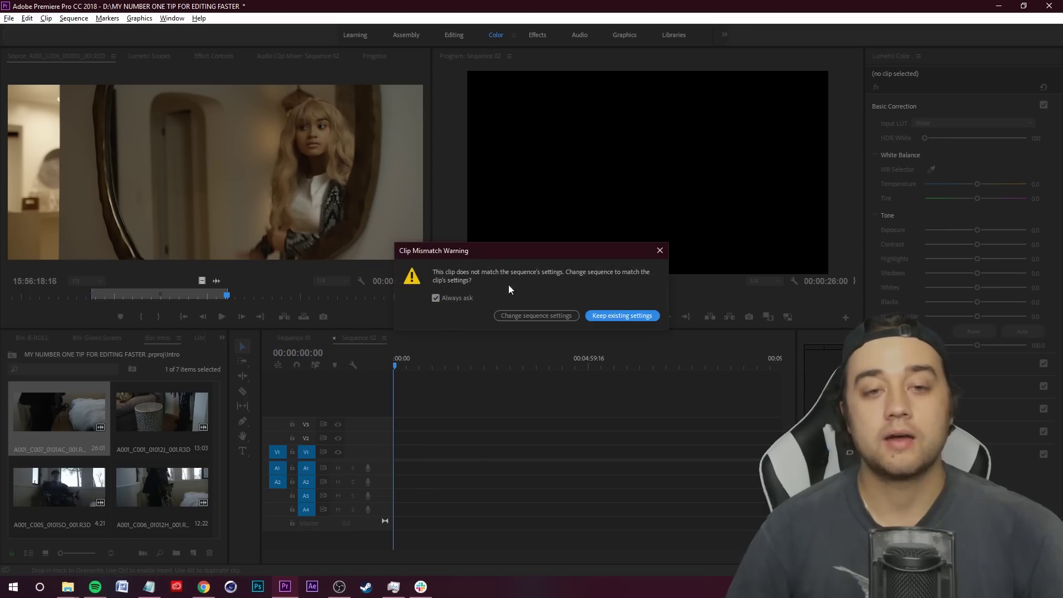
left_click_drag(488, 255, 456, 194)
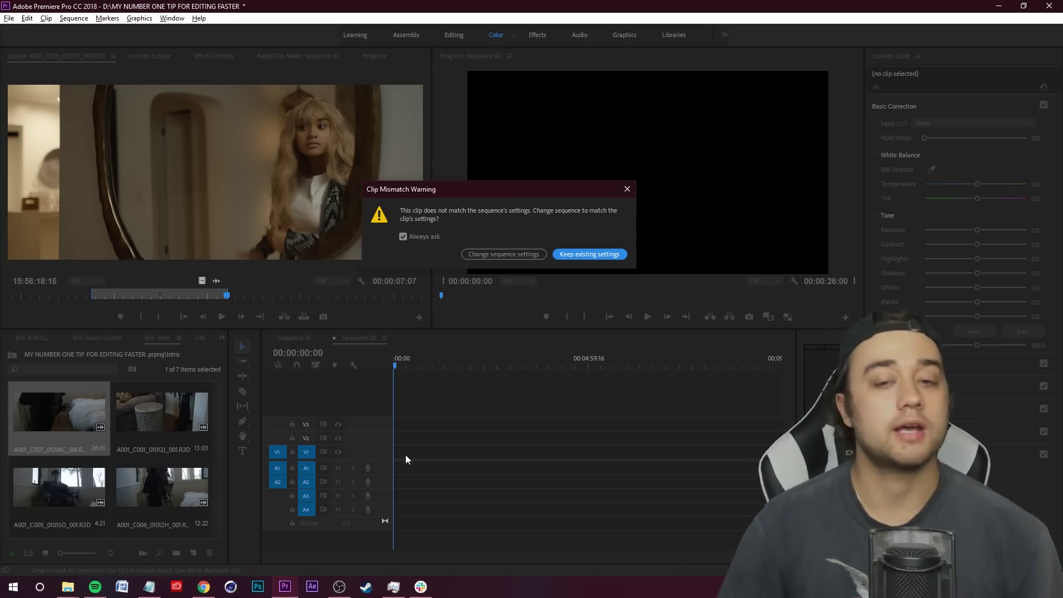
left_click(490, 254)
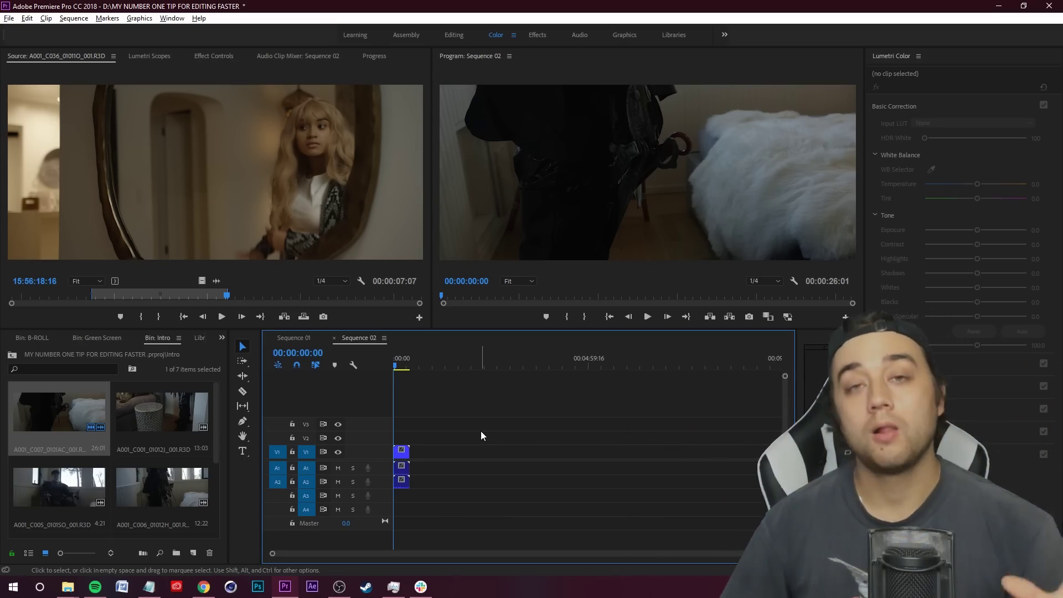
- Fit the whole clip in the Sequence 02 timeline and play it back briefly
key("backslash")
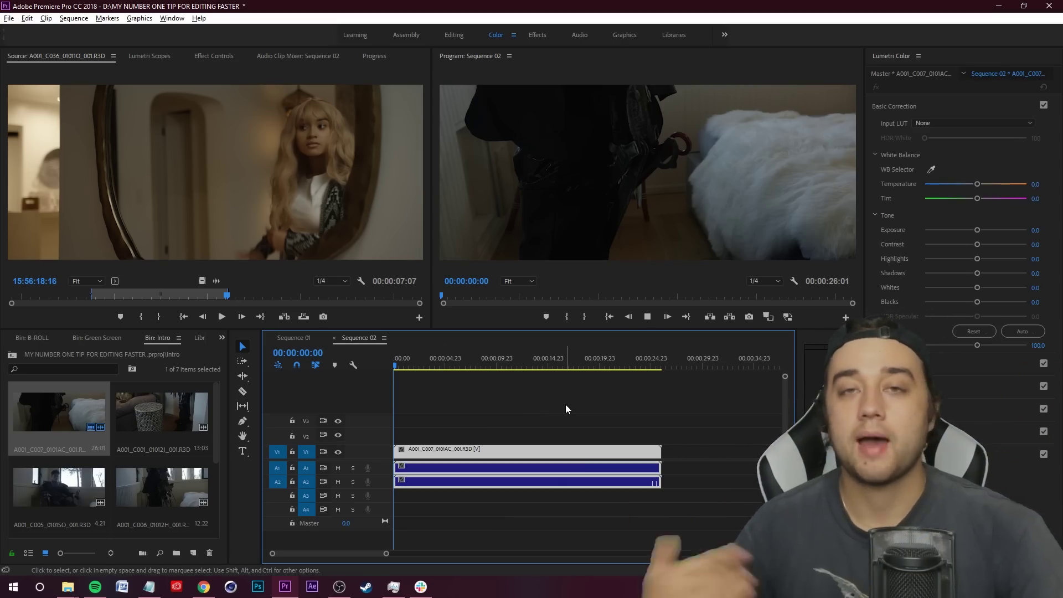
key("space")
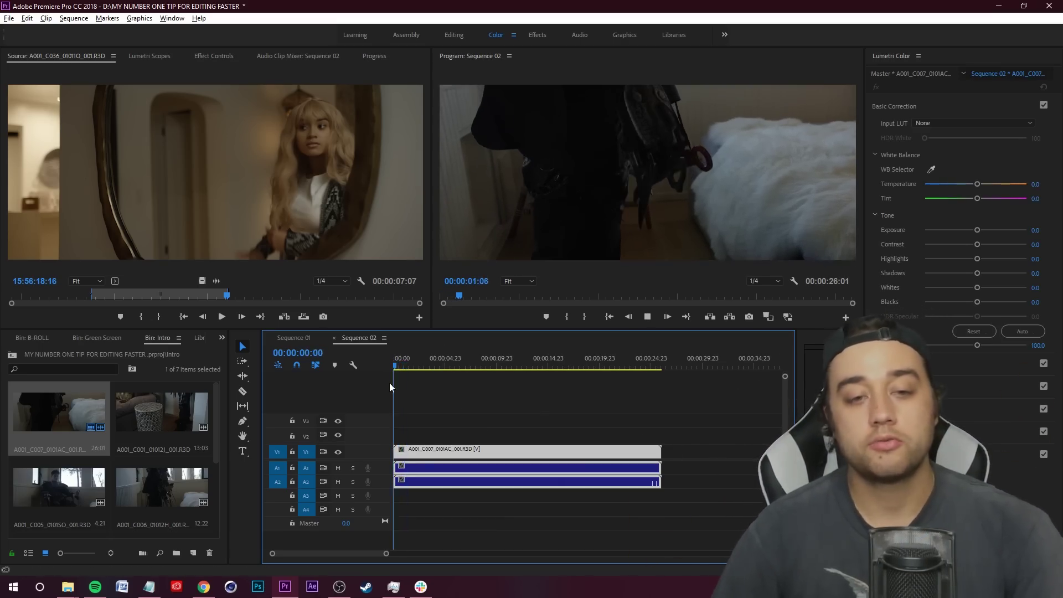
left_click(529, 426)
- Review the media export settings of Sequence 02 and close them without exporting
left_click(7, 18)
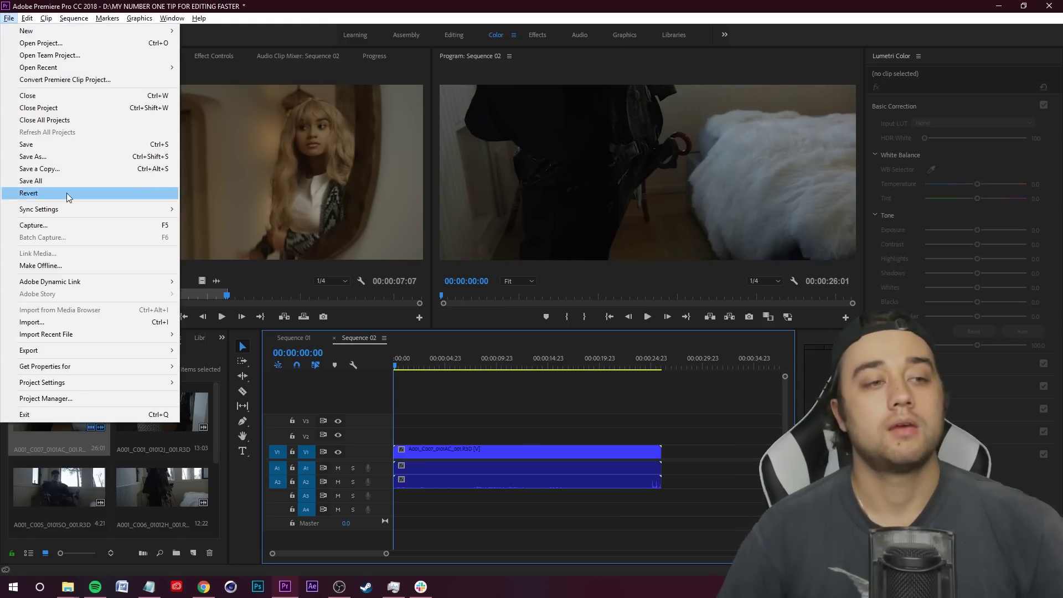
mouse_move(138, 355)
left_click(210, 350)
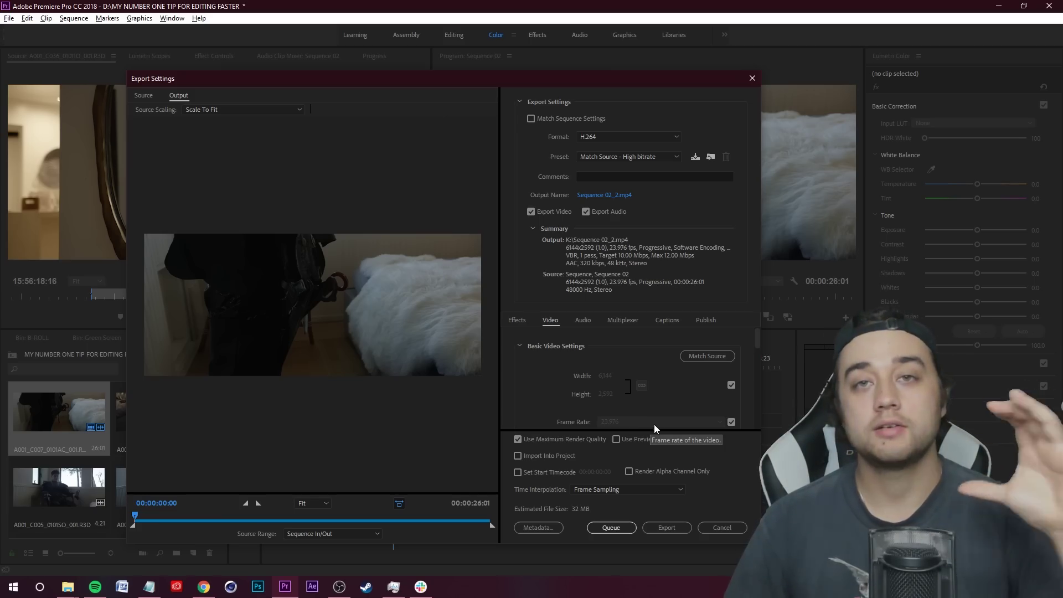
left_click(706, 526)
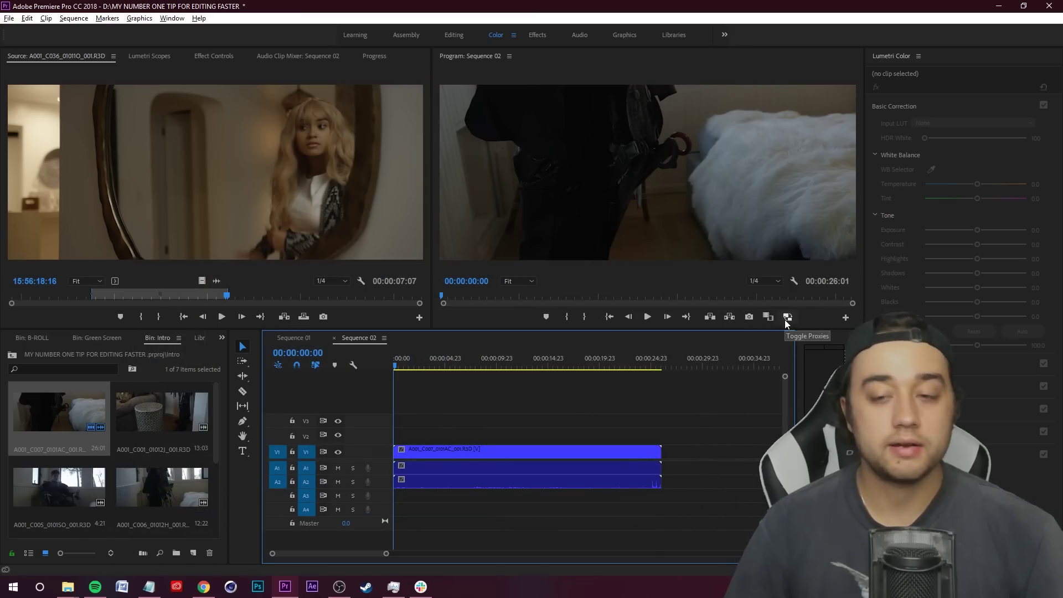
- Try to add the Toggle Proxies control to the program monitor's button bar
left_click(845, 318)
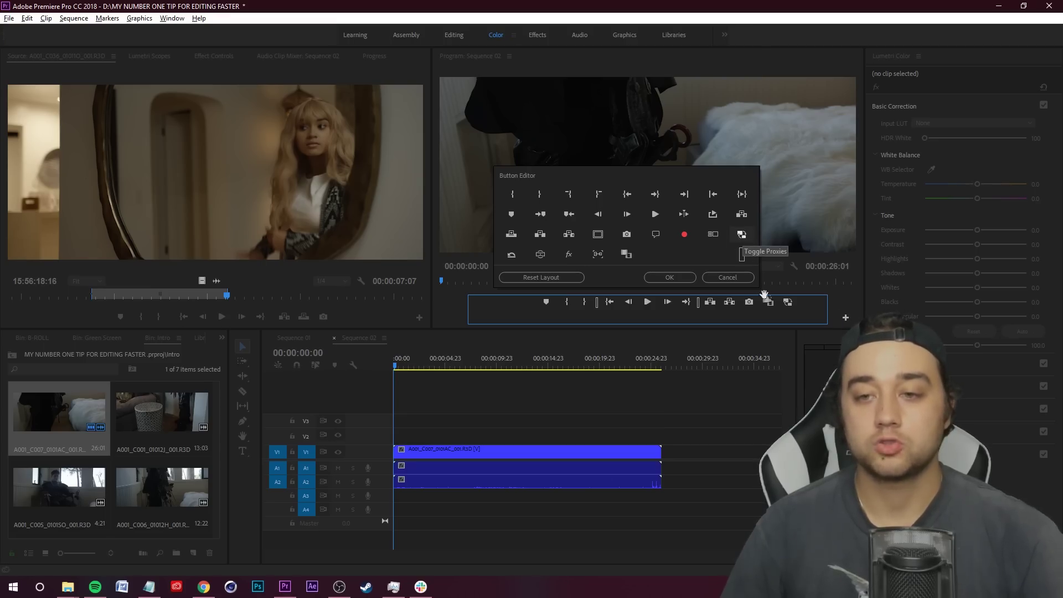
left_click_drag(741, 234, 793, 309)
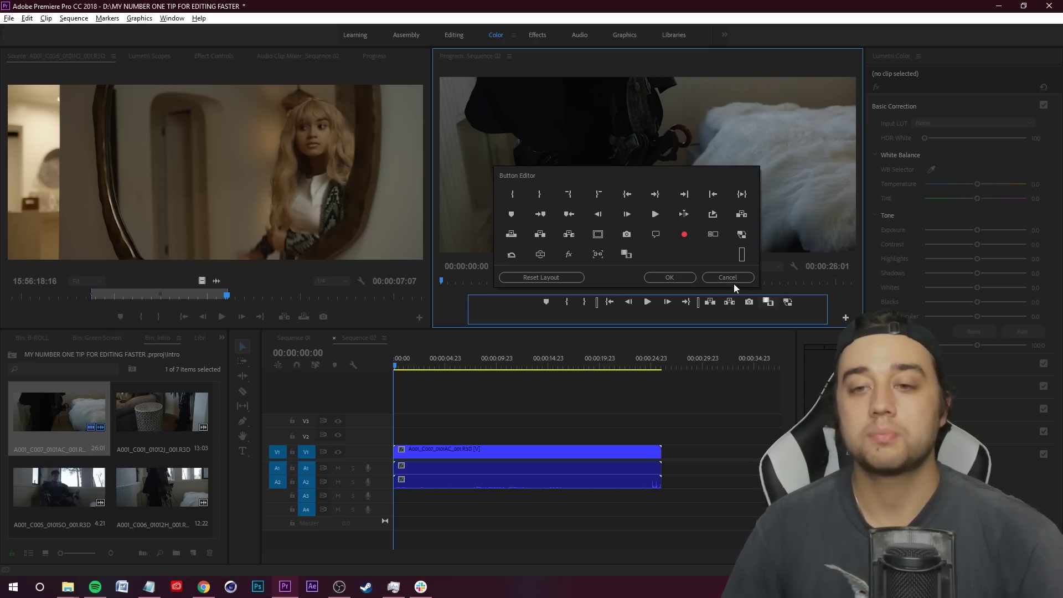
left_click(734, 281)
left_click(498, 423)
- Switch proxy display on for the program monitor and back off again
left_click(787, 317)
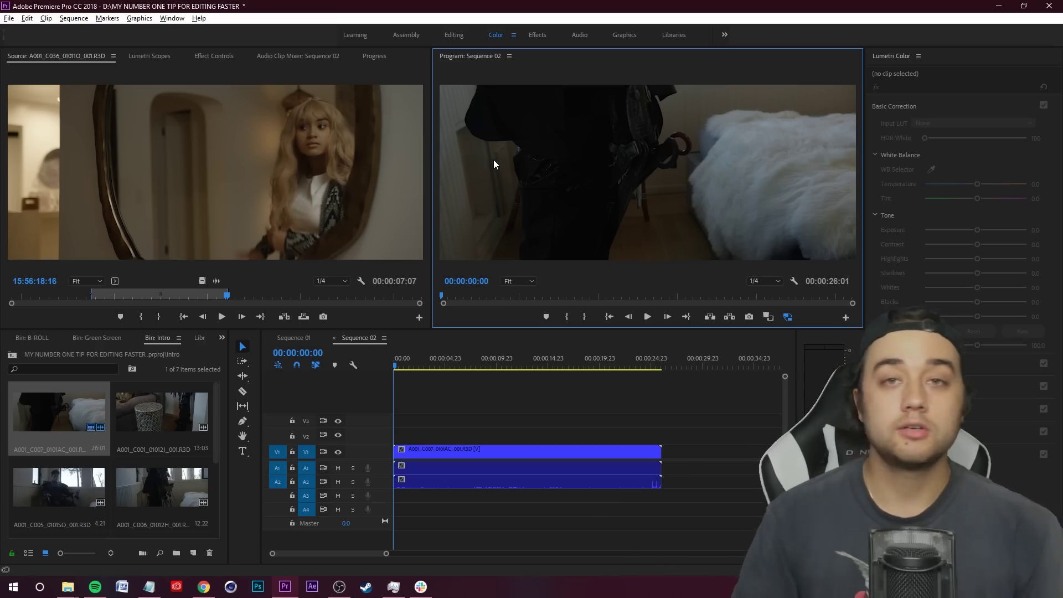
left_click(788, 316)
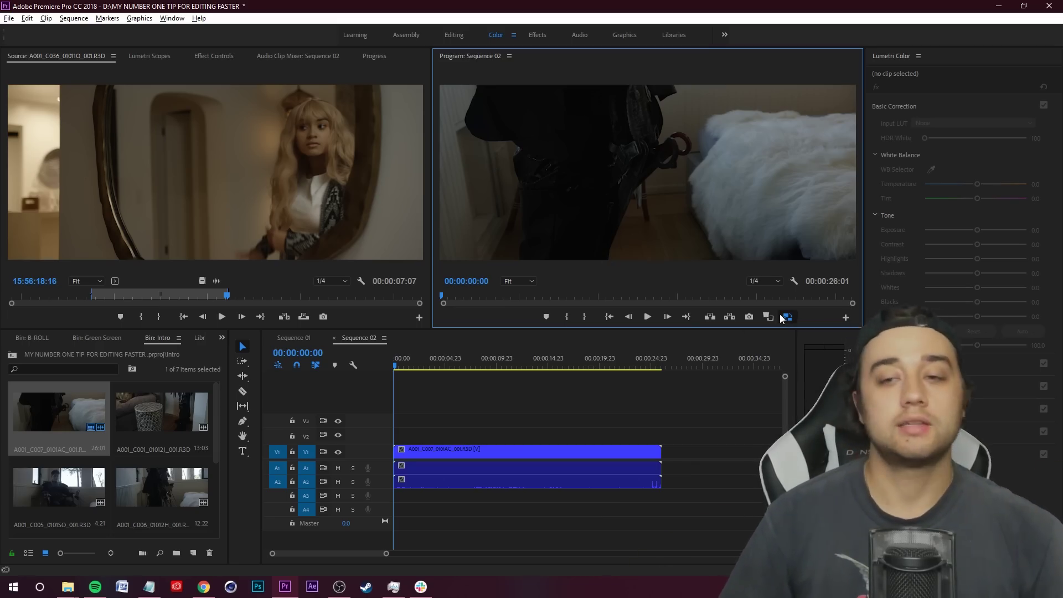
left_click(588, 424)
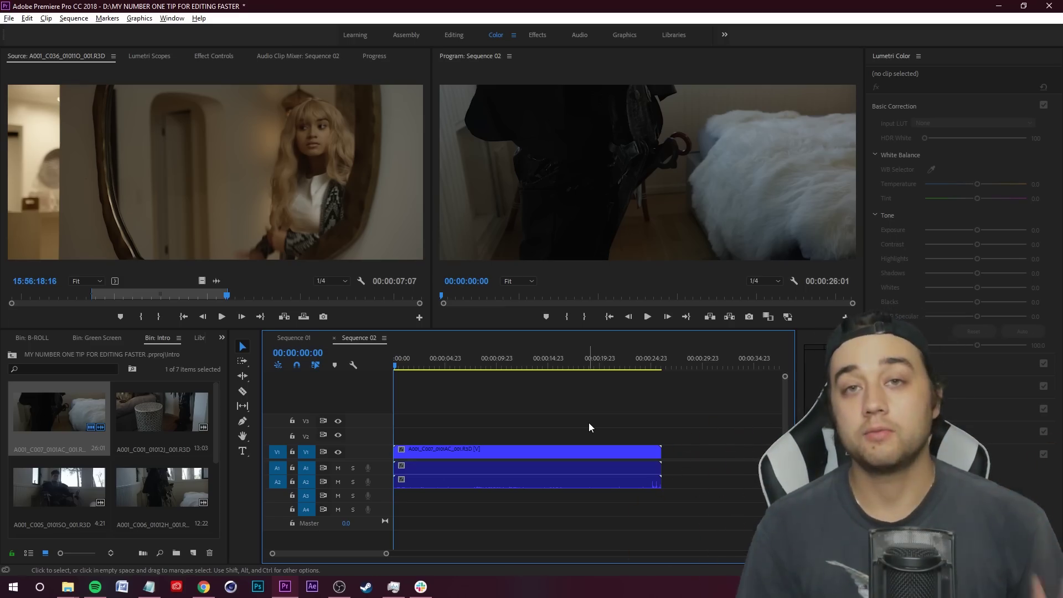
left_click(788, 323)
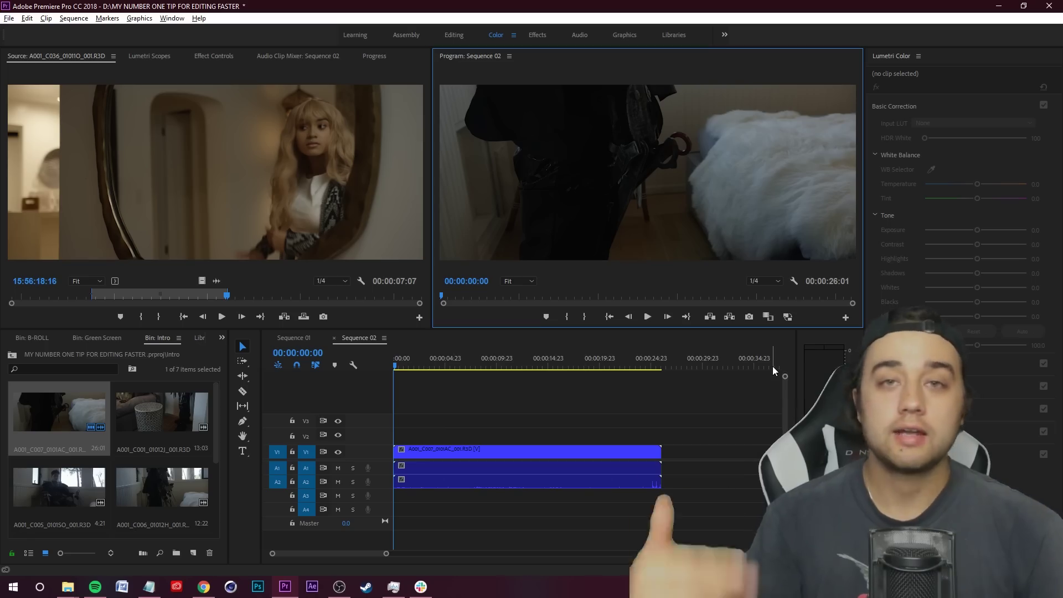
left_click(626, 404)
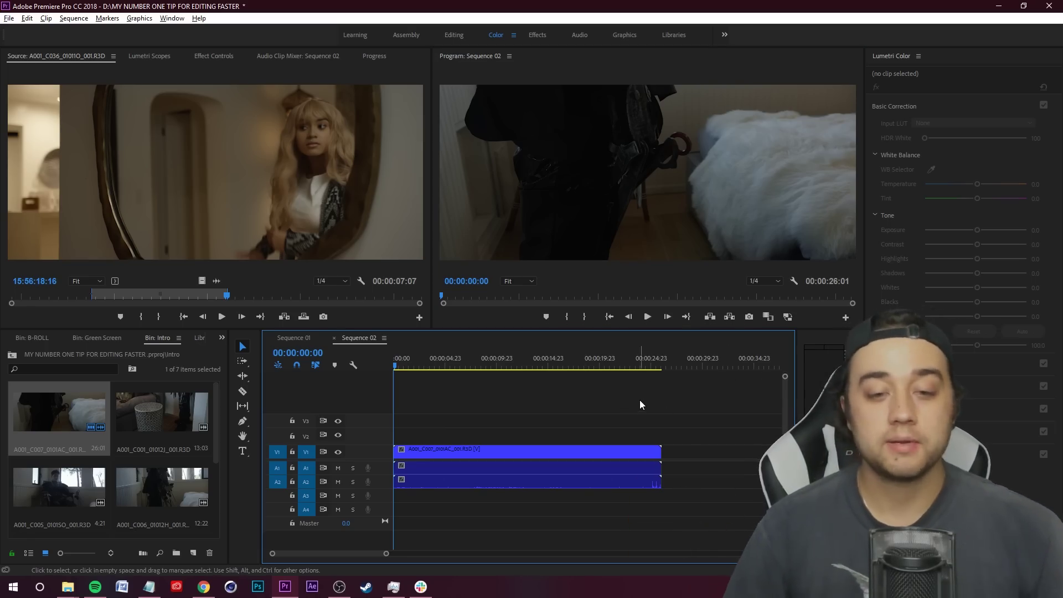
- Open the media export settings for Sequence 02
left_click(9, 18)
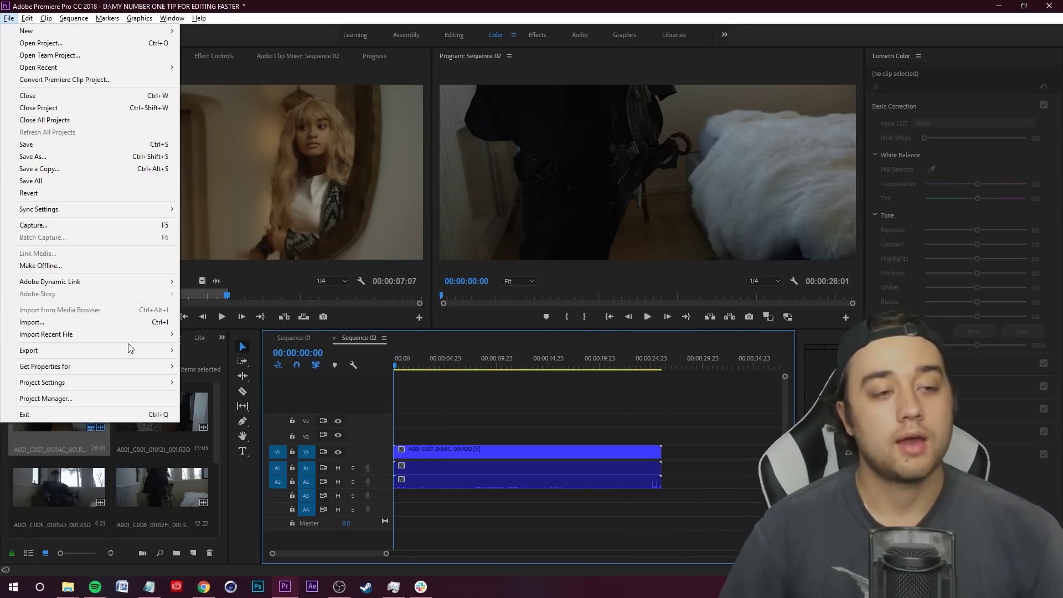
mouse_move(129, 355)
left_click(227, 349)
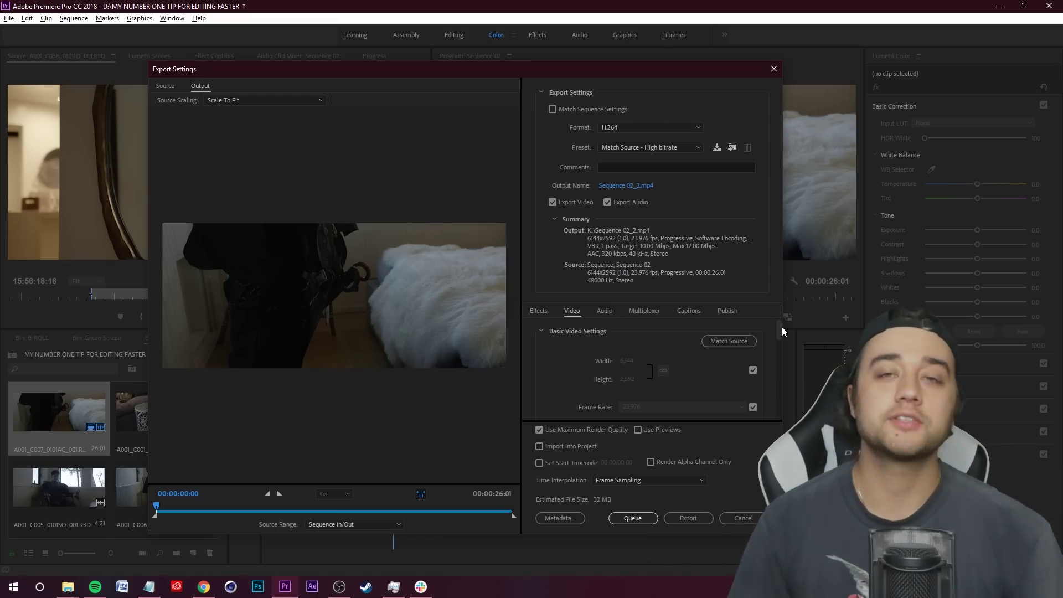
- Switch to Chrome and open the bneijt.nl Resolution scale calculator from the search results, ready for a width entry
left_click(203, 591)
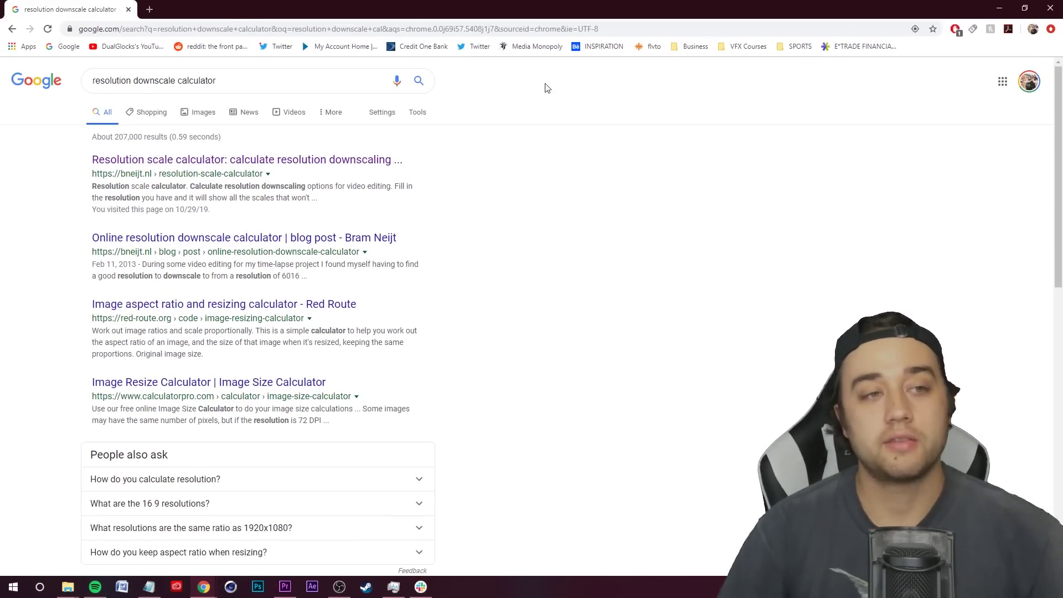
left_click(195, 161)
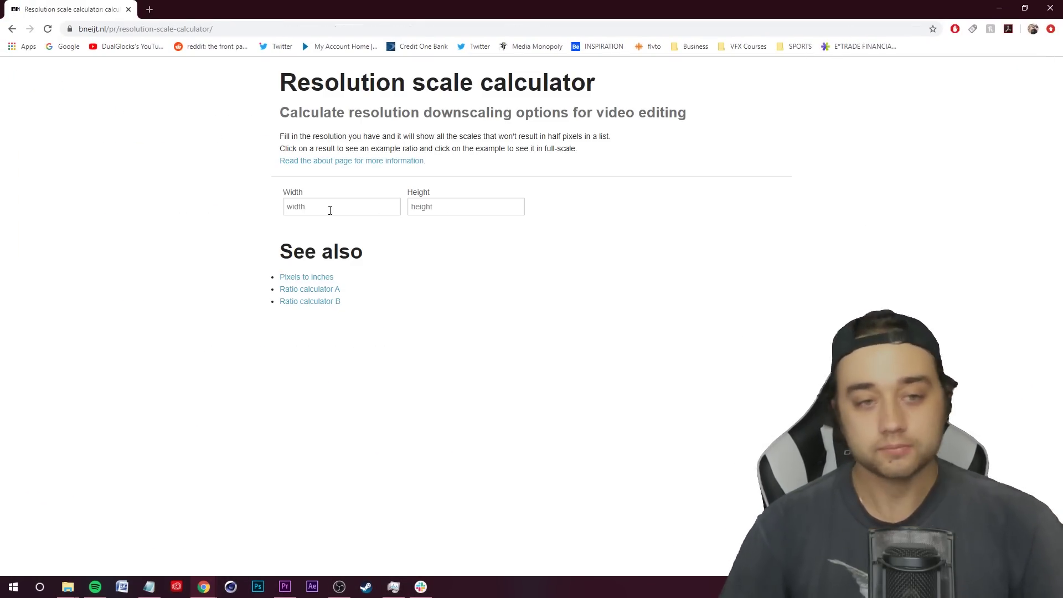
left_click(327, 209)
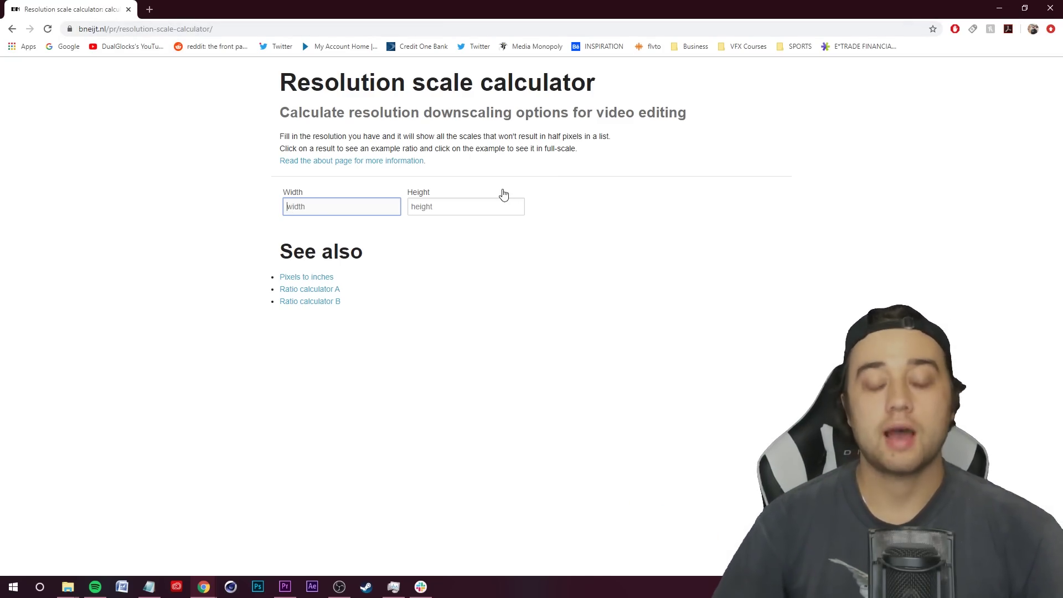
- Check the source frame size in Premiere Pro's export settings and return to the resolution calculator in Chrome
left_click(291, 591)
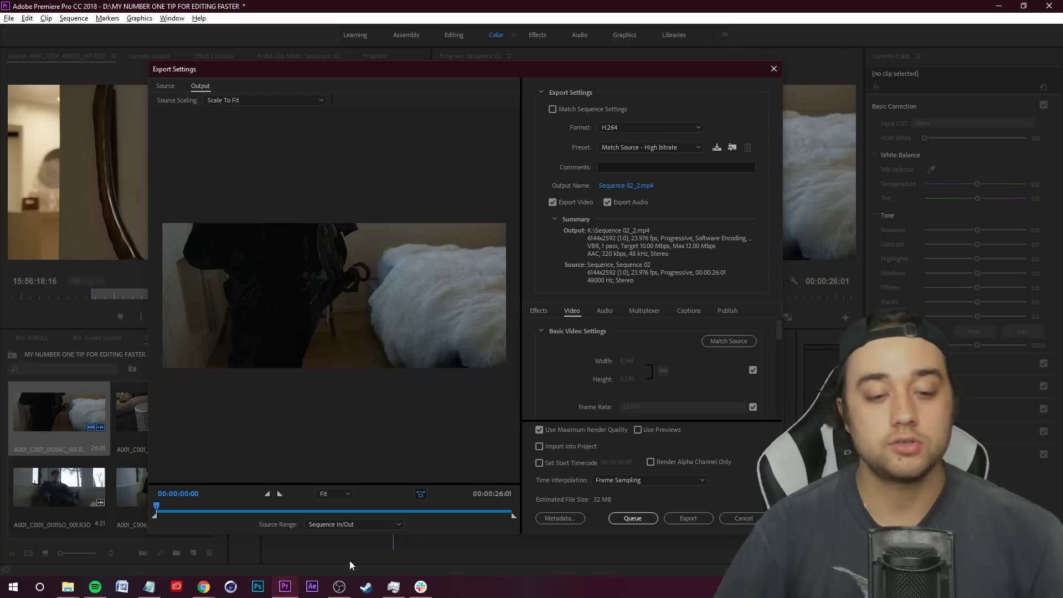
mouse_move(203, 587)
left_click(260, 542)
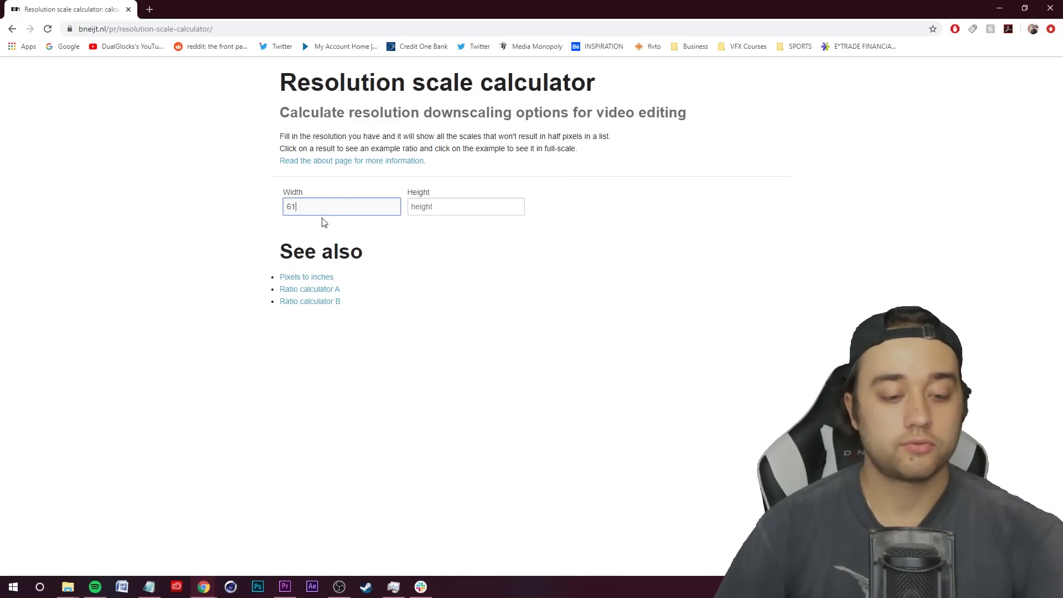
- Calculate the downscale options for a 6144 x 2592 source and pick the 512x216 result
key("Tab")
type("2")
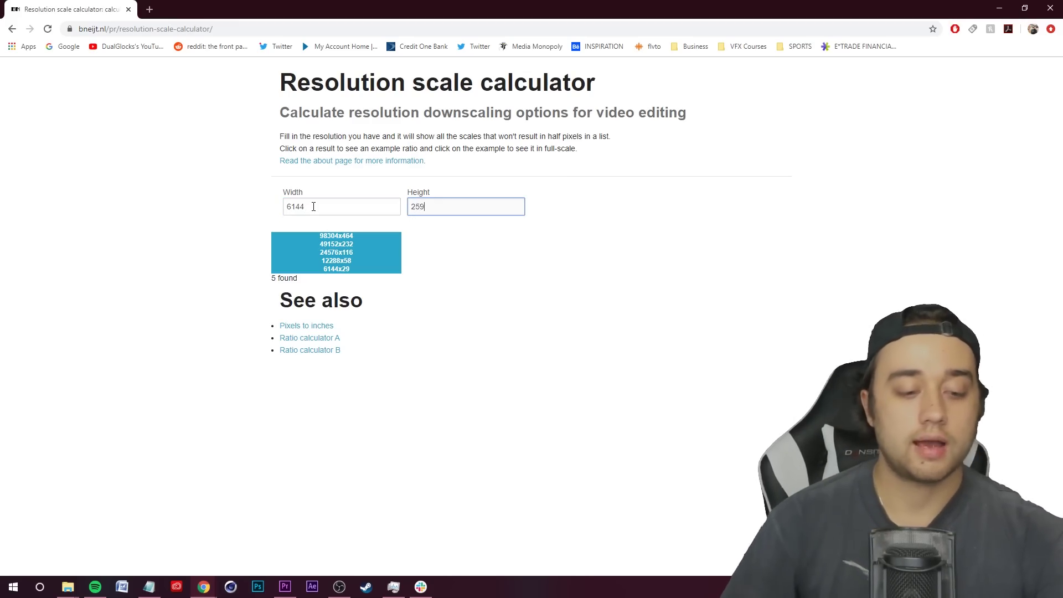
type("592")
left_click(535, 275)
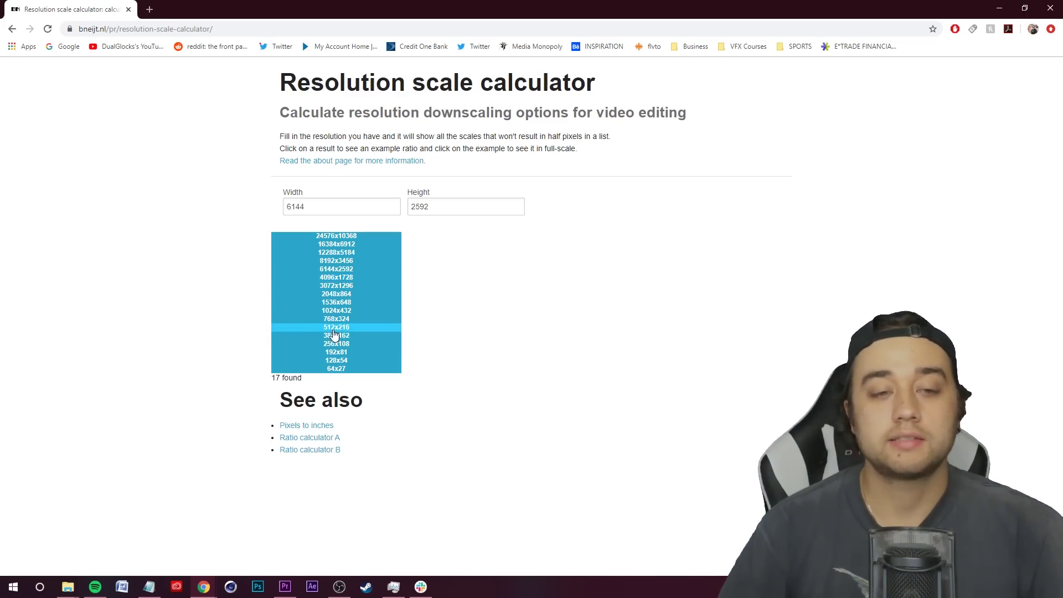
left_click(336, 329)
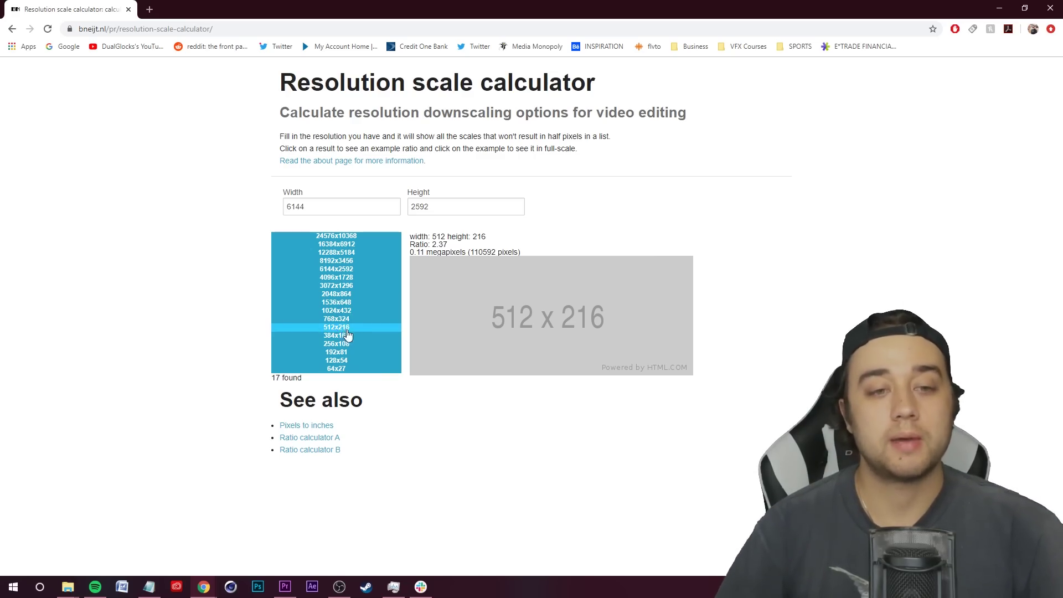
- Switch to Premiere Pro, release the export frame size from matching the source, and set the width to 512 with linked height
left_click(292, 591)
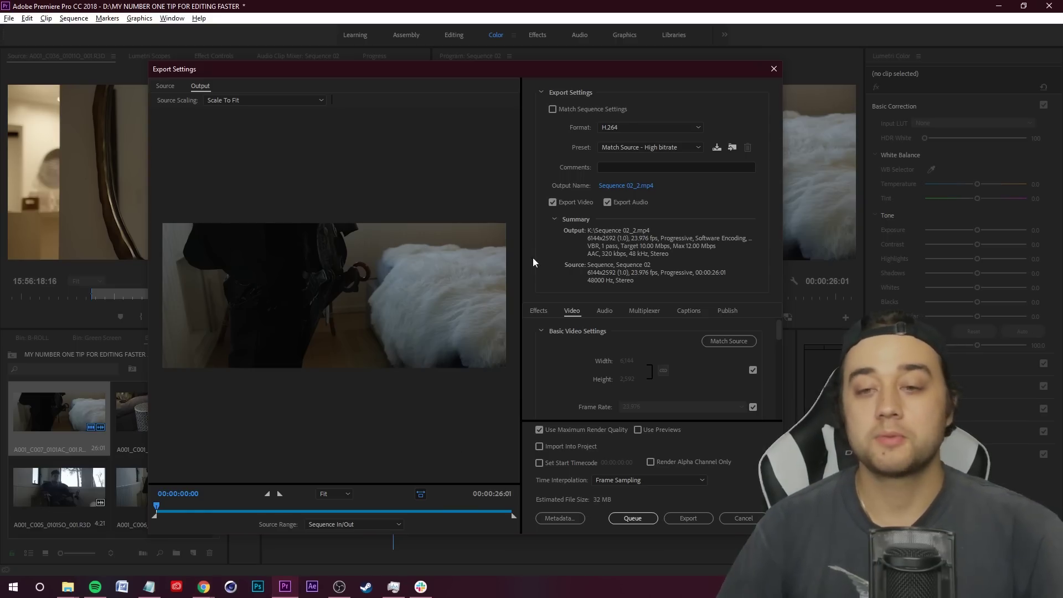
left_click(752, 370)
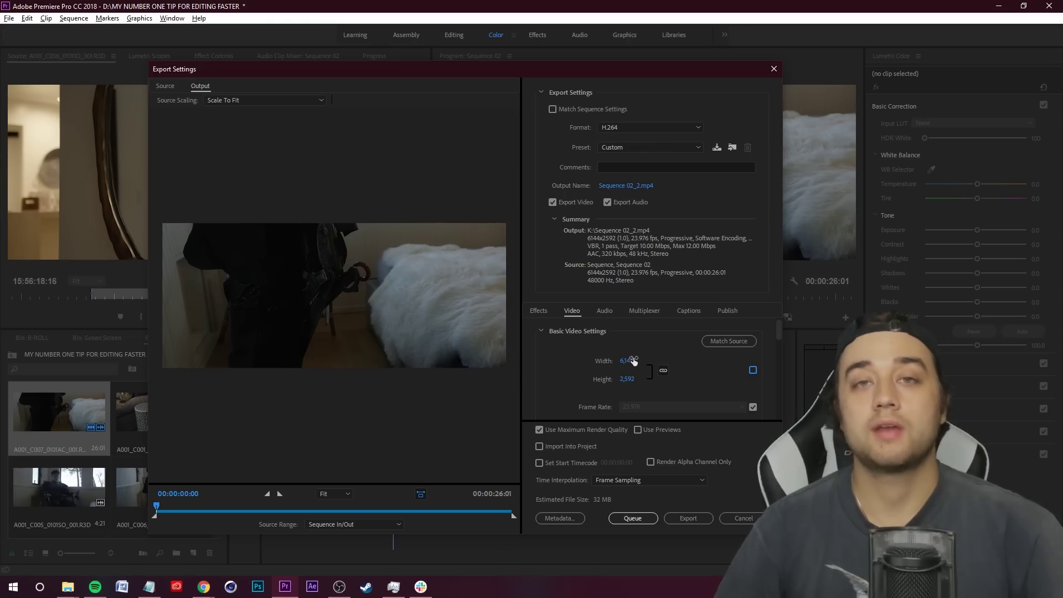
mouse_move(203, 586)
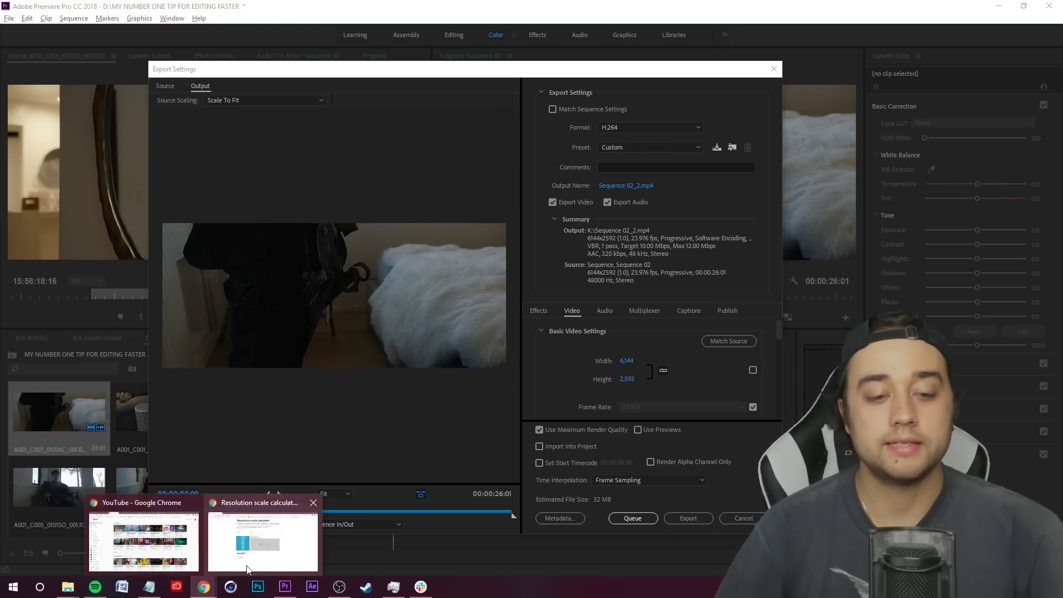
left_click(264, 536)
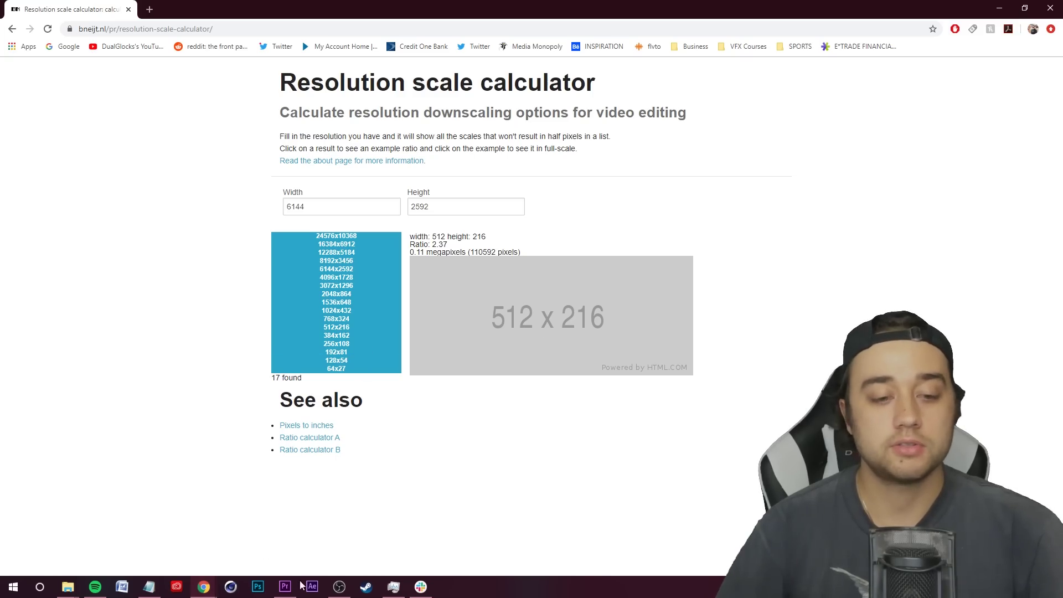
key("alt+Tab")
left_click(627, 361)
type("5")
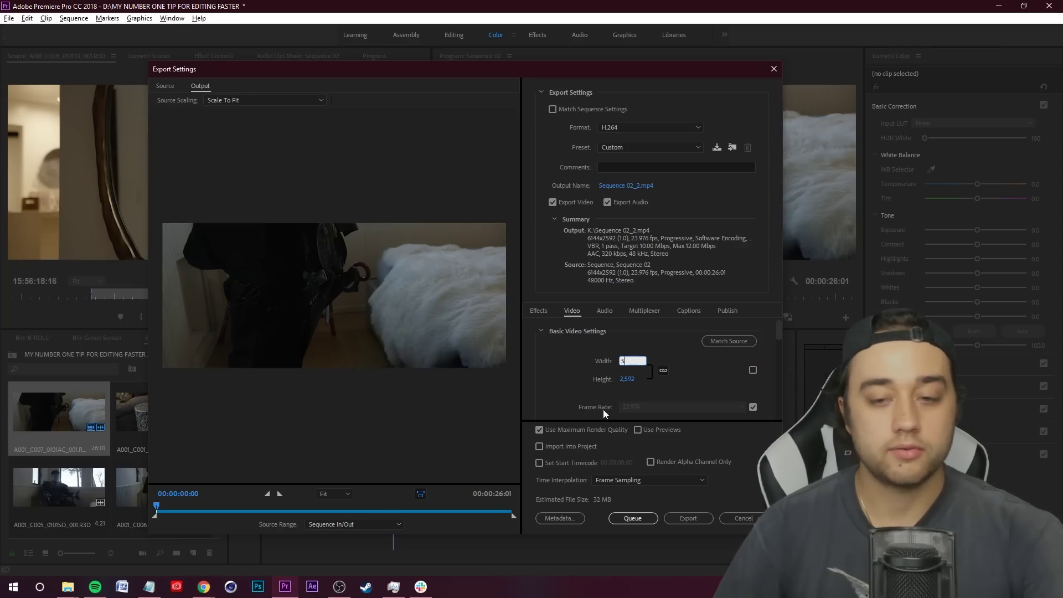
type("12")
key("Return")
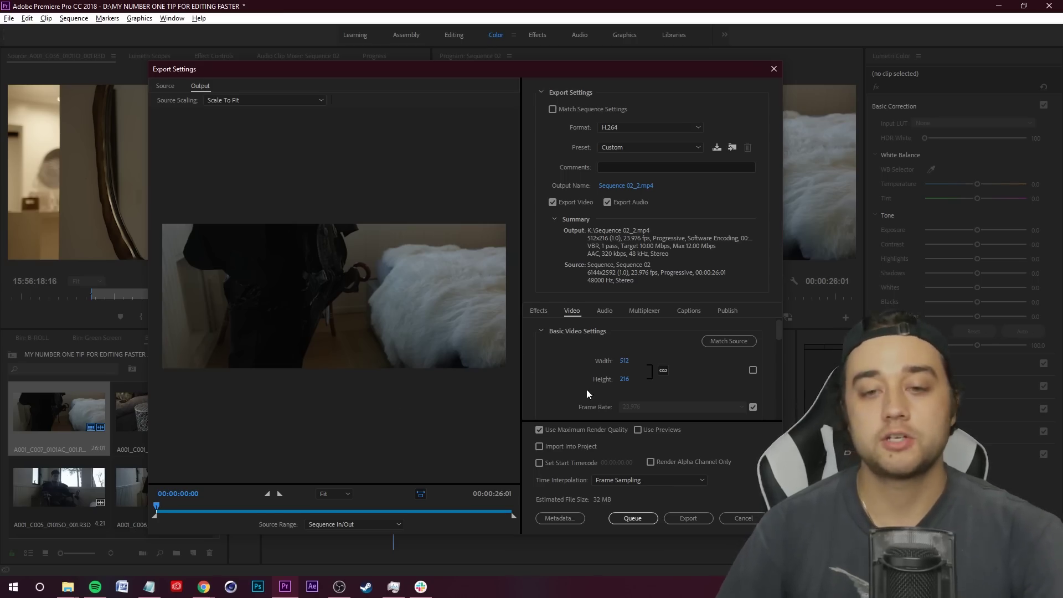
- Set the export's target bitrate to 1.5 Mbps and its maximum bitrate to 3 Mbps
left_click_drag(779, 335, 775, 393)
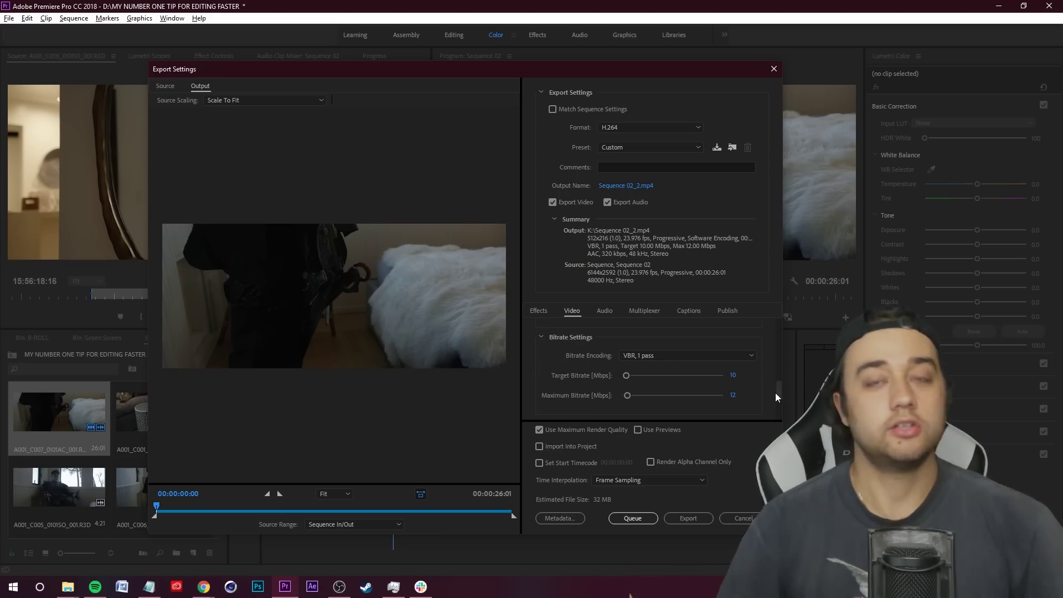
scroll(685, 377, "down", 1)
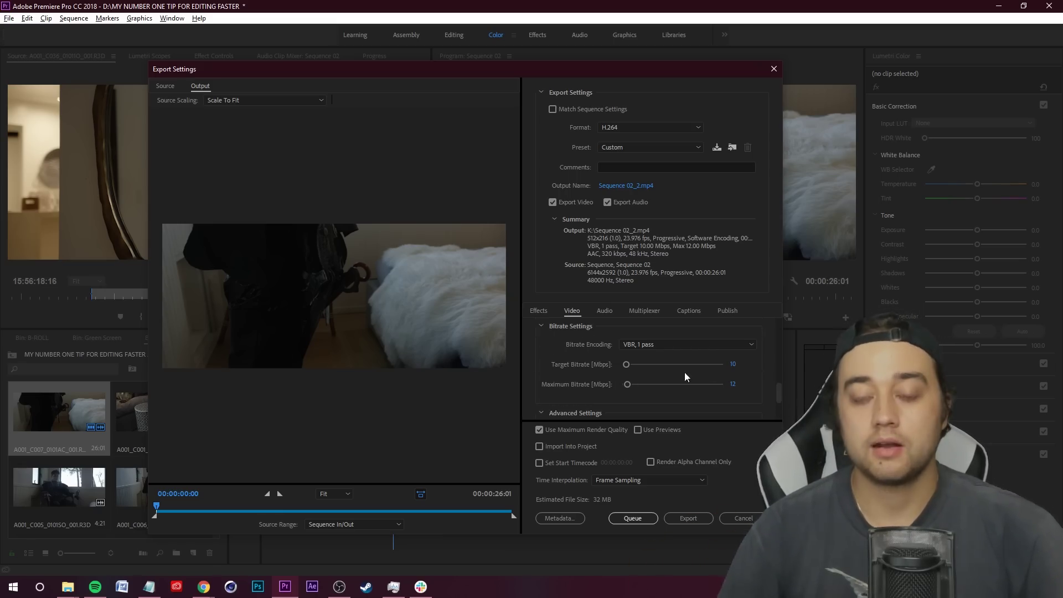
type("1")
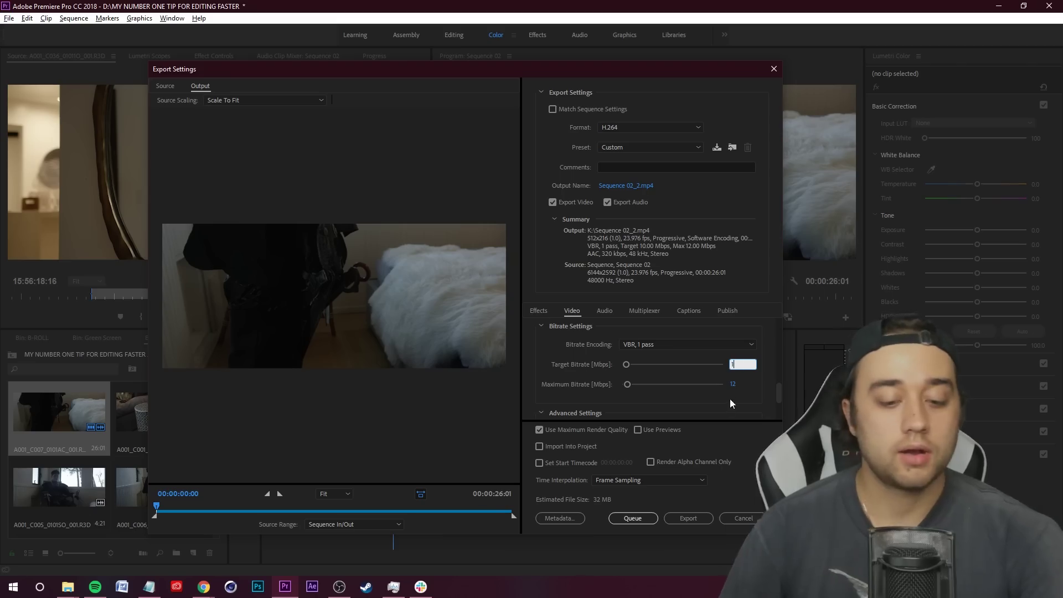
type(".5")
key("Tab")
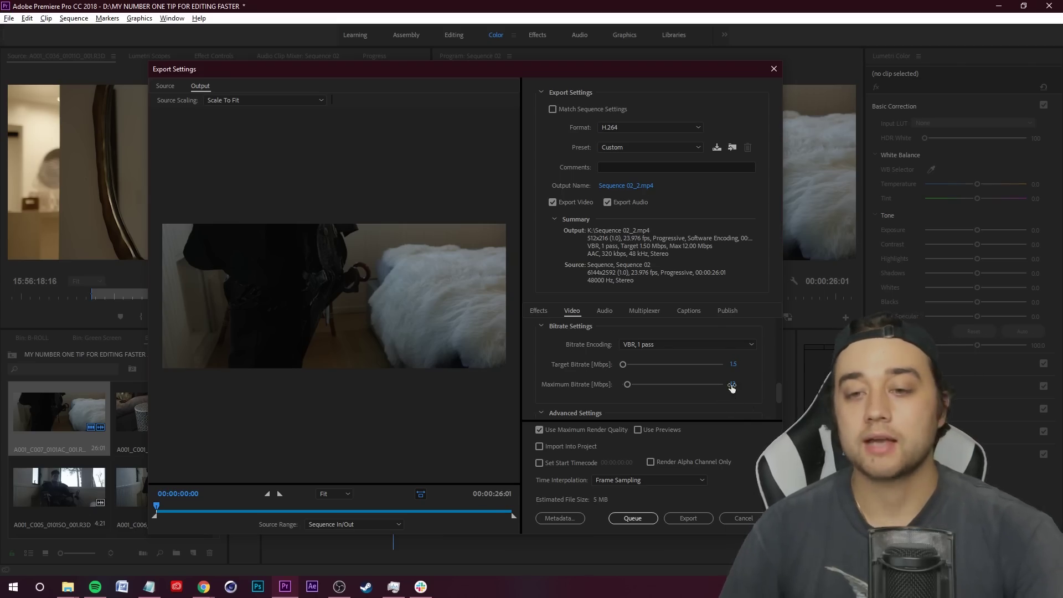
type("3")
key("Return")
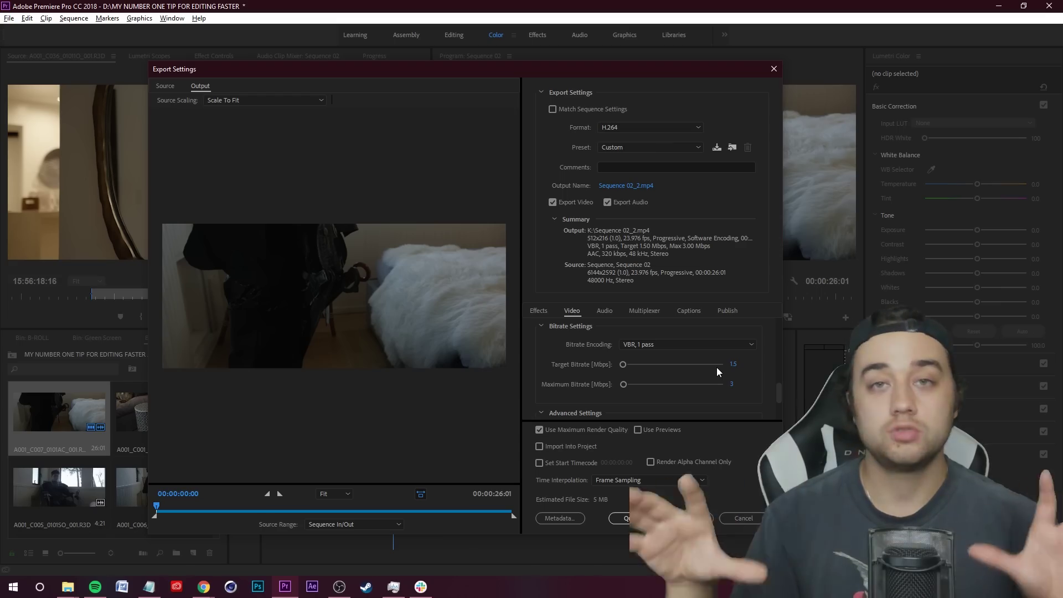
- Turn off maximum render quality and save the export settings as a preset named proxy test
scroll(577, 326, "up", 1)
scroll(779, 380, "down", 3)
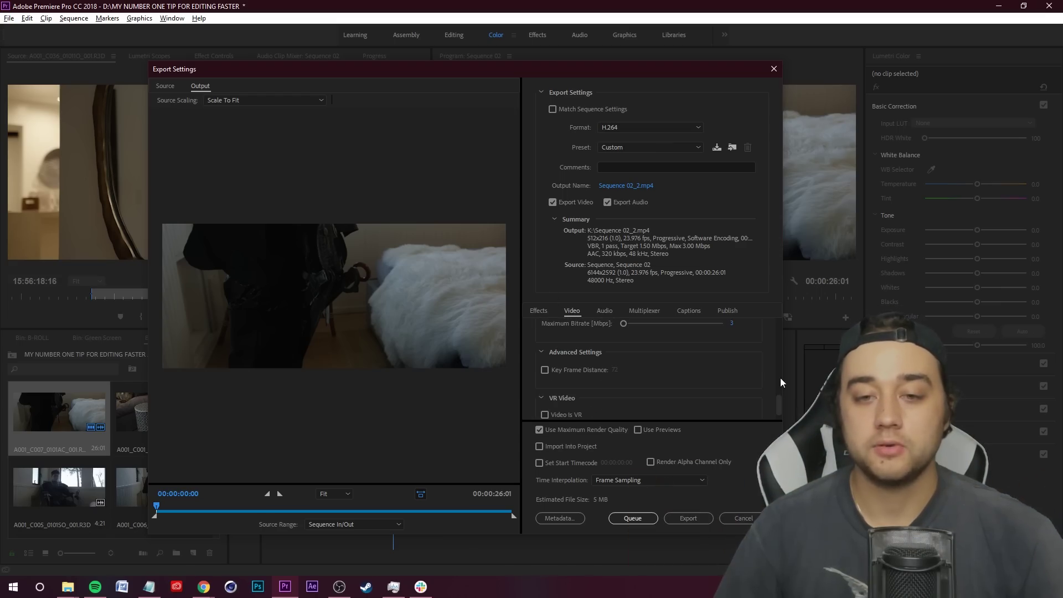
mouse_move(777, 390)
left_mouse_down()
mouse_move(780, 325)
mouse_move(782, 401)
left_mouse_up()
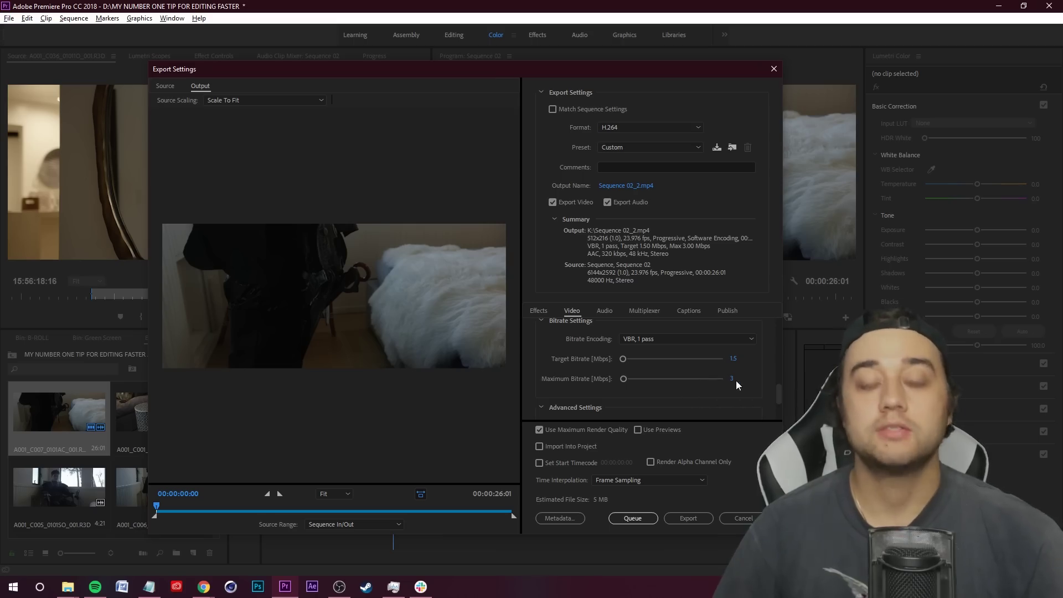
scroll(773, 336, "up", 10)
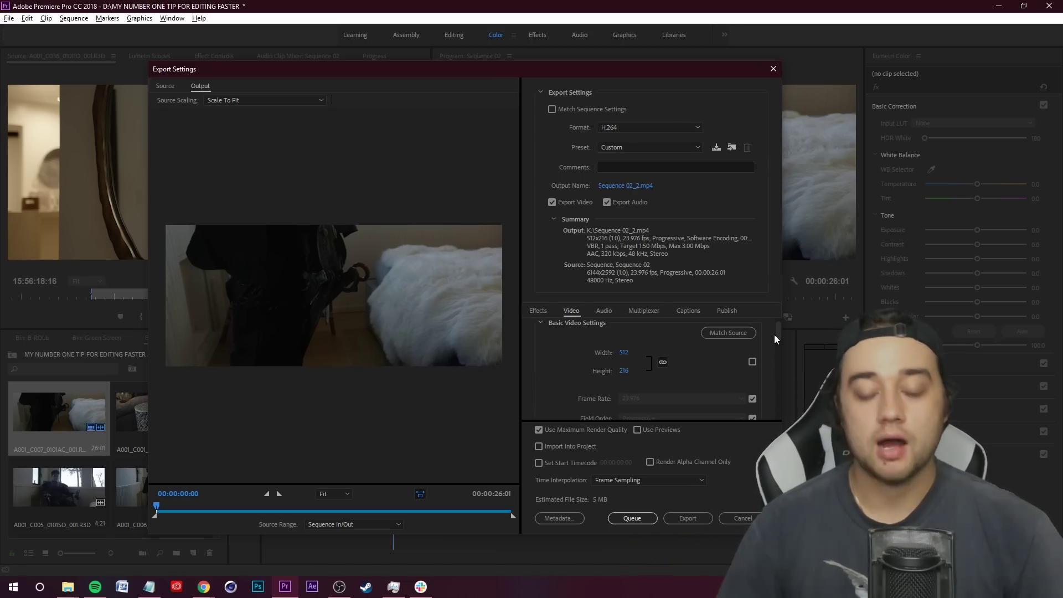
scroll(773, 334, "up", 1)
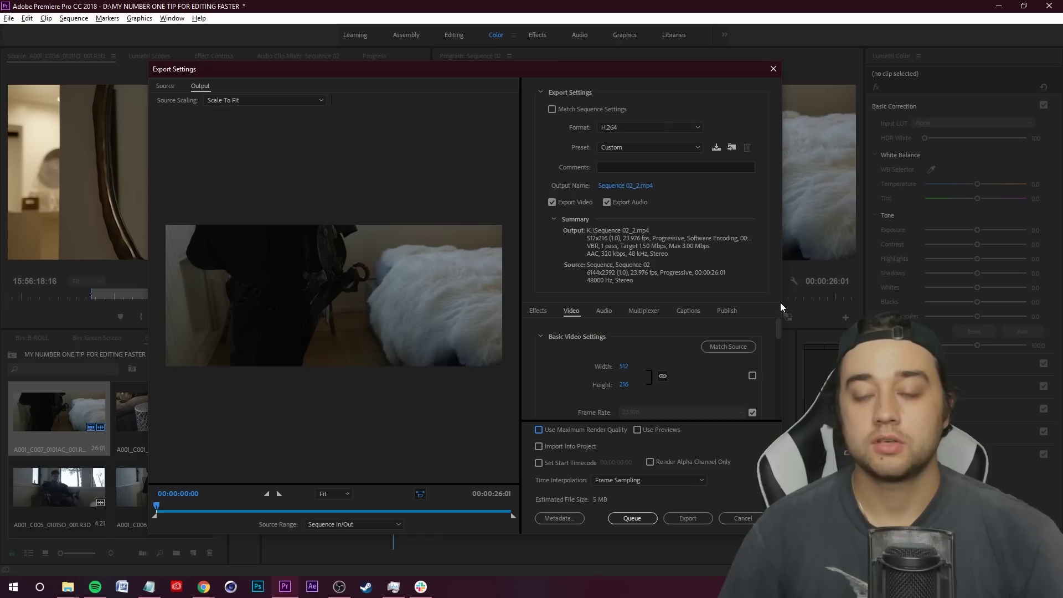
left_click(715, 147)
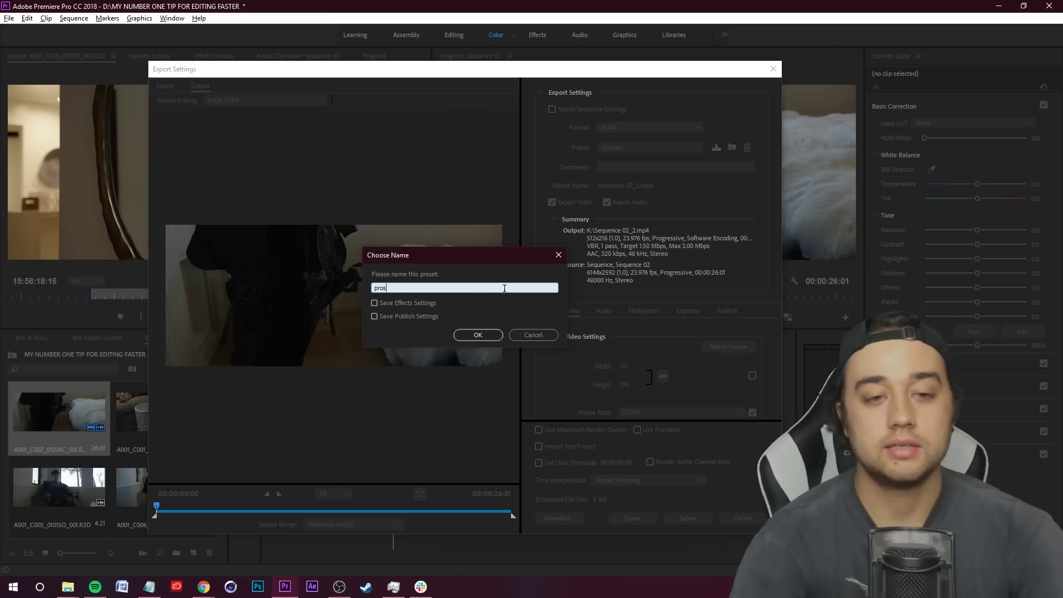
left_click(491, 333)
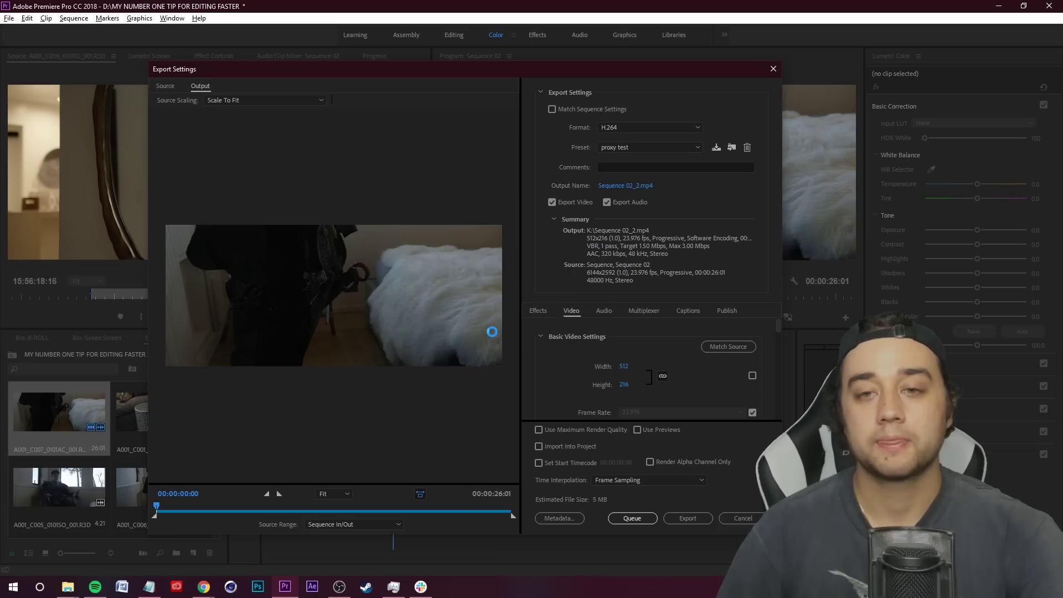
- Review the saved H.264 export presets, keeping proxy test selected
left_click(635, 148)
scroll(648, 259, "up", 3)
left_click(645, 268)
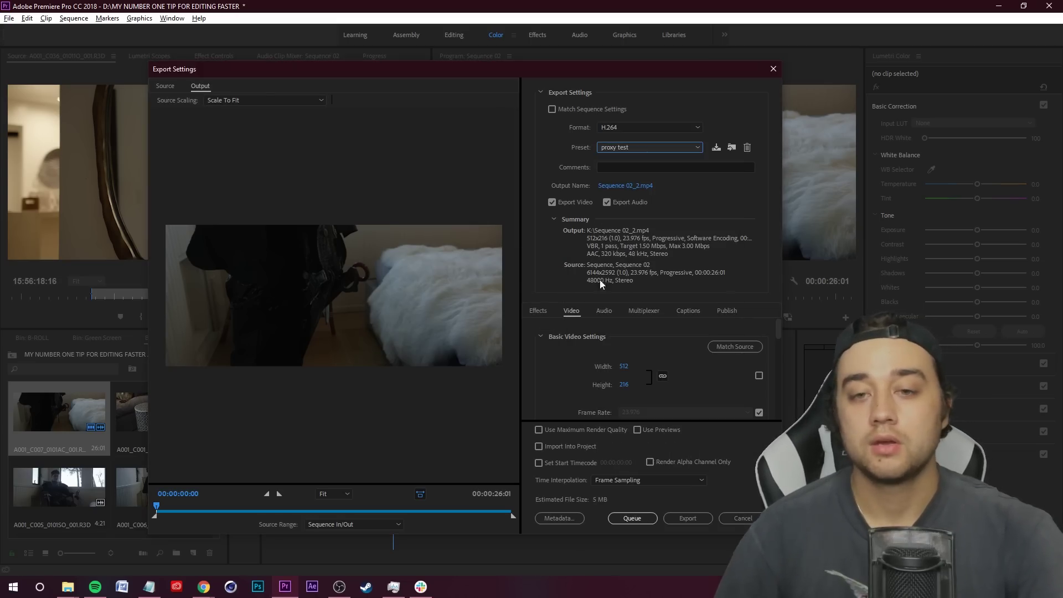
left_click(645, 150)
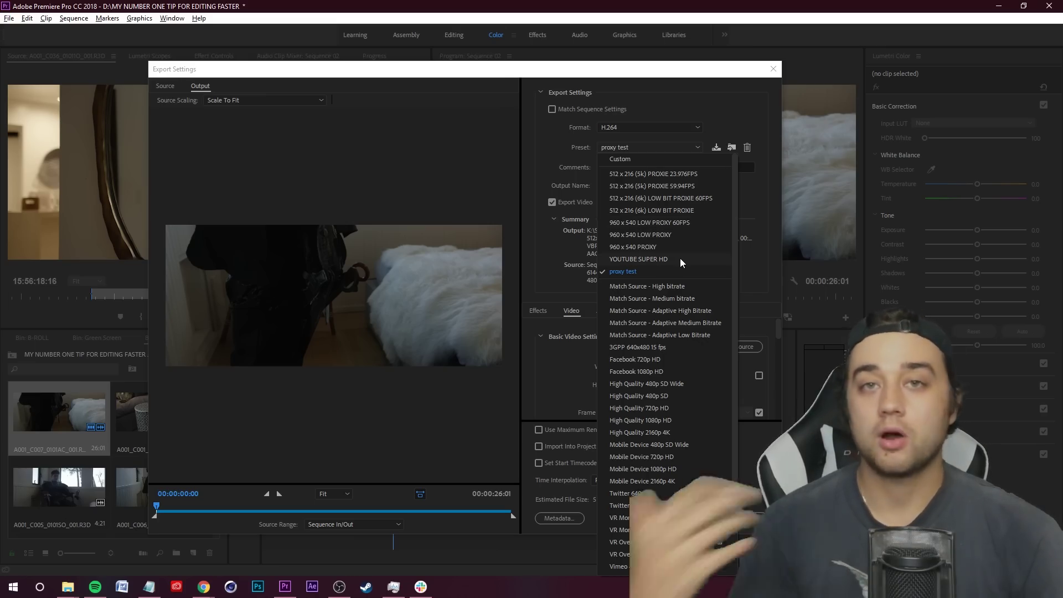
left_click(735, 136)
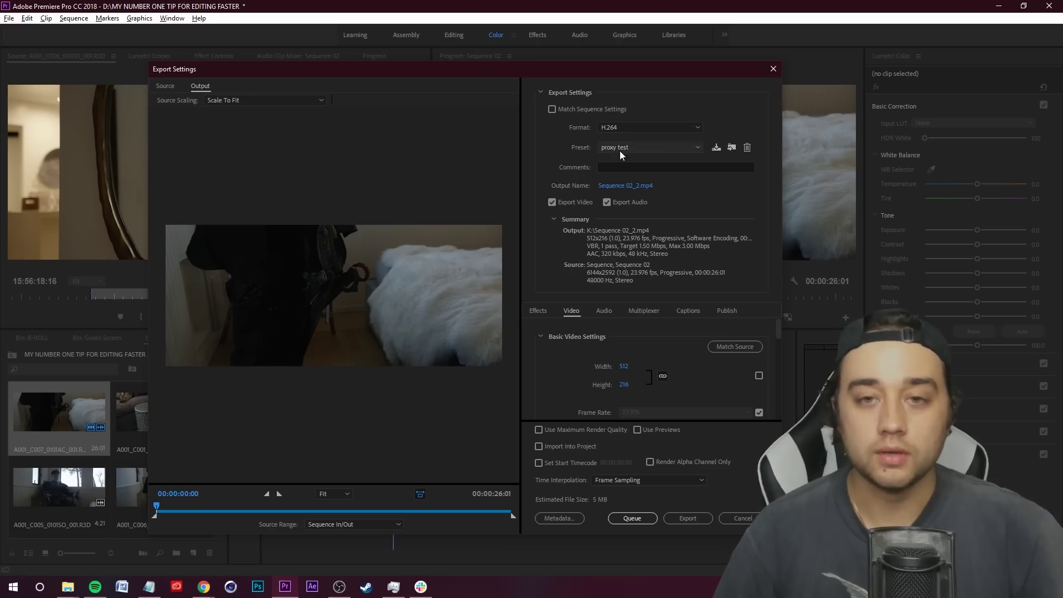
- Try the QuickTime export format, examine its presets and frame size settings, and return to H.264
left_click(659, 128)
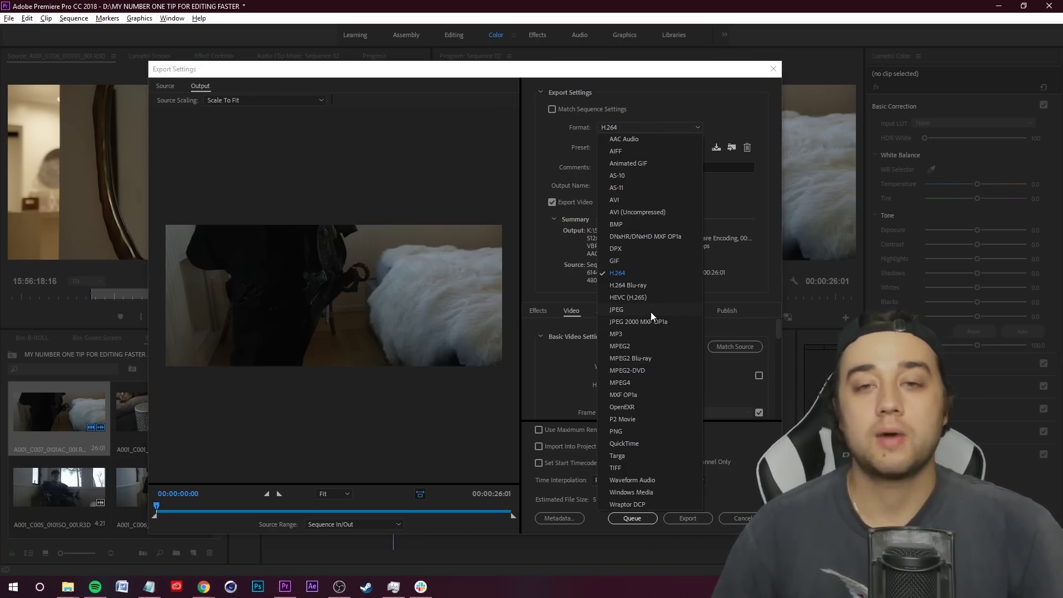
left_click(648, 442)
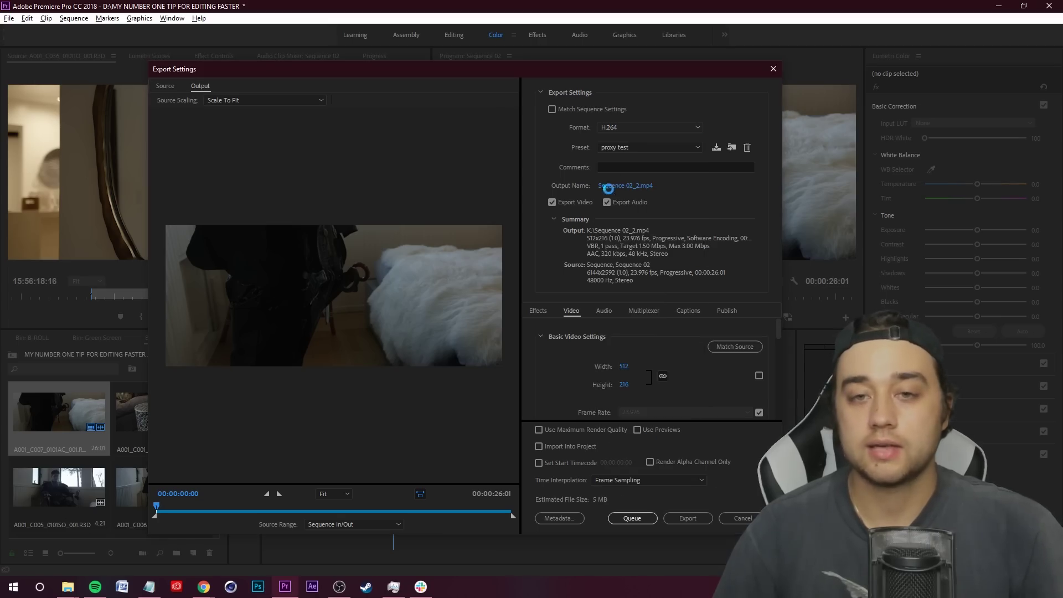
left_click(647, 147)
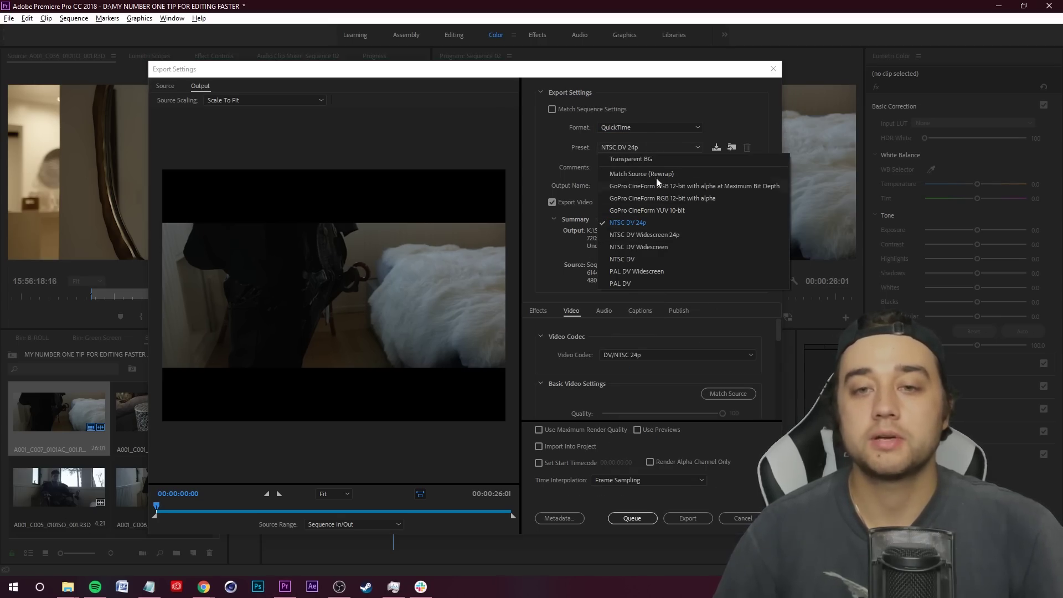
left_click(542, 284)
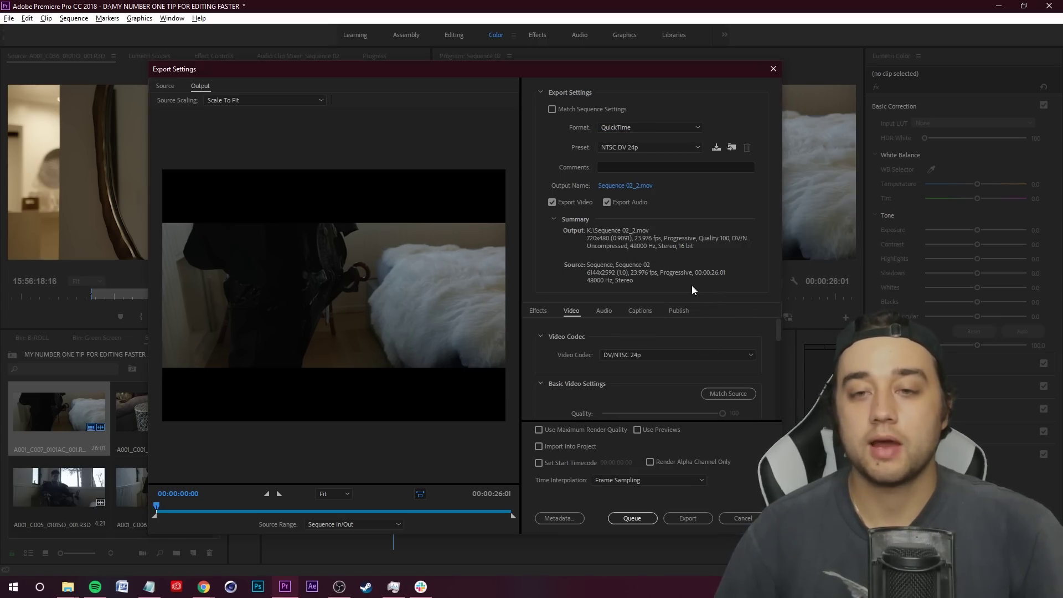
left_click(647, 147)
left_click(530, 285)
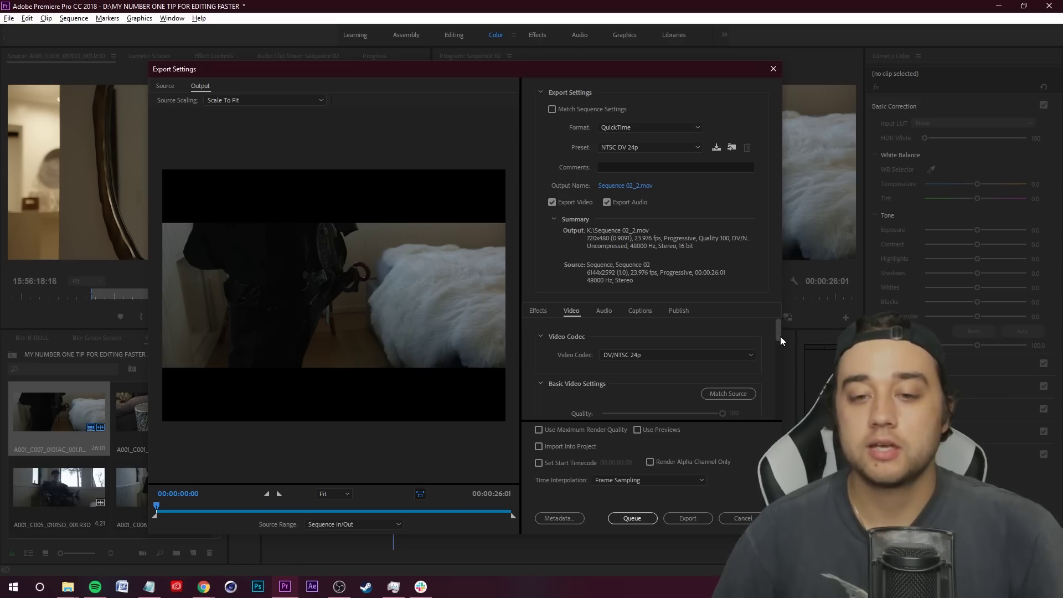
left_click_drag(779, 338, 778, 357)
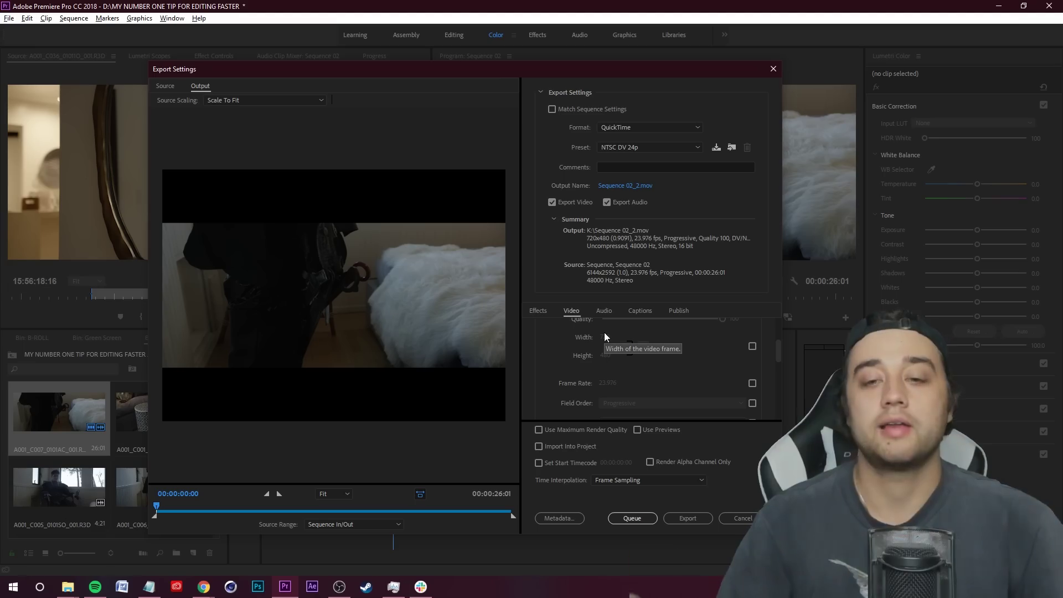
left_click(751, 346)
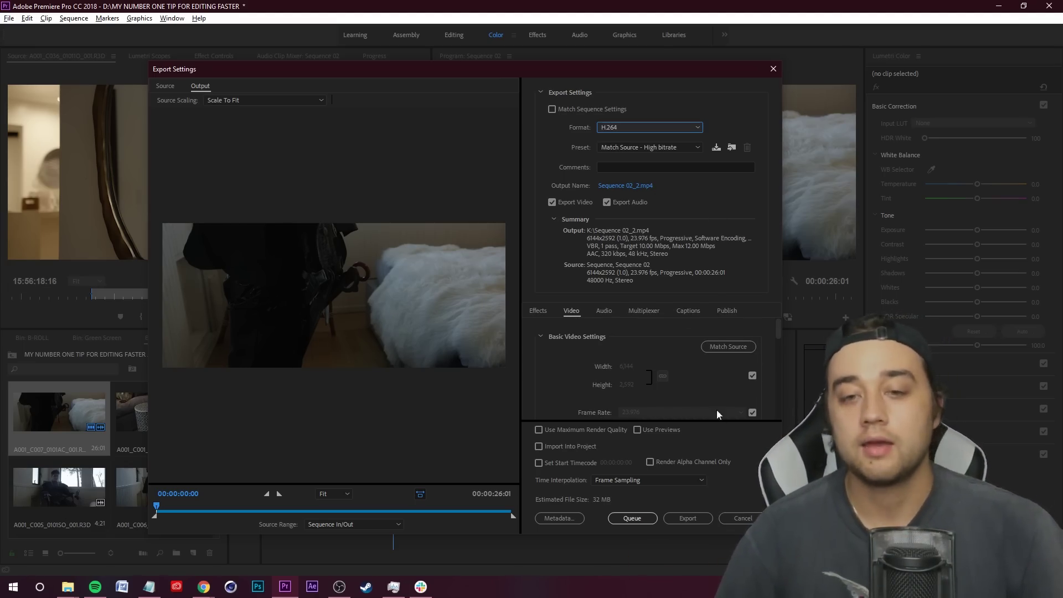
- Export the sequence with the proxy test preset as a video file named proxy test on the K: drive
left_click(649, 147)
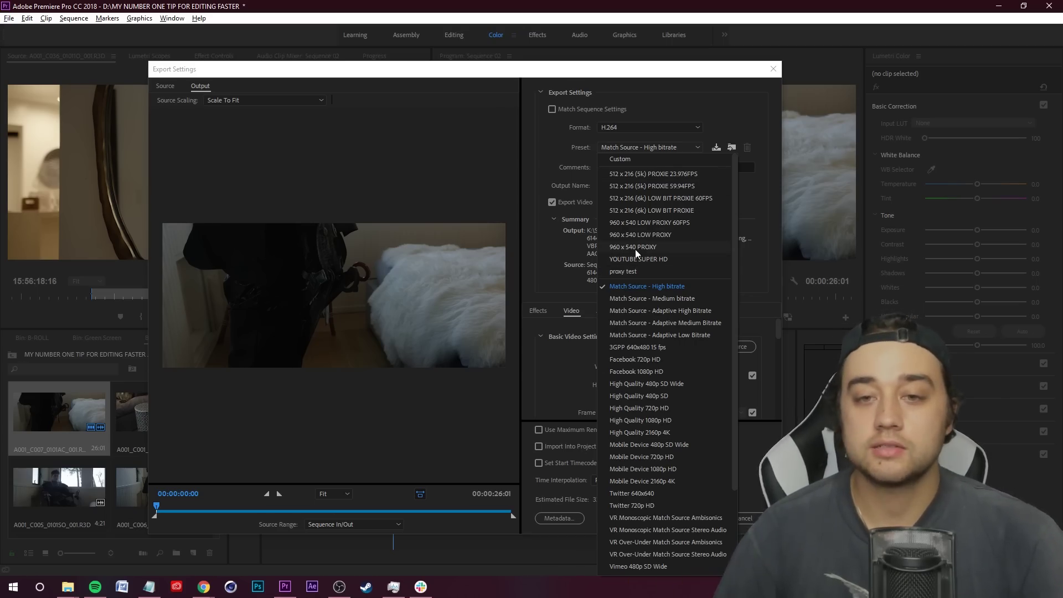
left_click(619, 273)
left_click(625, 186)
type("proxyu")
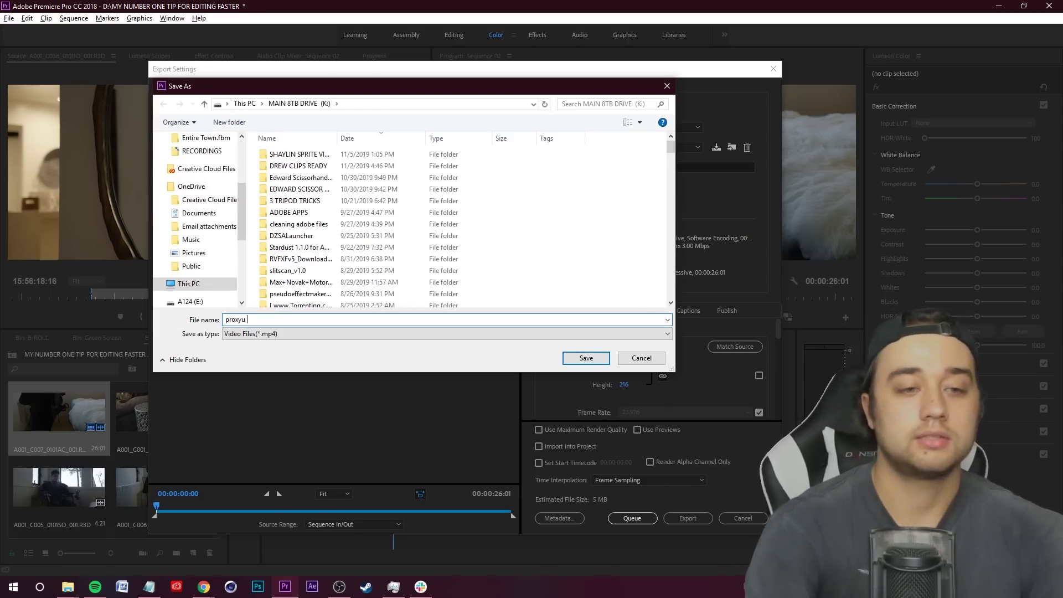
key("BackSpace")
type(" test")
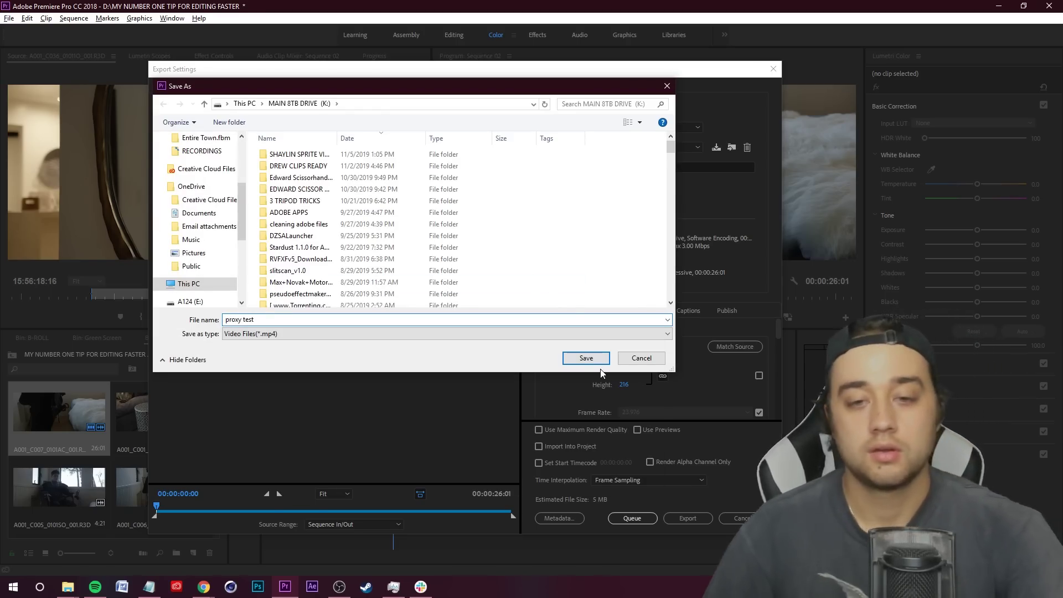
key("Return")
left_click(690, 519)
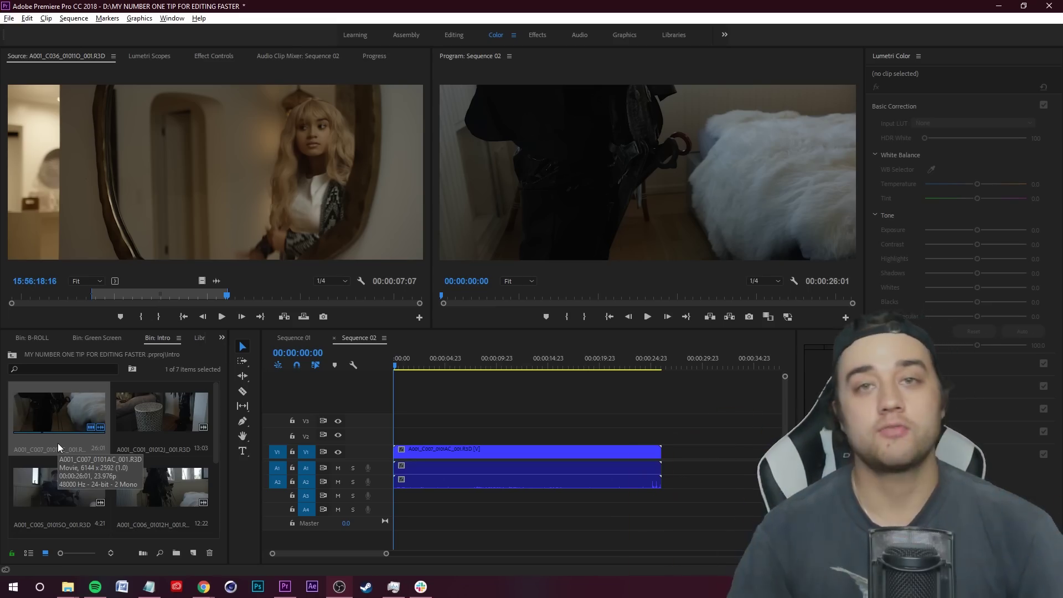
- Browse the clips in the Intro and B-ROLL bins, and open the Performance bin from the project
scroll(57, 443, "down", 3)
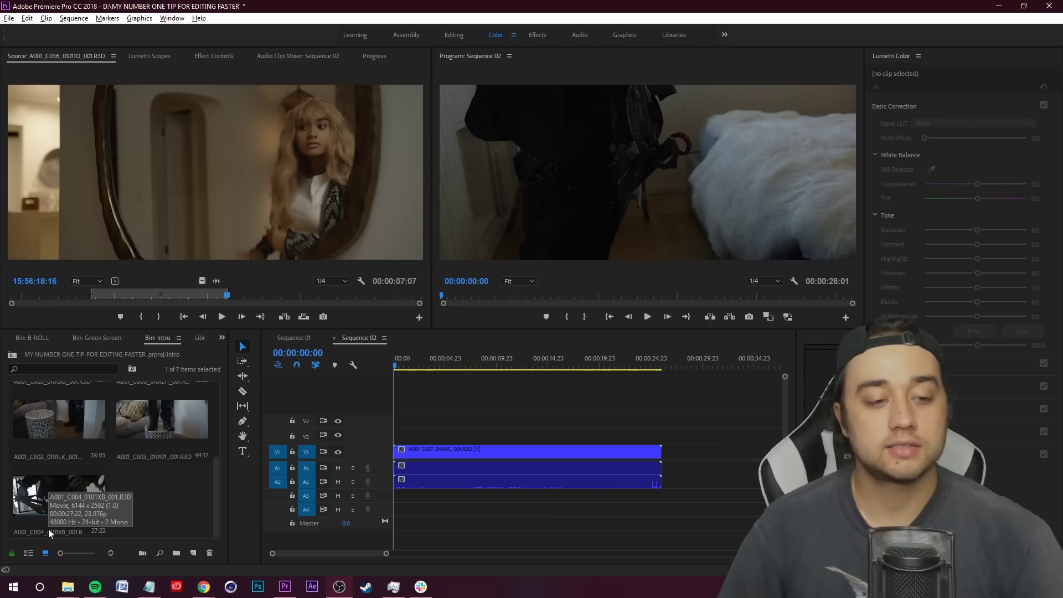
left_click(222, 338)
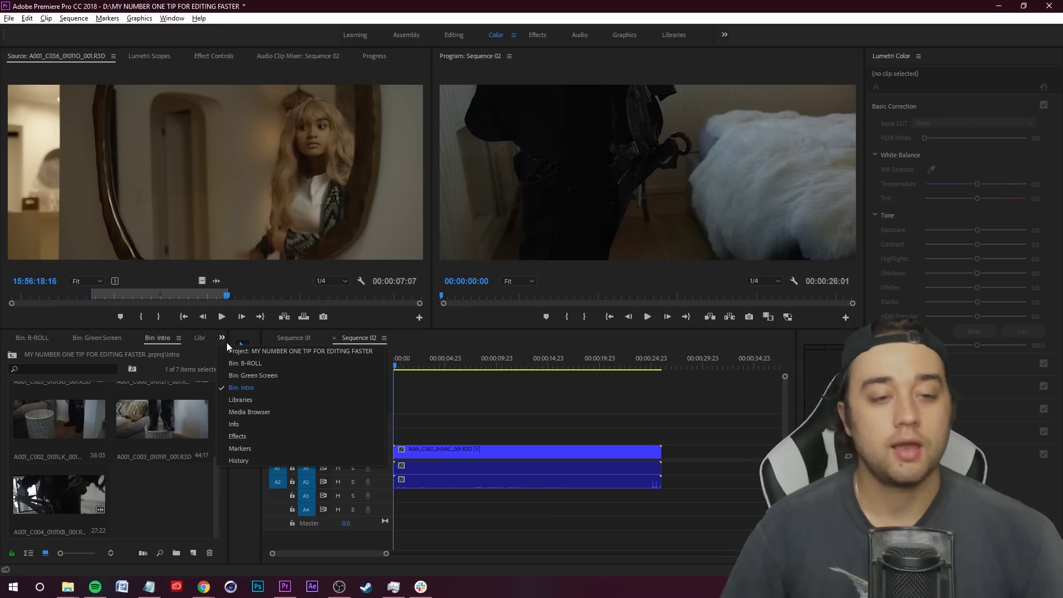
left_click(274, 367)
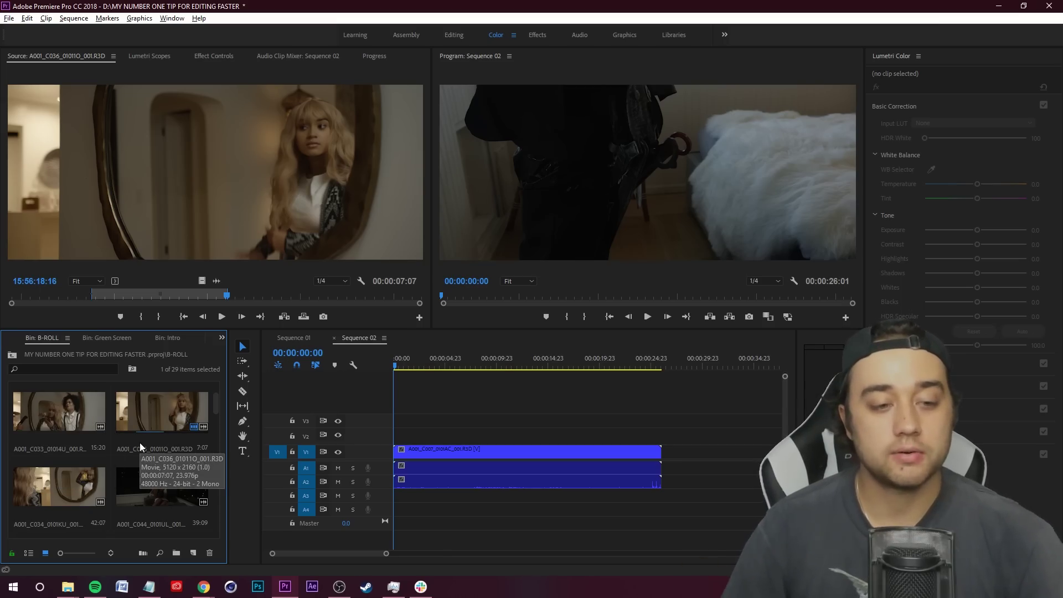
left_click(222, 337)
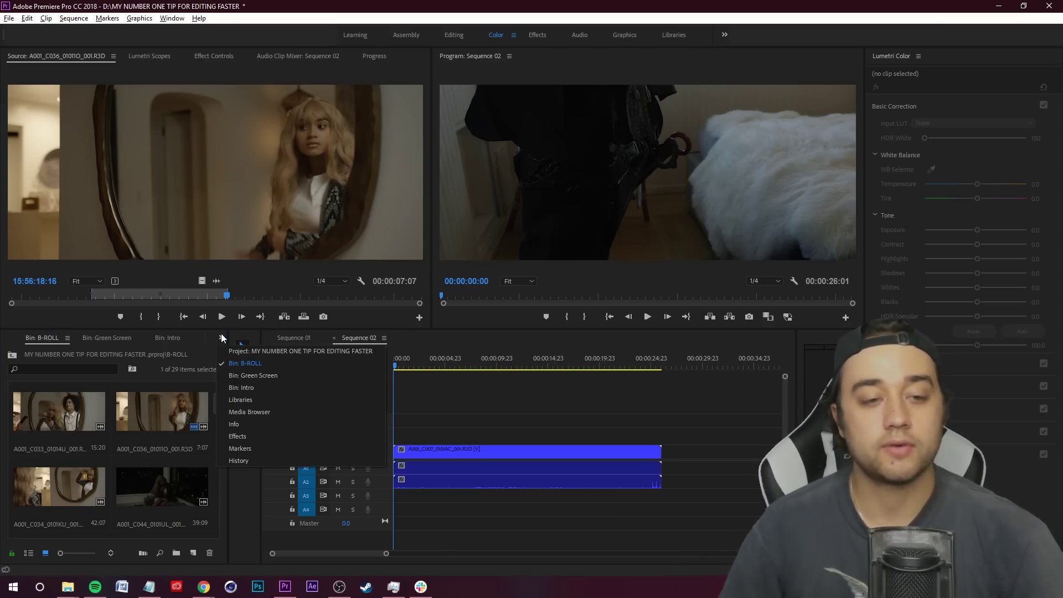
left_click(288, 354)
double_click(34, 417)
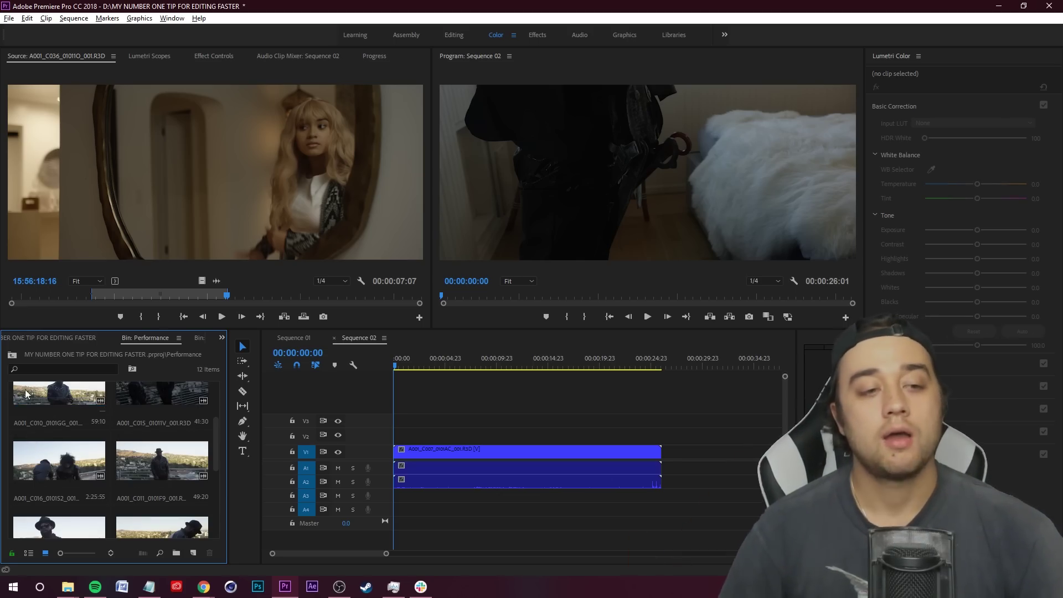
- Create a new sequence and place the first Performance clip in it, changing the sequence settings to match the clip
left_click(8, 18)
mouse_move(33, 30)
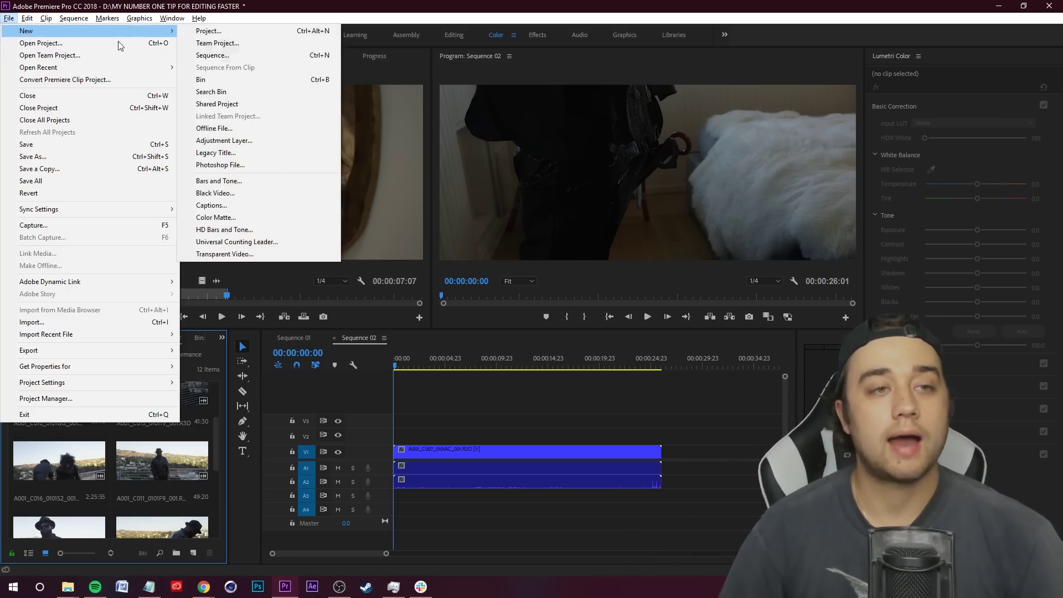
left_click(221, 64)
left_click(620, 470)
scroll(111, 440, "up", 5)
left_click_drag(61, 421, 397, 443)
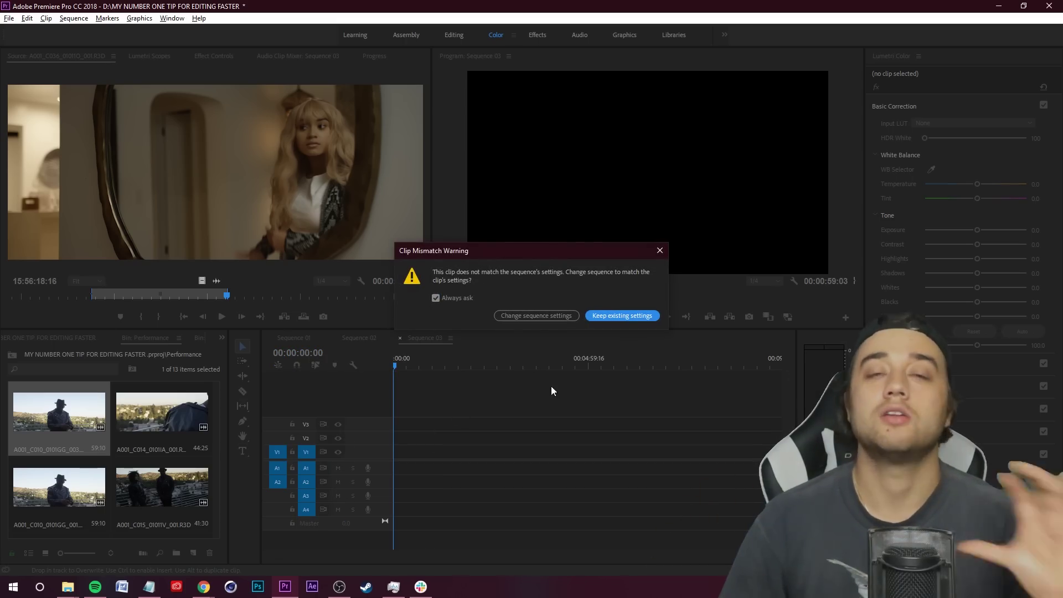
left_click(517, 316)
left_click(9, 18)
left_click(202, 349)
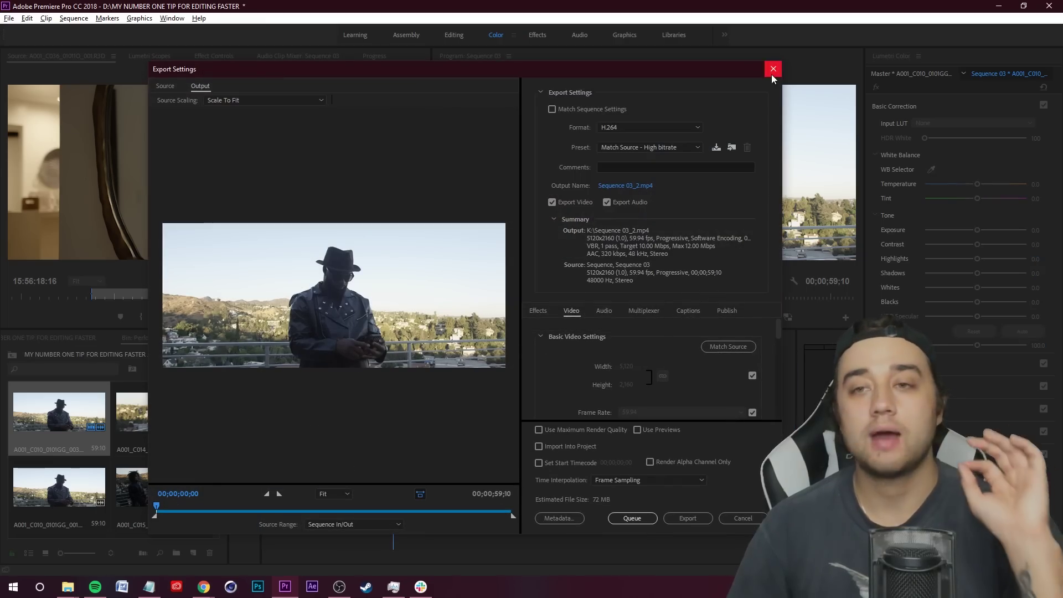
left_click(773, 69)
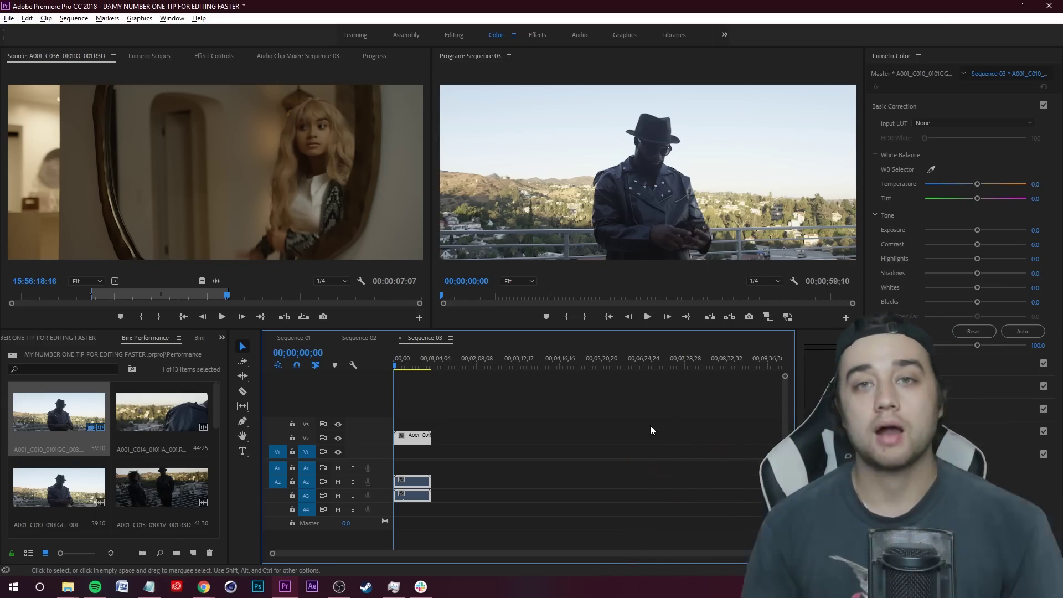
- Configure a 512x216 H.264 export with 1.50 Mbps target and 3.00 Mbps maximum bitrate, and enter 5k proxy 60 as its preset name
key("ctrl+m")
left_click_drag(779, 325, 778, 348)
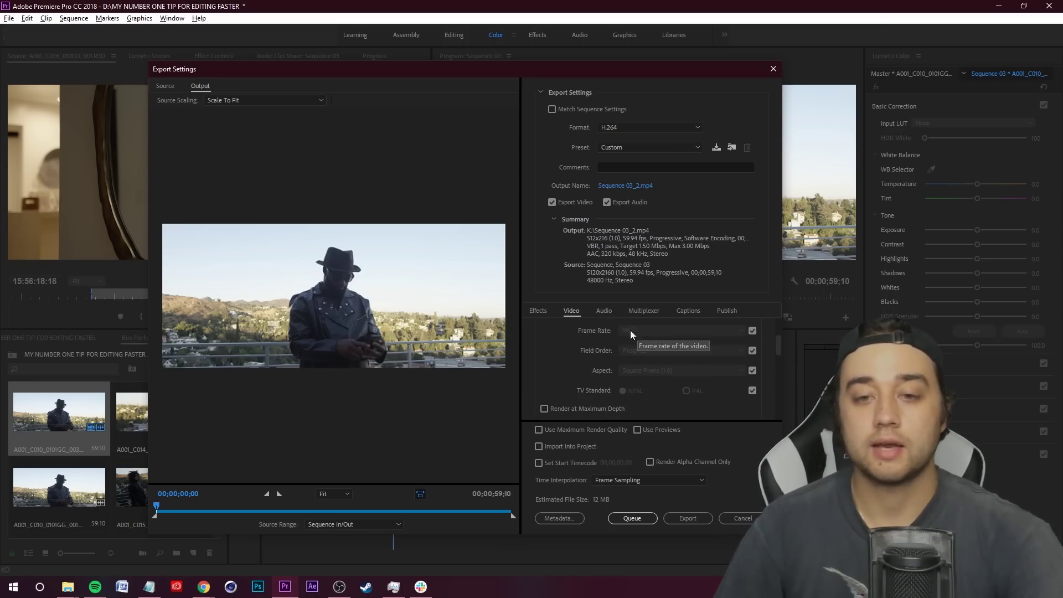
left_click(716, 148)
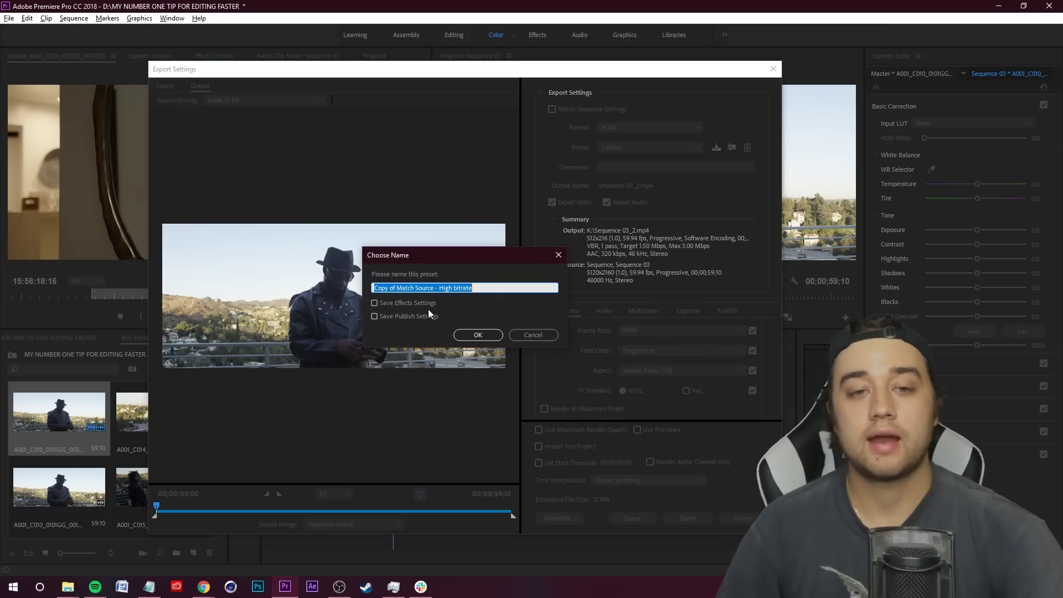
type("5k proxy 60")
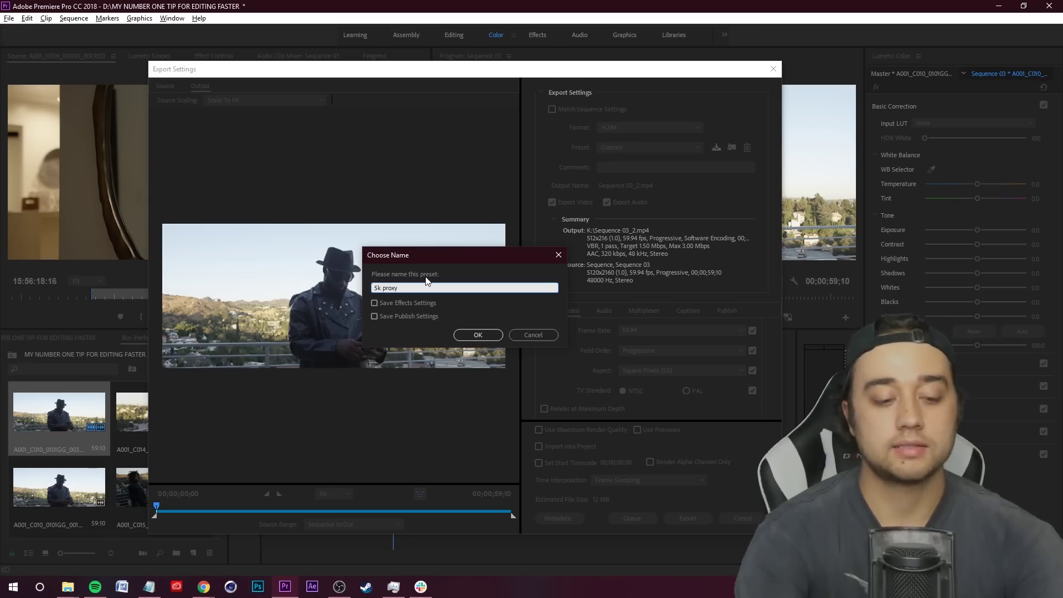
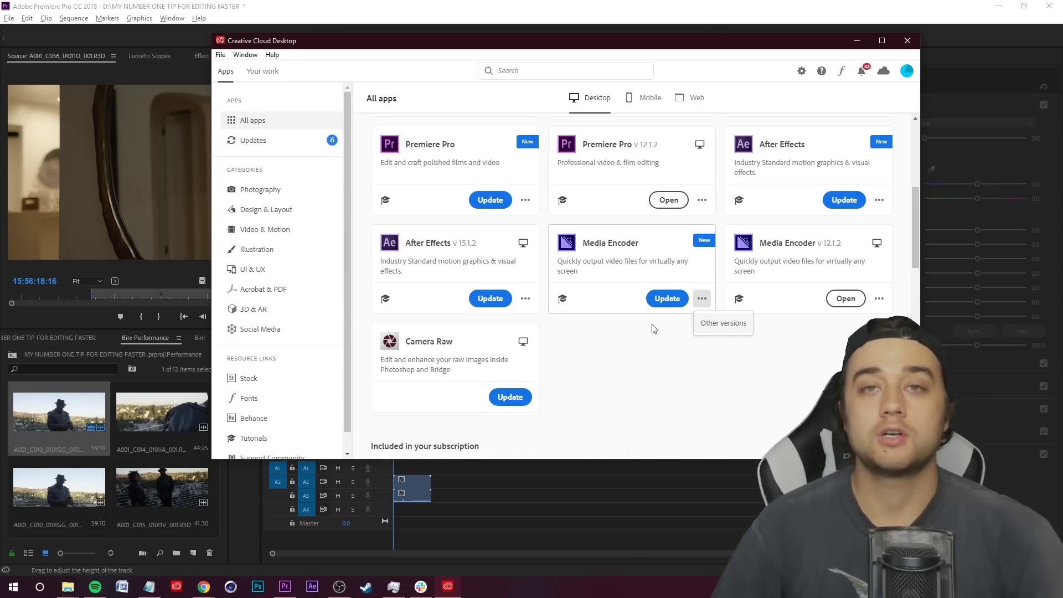
- Check in Creative Cloud Desktop which Media Encoder version matches the installed Premiere Pro version, and return to the project
left_click(579, 289)
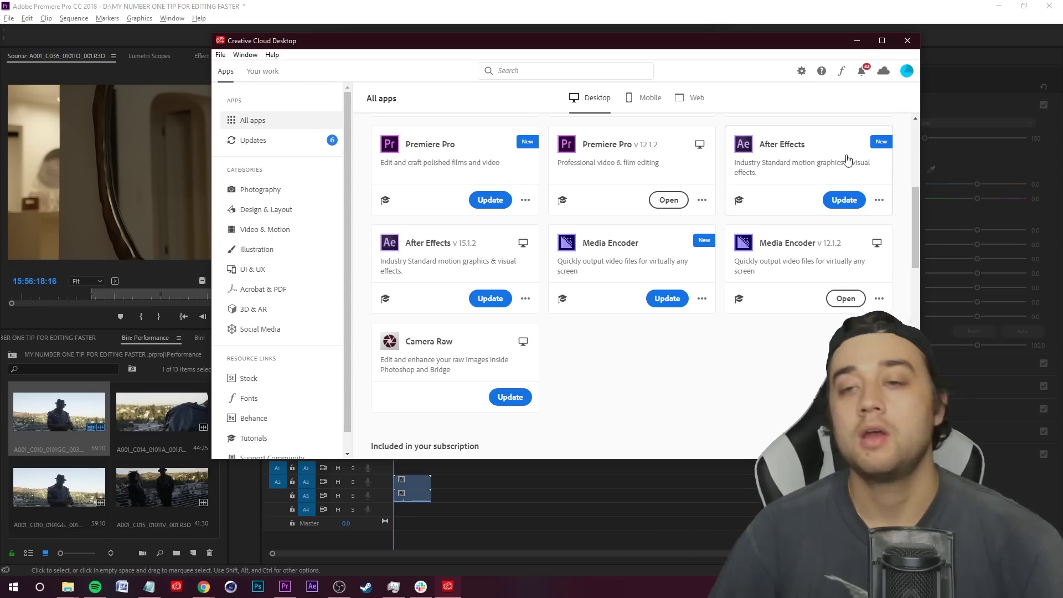
left_click(857, 42)
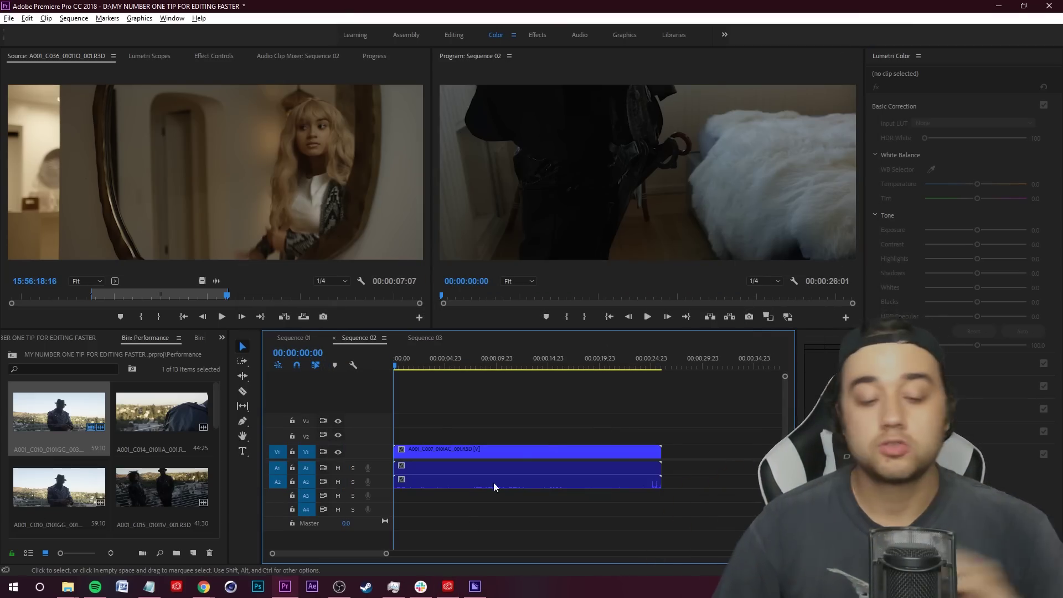
mouse_move(480, 573)
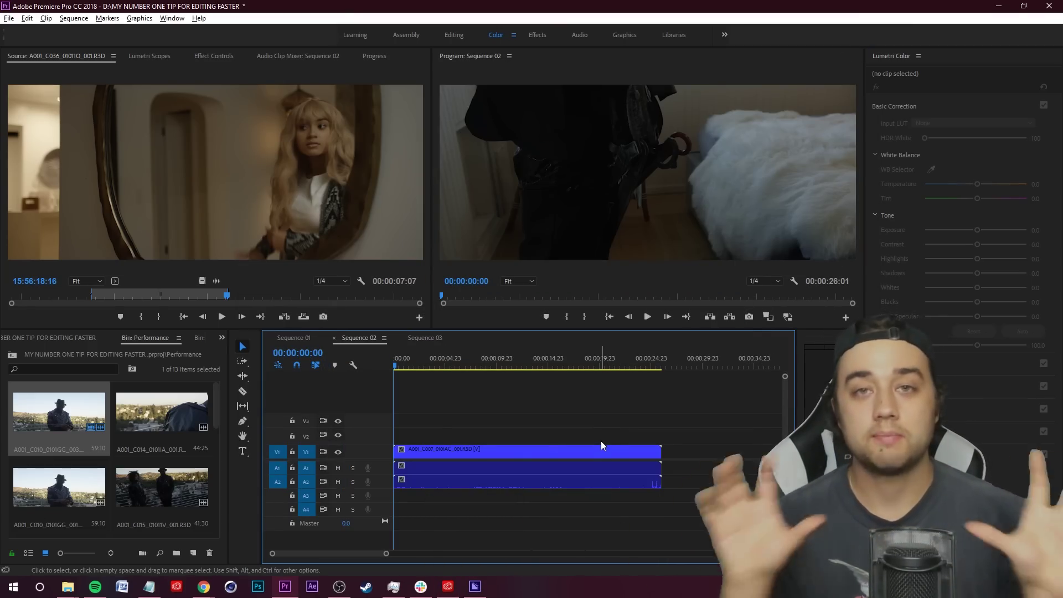
- Create another sequence from the ARRI 1080p 23.976 preset and place the first Performance clip on V1, matching the sequence to the clip
left_click(9, 18)
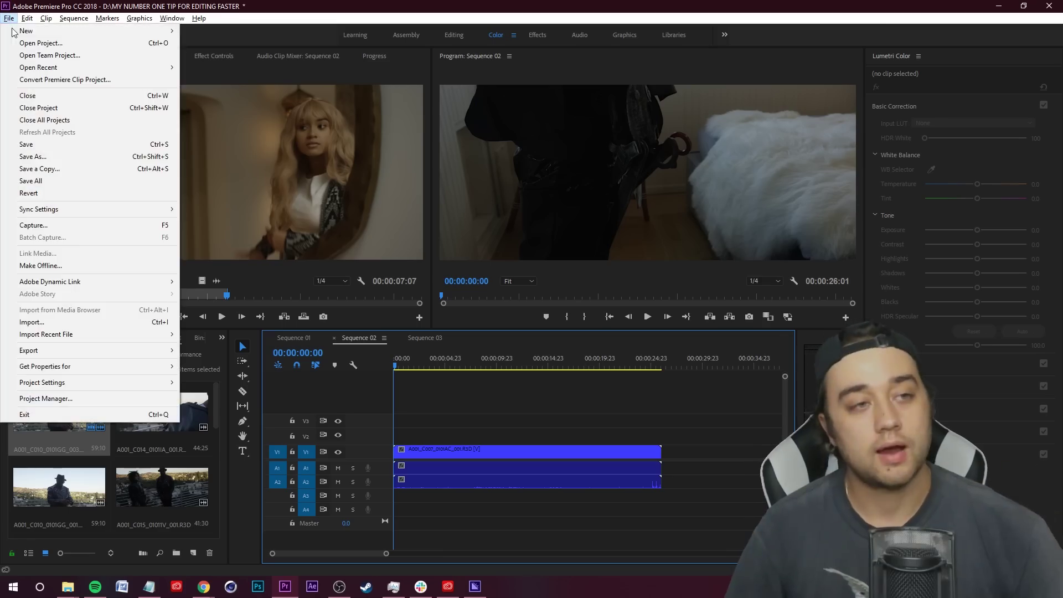
mouse_move(16, 34)
left_click(205, 53)
left_click(607, 470)
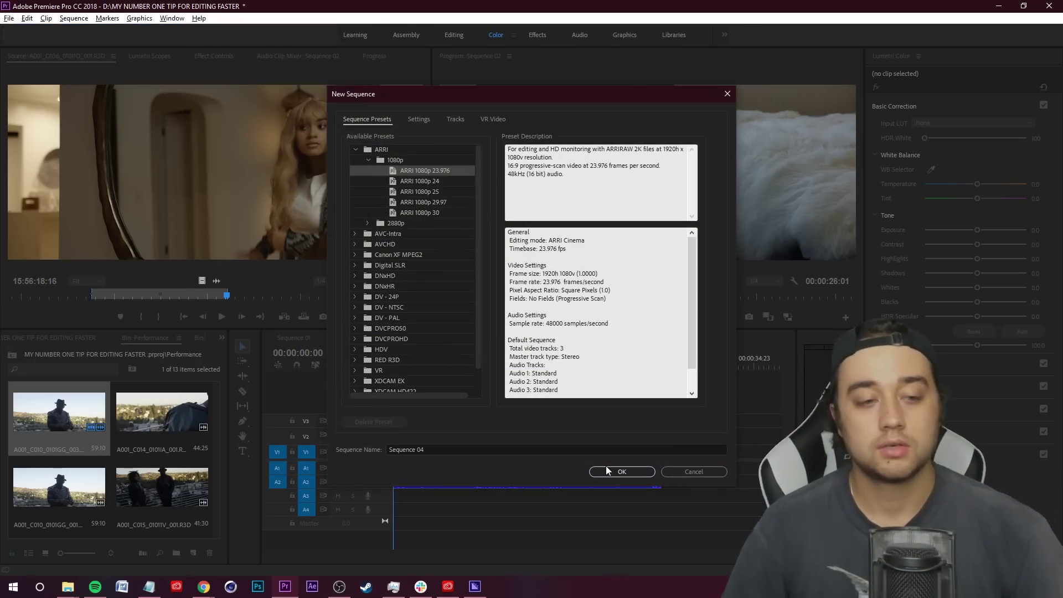
left_click(622, 471)
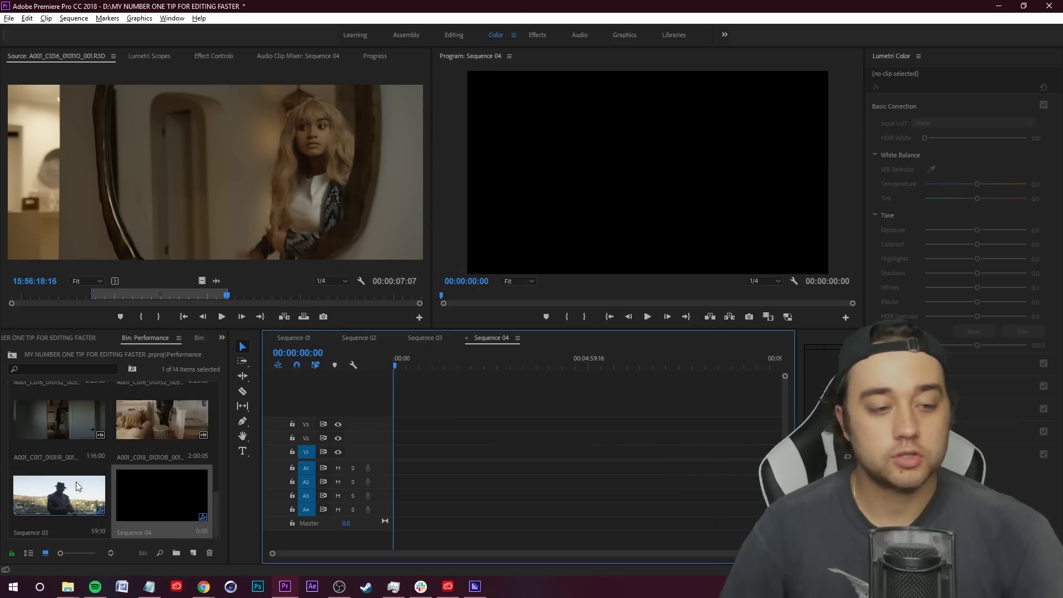
scroll(75, 481, "up", 5)
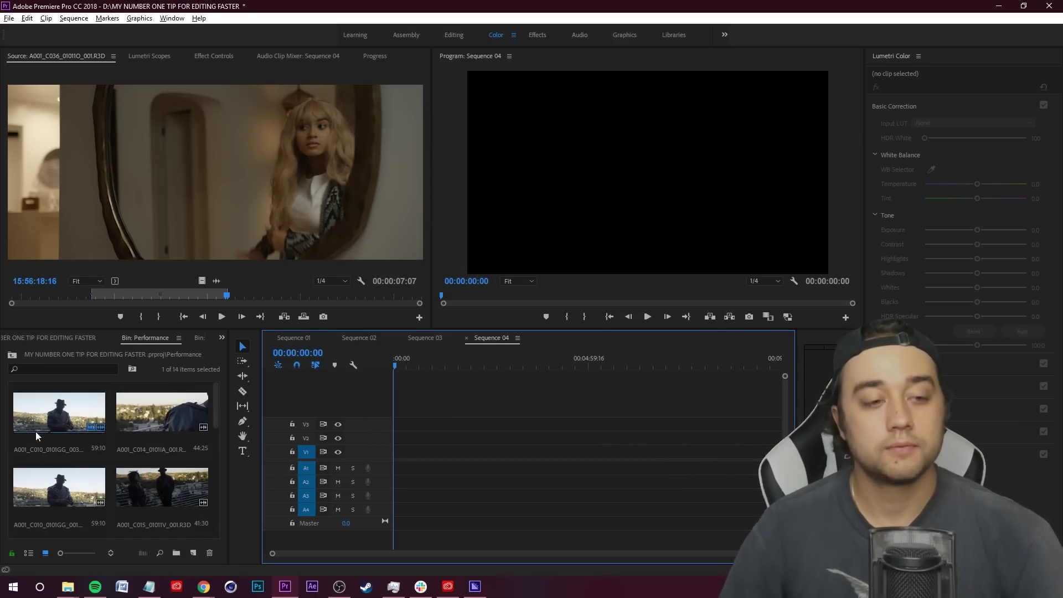
left_click_drag(24, 412, 440, 452)
left_click(559, 316)
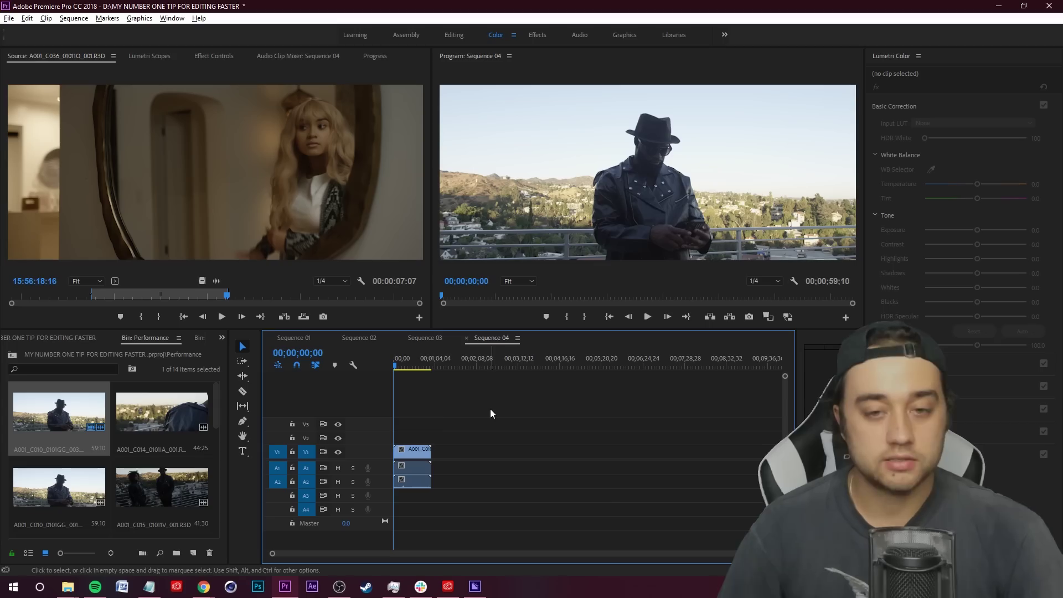
left_click(9, 18)
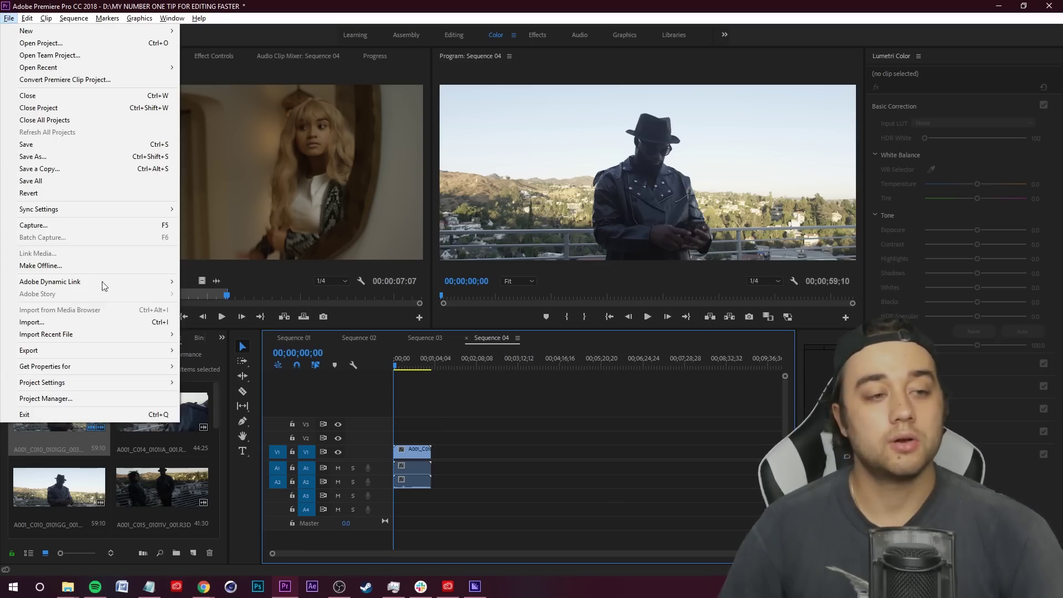
left_click(143, 331)
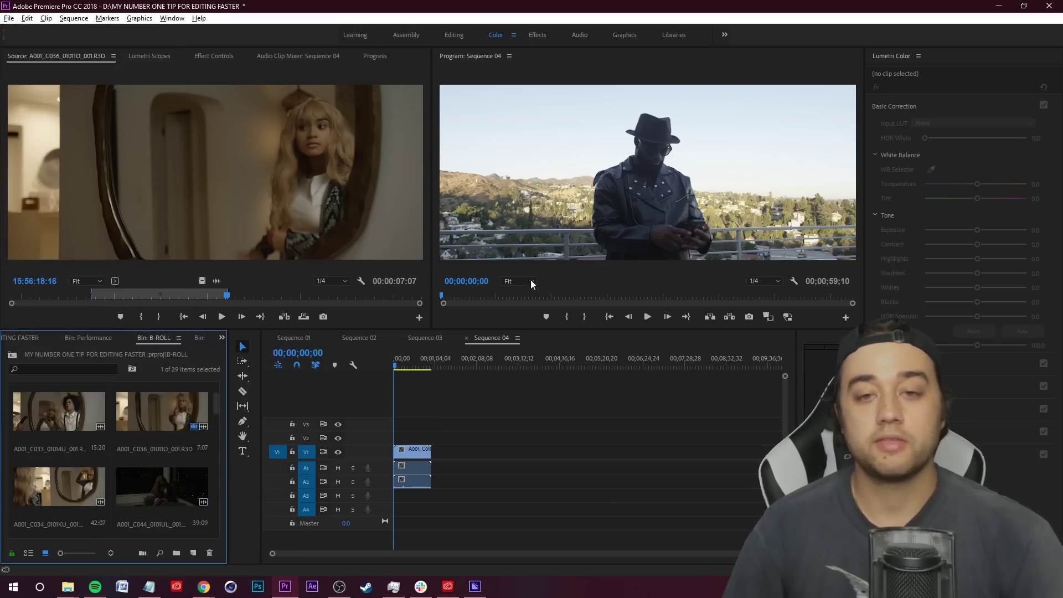
key("ctrl+m")
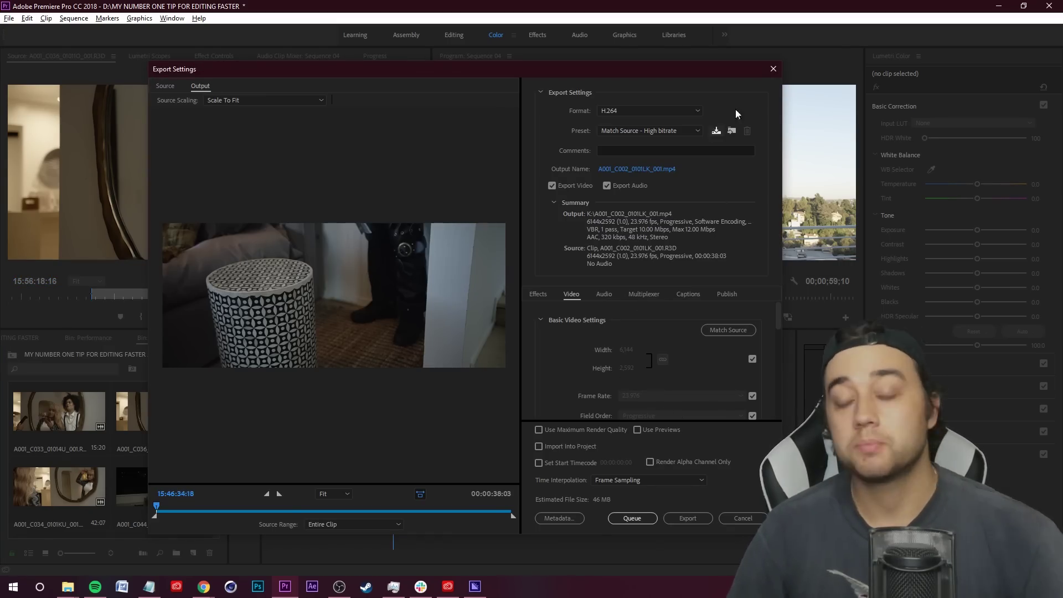
left_click(773, 68)
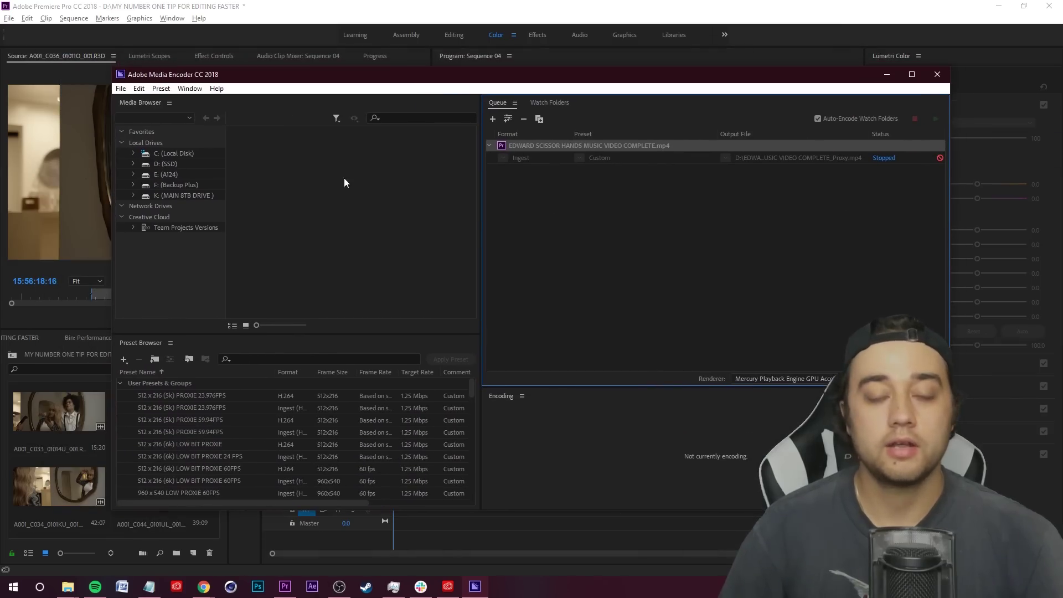
- In Adobe Media Encoder, create a new ingest preset named 5k 60fps proxie
left_click(161, 89)
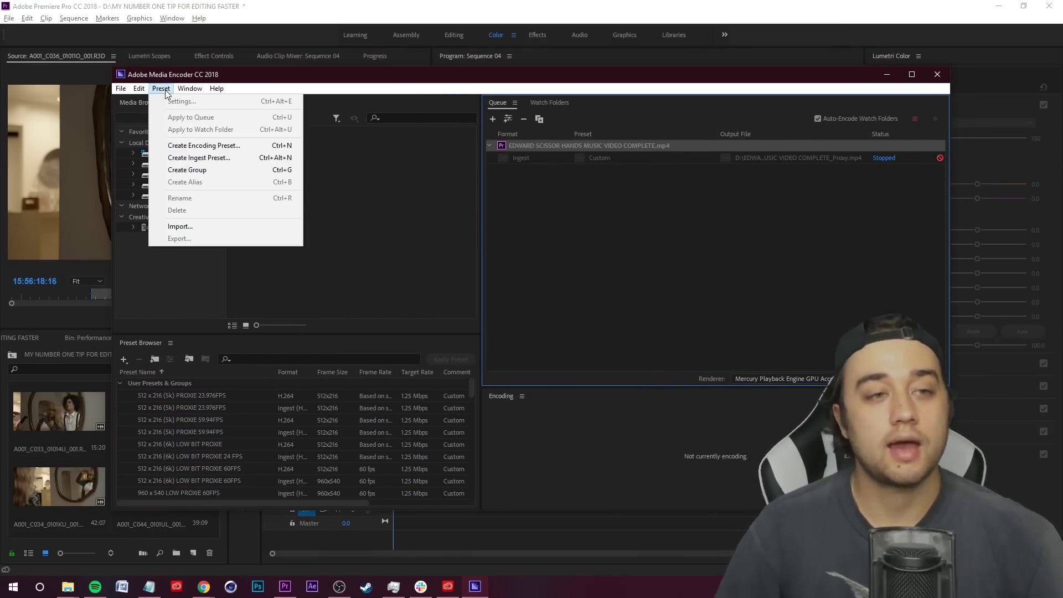
left_click(219, 158)
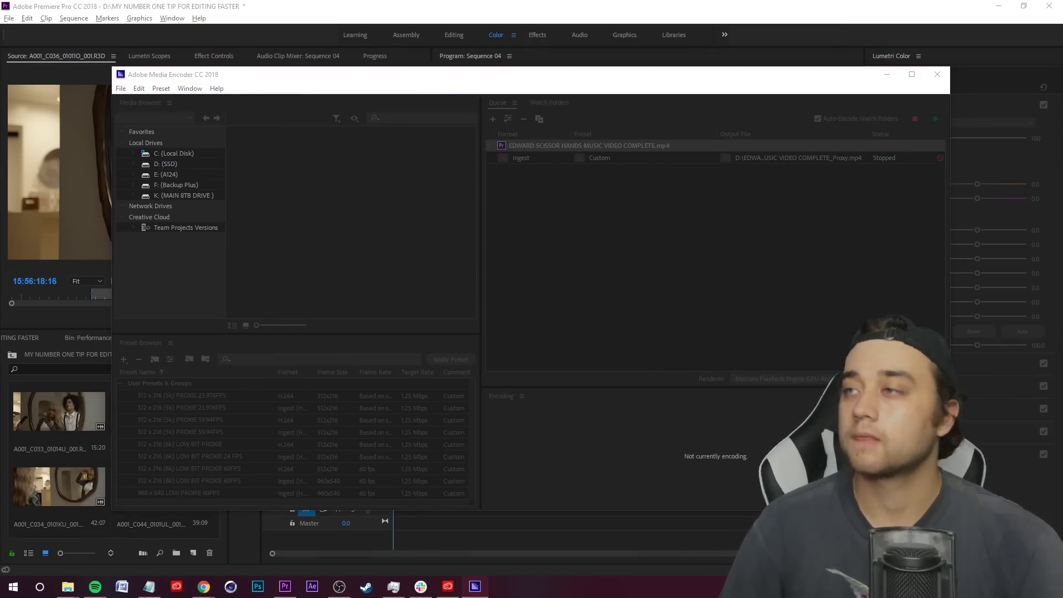
left_click(429, 156)
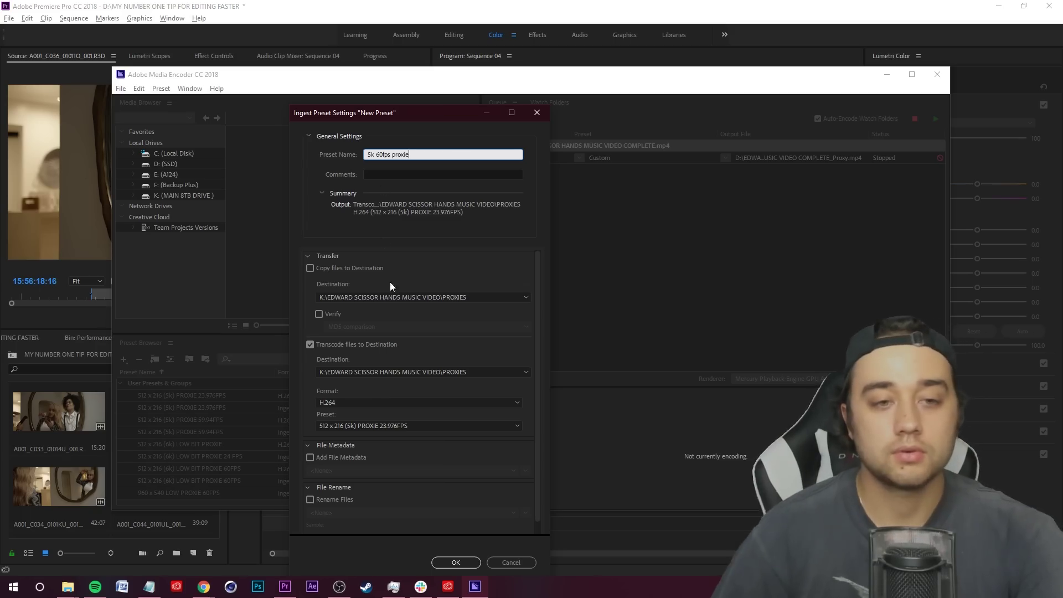
- Browse the PROXIES folder of EDWARD SCISSOR HANDS MUSIC VIDEO on the K: drive for destination subfolders, without selecting a new destination
left_click(492, 300)
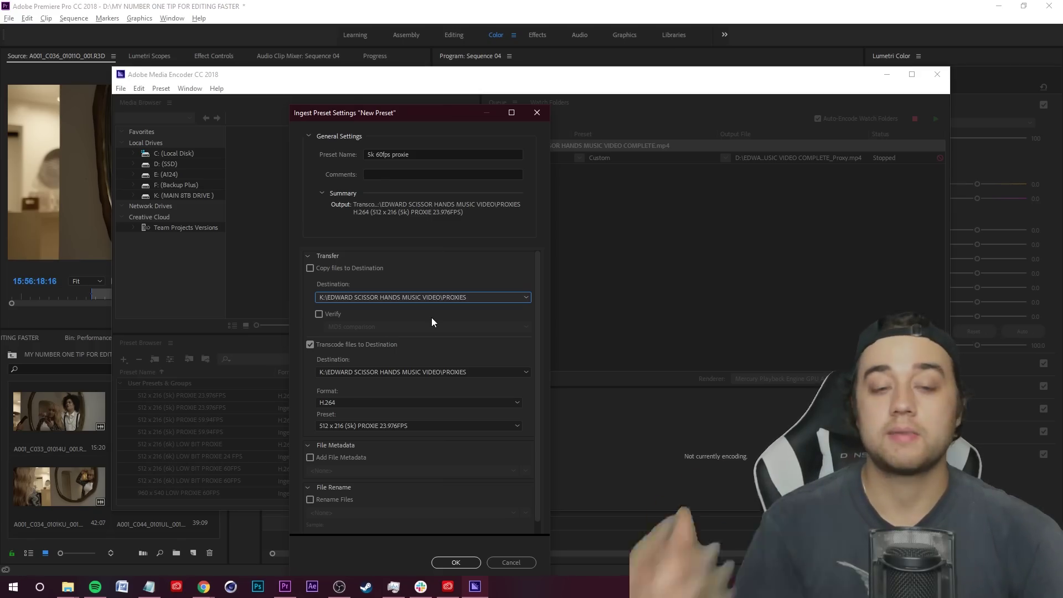
left_click(457, 297)
left_click(399, 324)
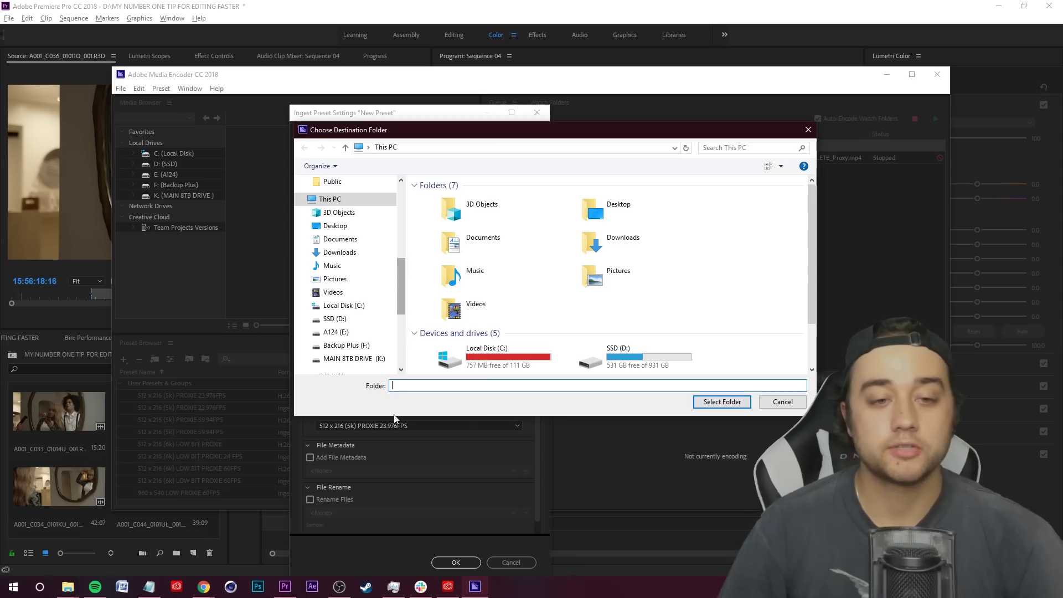
left_click(362, 358)
double_click(465, 233)
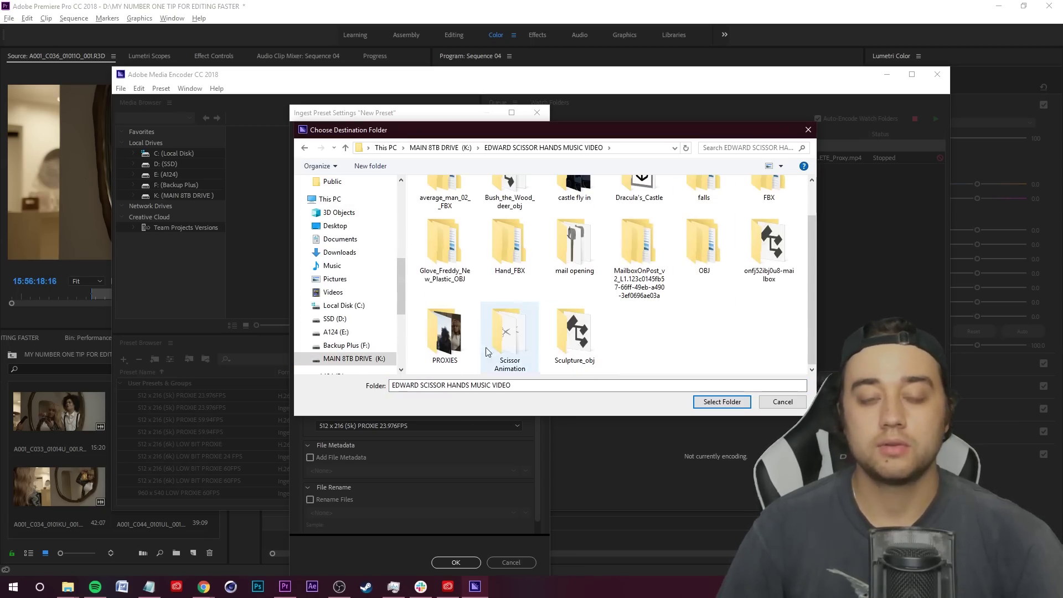
double_click(443, 338)
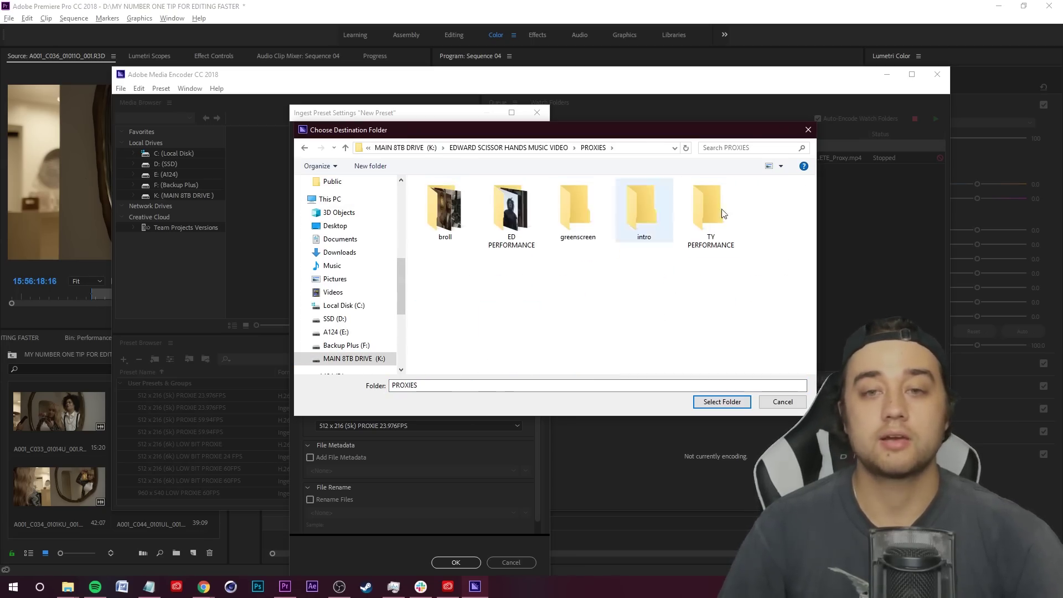
left_click(797, 407)
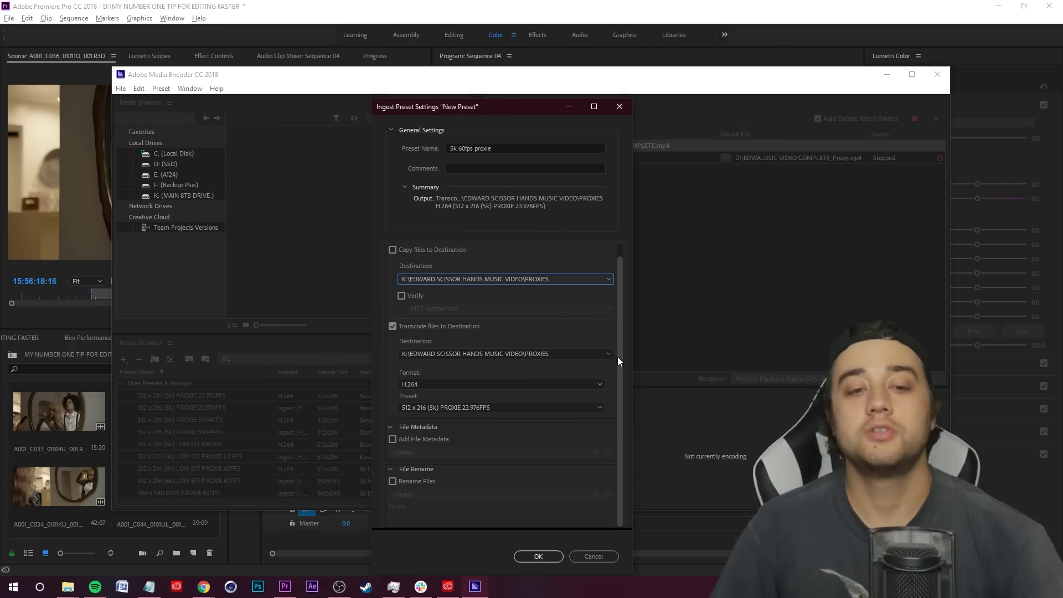
- Set the ingest preset's H.264 transcode preset to 512 x 216 (5k) PROXIE 59.94FPS
left_click(482, 407)
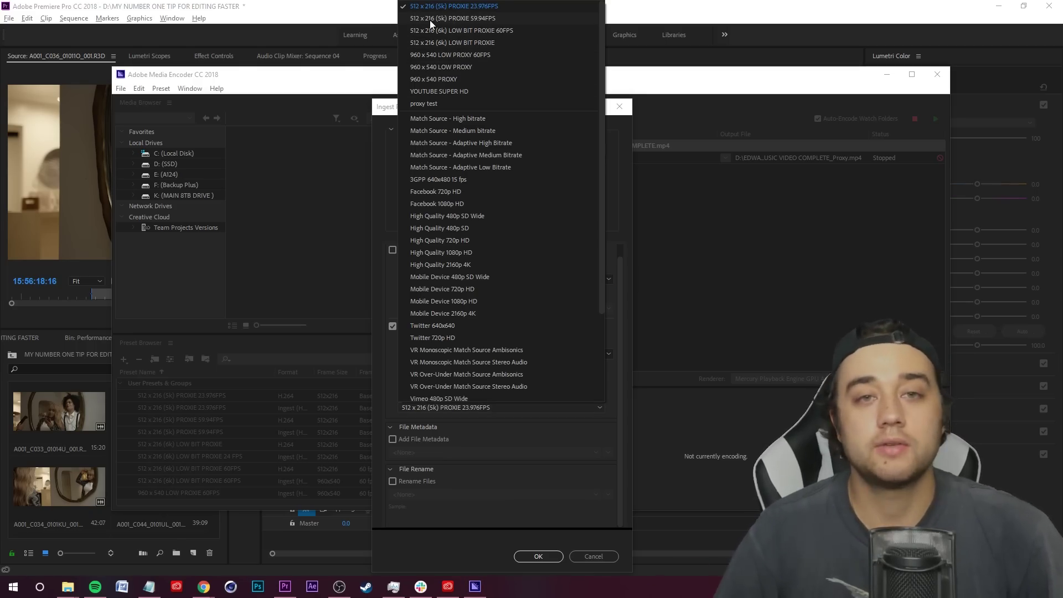
left_click(490, 18)
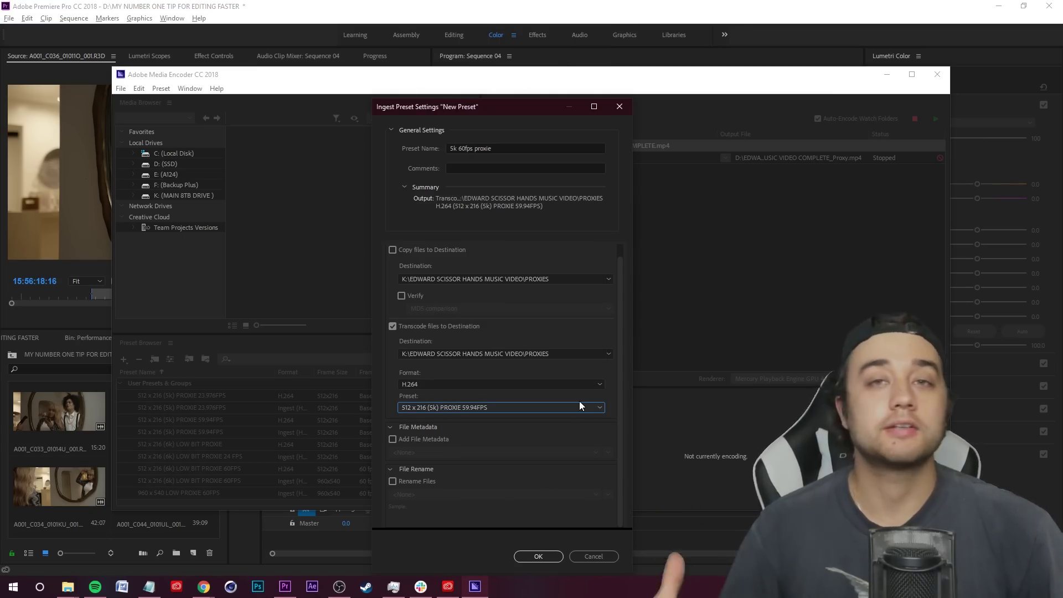
- Discard the new ingest preset in Adobe Media Encoder and return to Premiere Pro
left_click(605, 556)
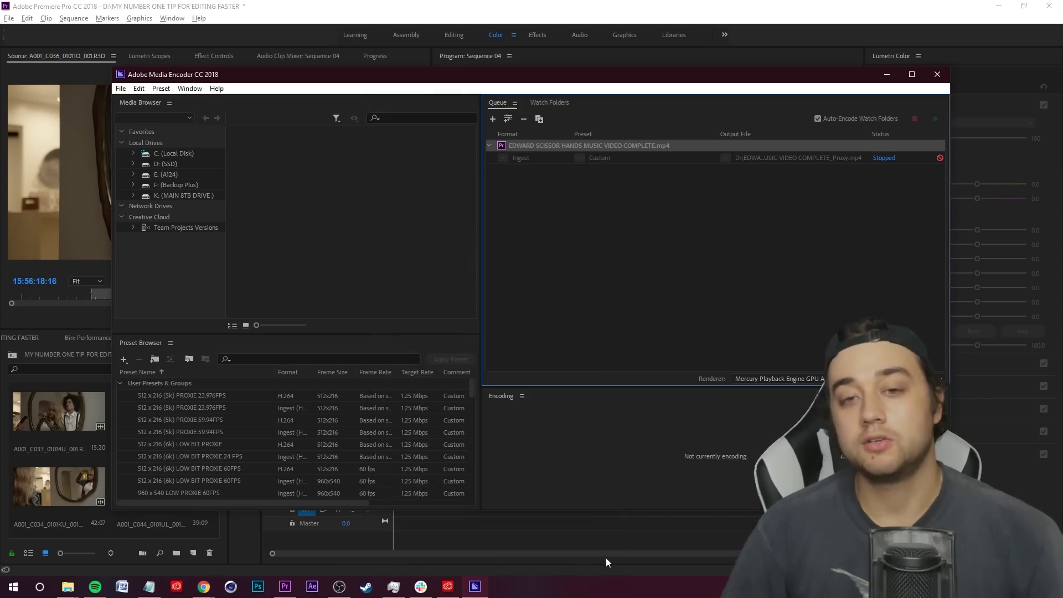
left_click(886, 74)
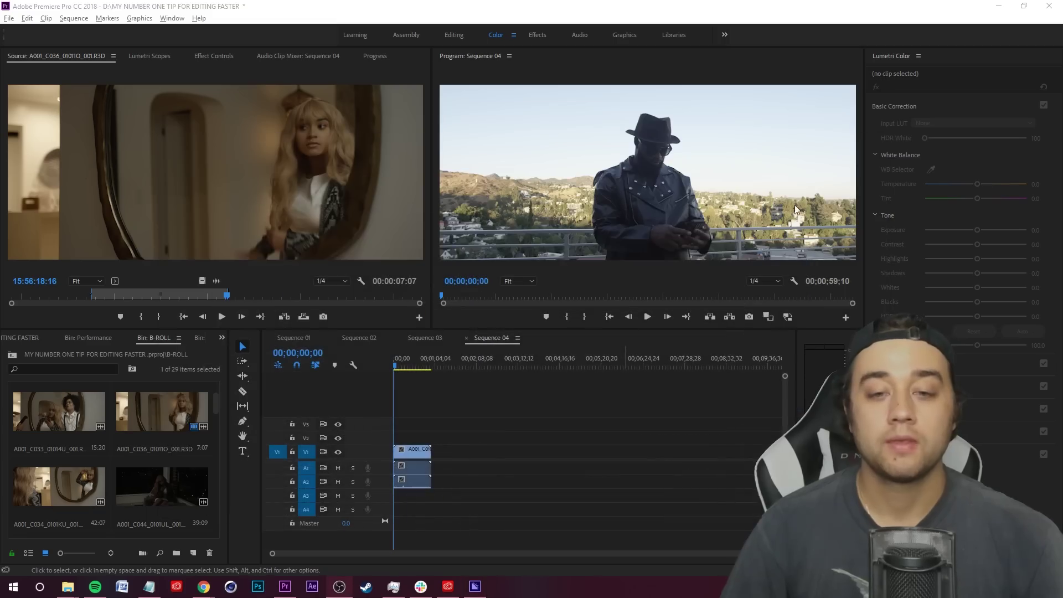
left_click_drag(481, 405, 540, 418)
- Open the Intro bin and select all of its clips
left_click(222, 338)
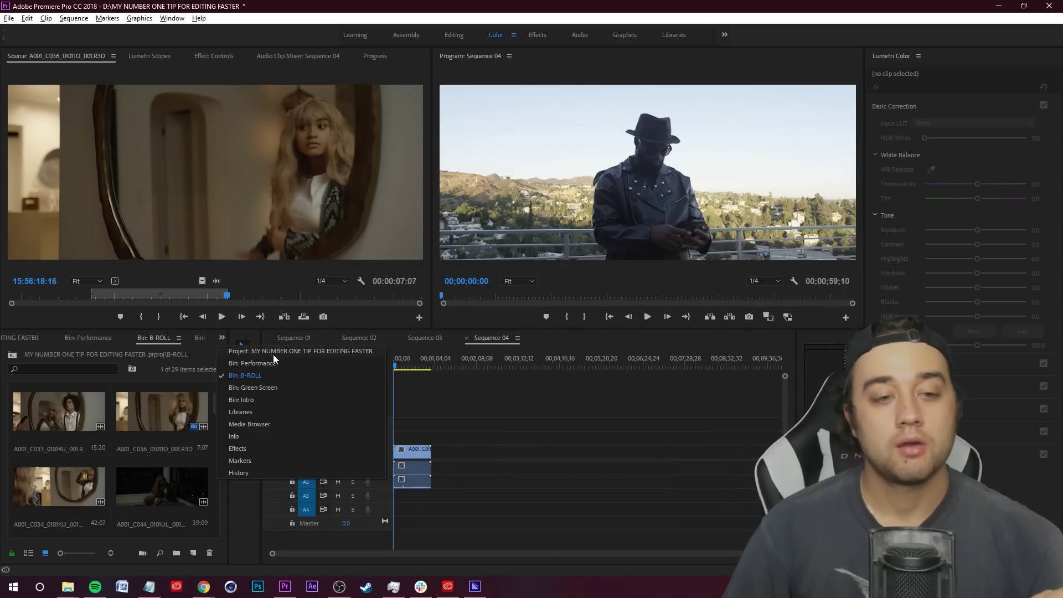
left_click(259, 399)
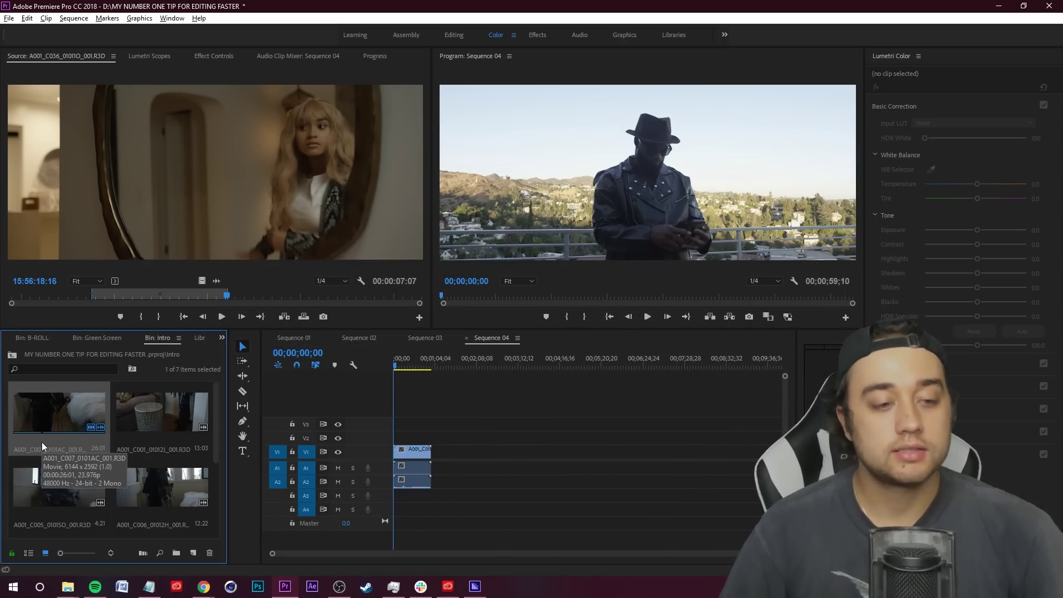
scroll(48, 340, "down", 5)
key("ctrl+a")
scroll(111, 450, "up", 1)
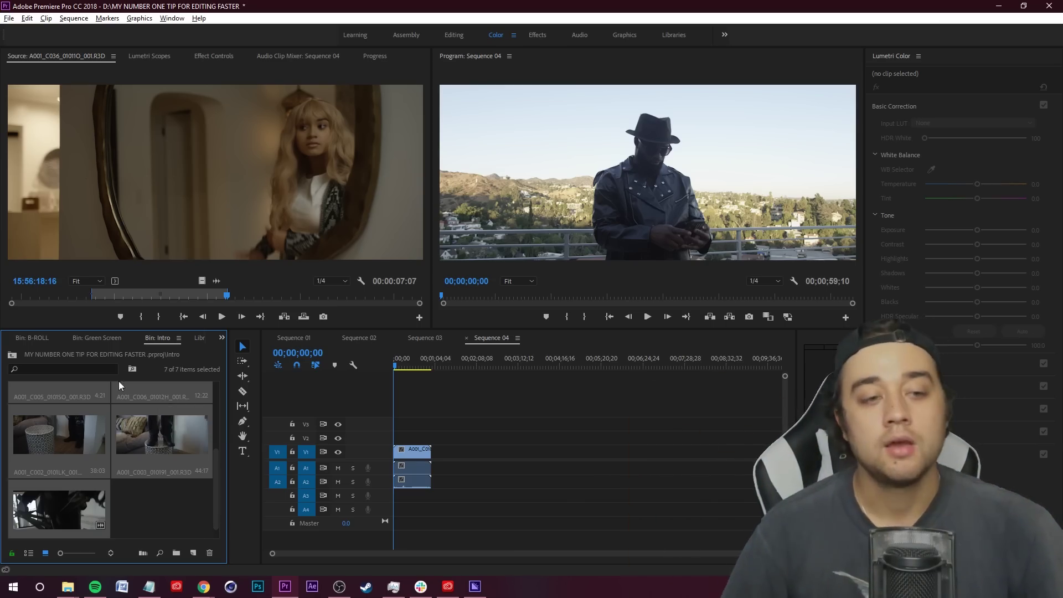
scroll(91, 447, "up", 3)
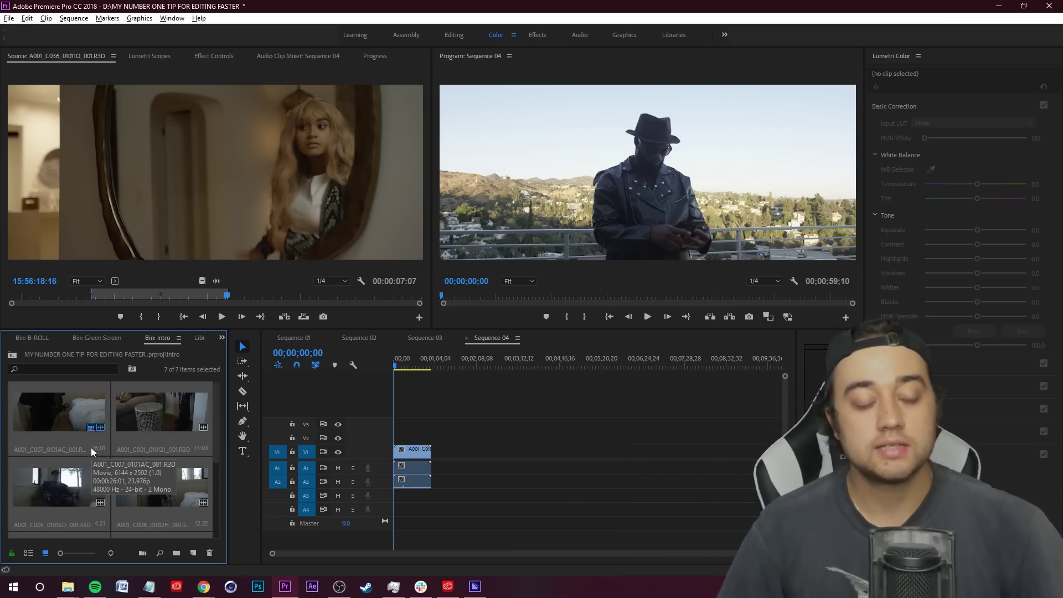
- Open the Create Proxies settings for the selected Intro clips and start adding an ingest preset
right_click(68, 403)
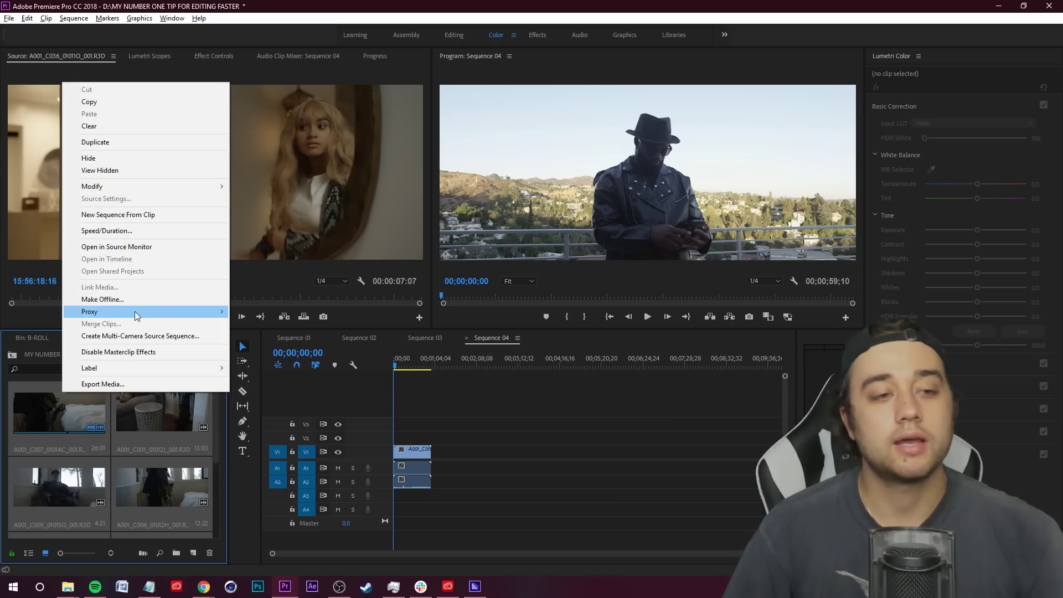
mouse_move(134, 311)
left_click(271, 312)
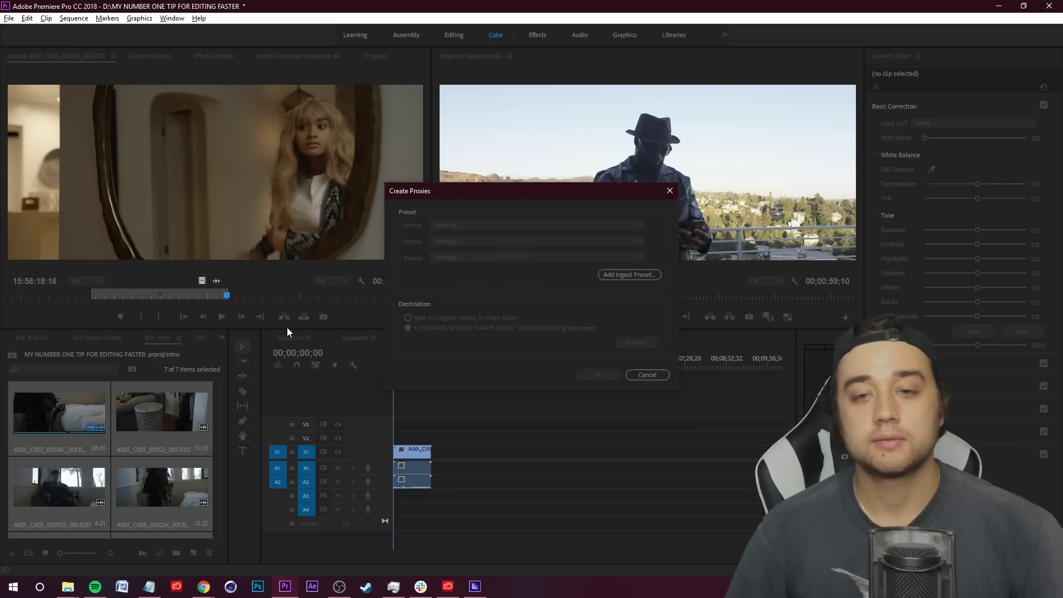
left_click(635, 277)
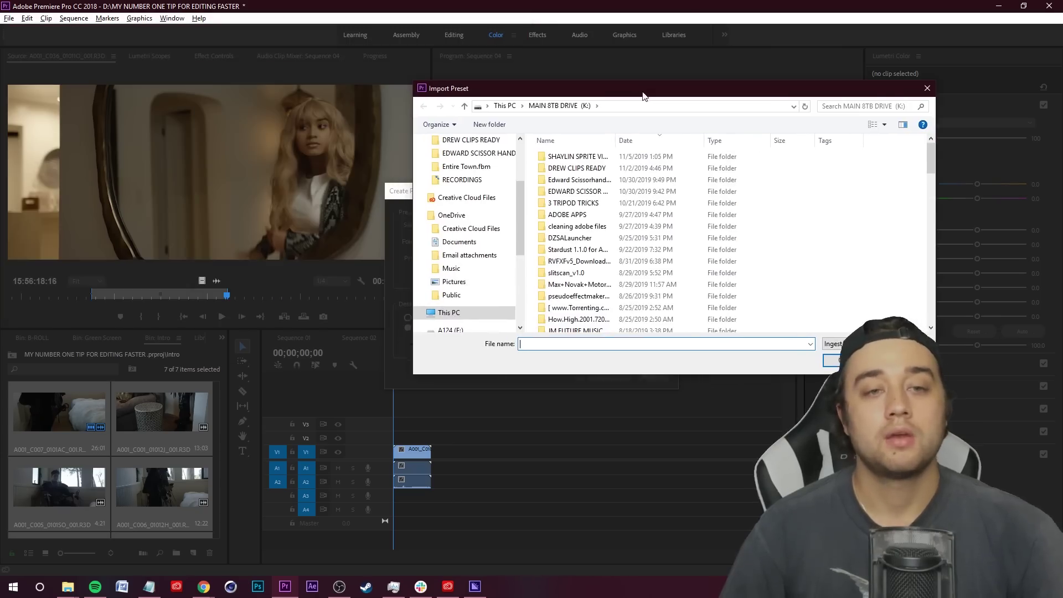
- Import the ingest preset 512 x 216 (5k) PROXIE 23.976FPS_1.epr from Documents > Adobe > Adobe Media Encoder > 12.0 > Presets
left_click(459, 241)
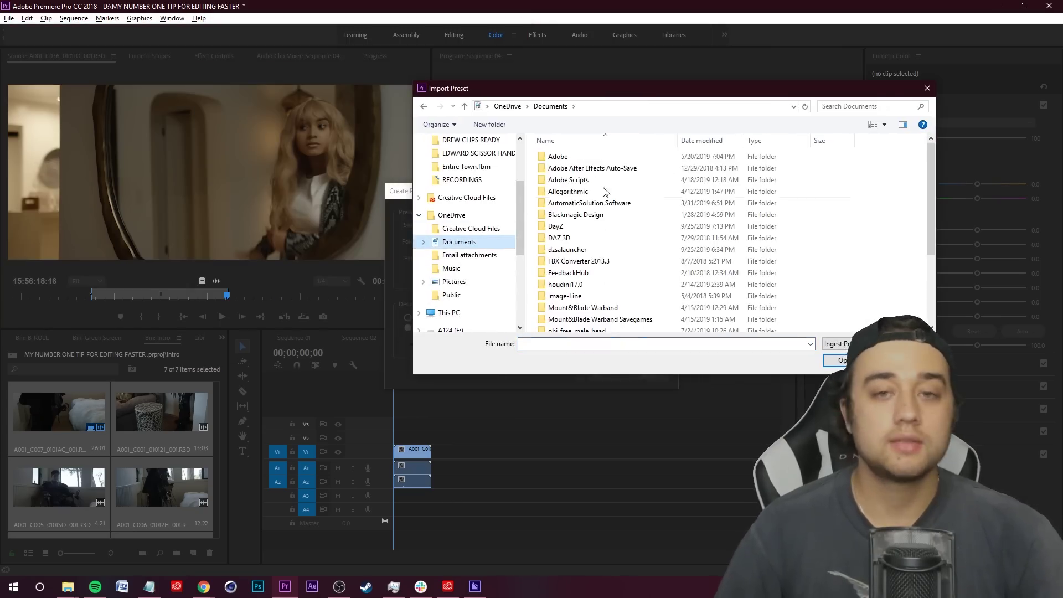
double_click(584, 155)
double_click(598, 157)
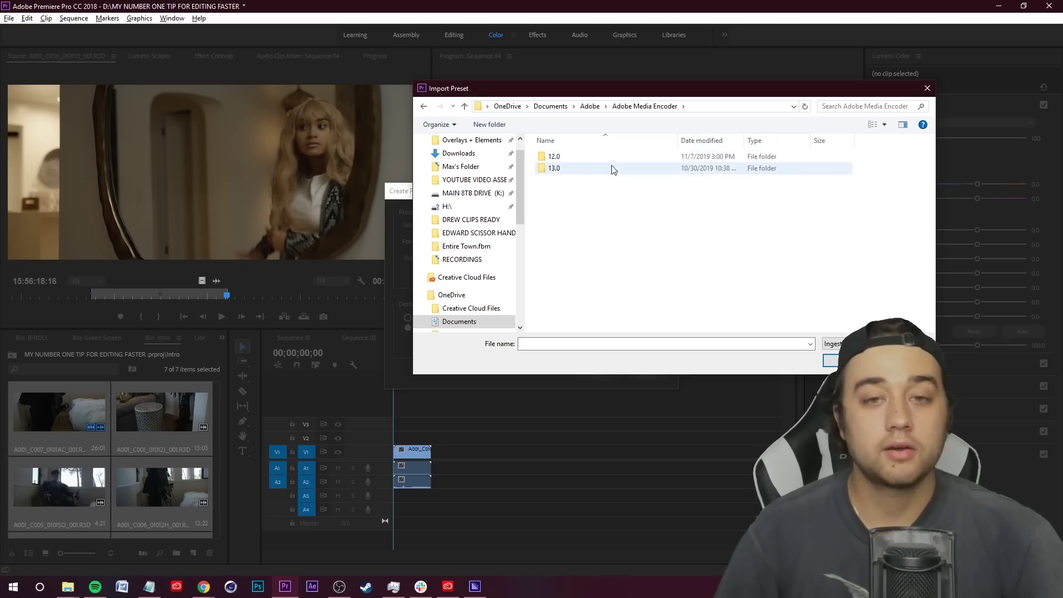
left_click(562, 157)
double_click(580, 158)
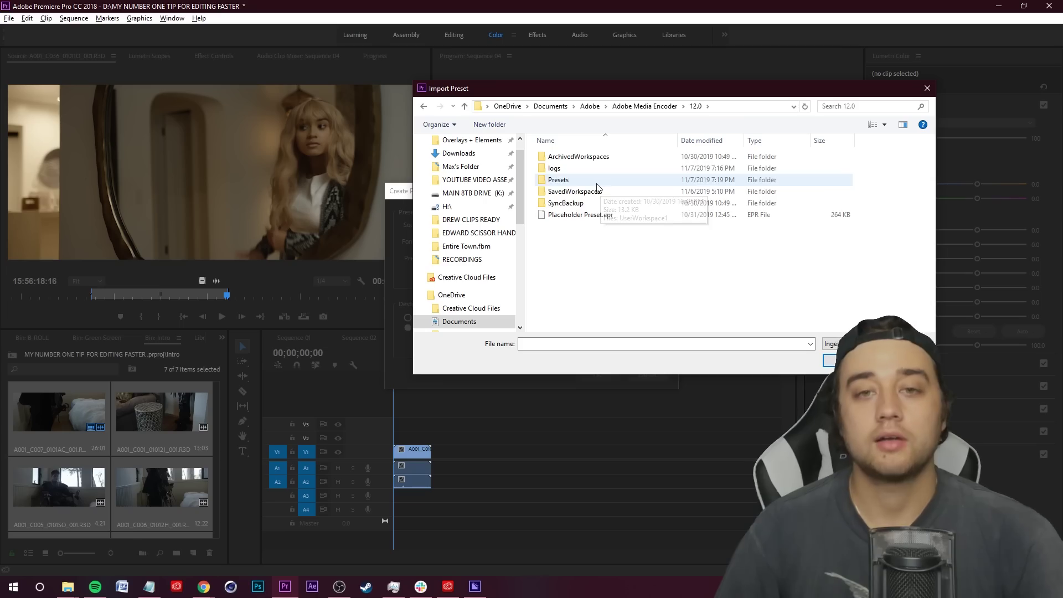
double_click(594, 179)
scroll(643, 291, "down", 1)
scroll(698, 271, "up", 1)
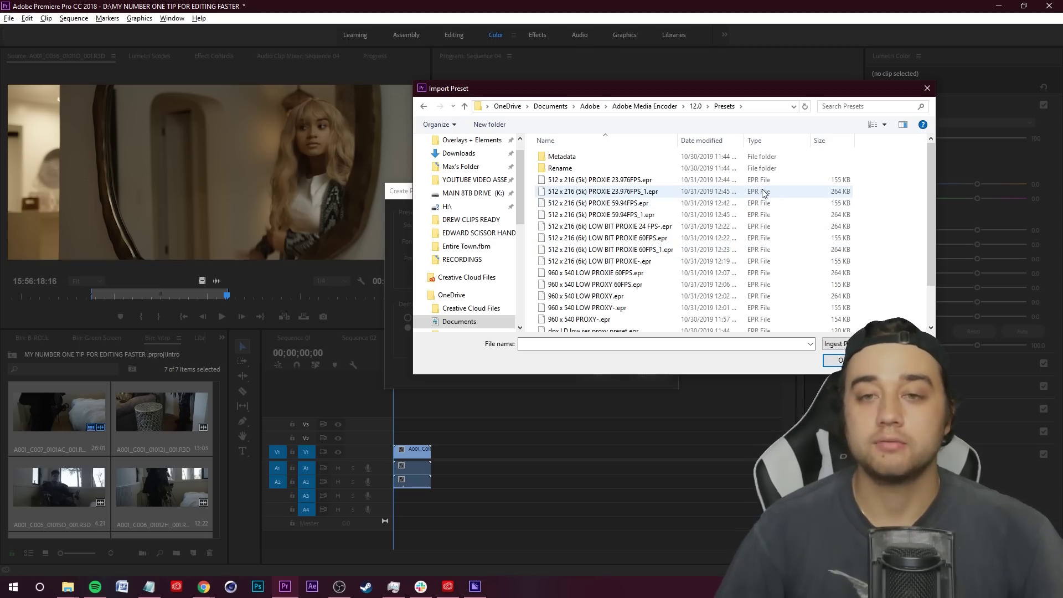
left_click(831, 193)
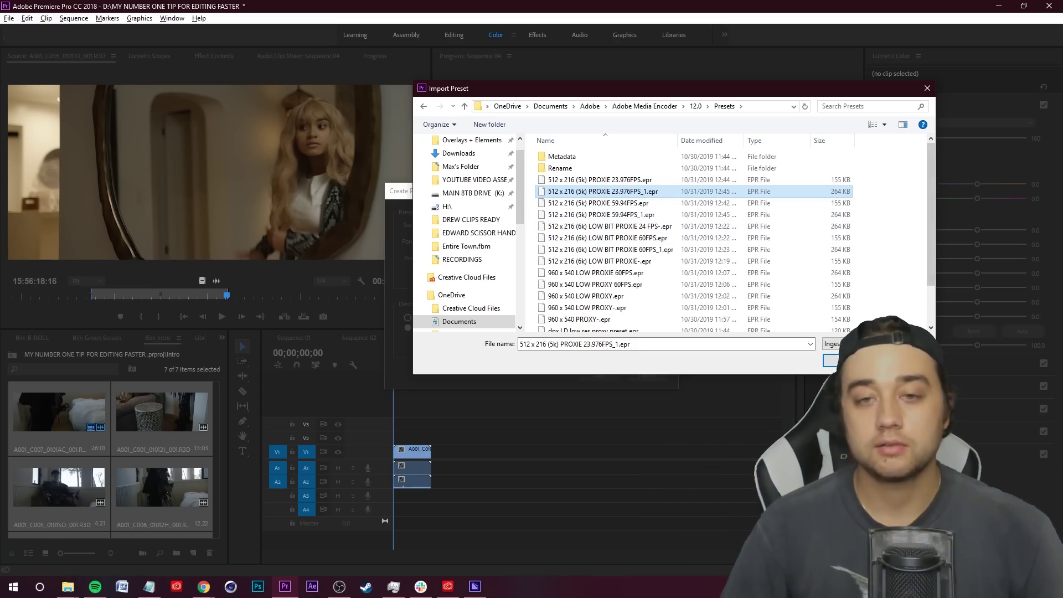
key("Return")
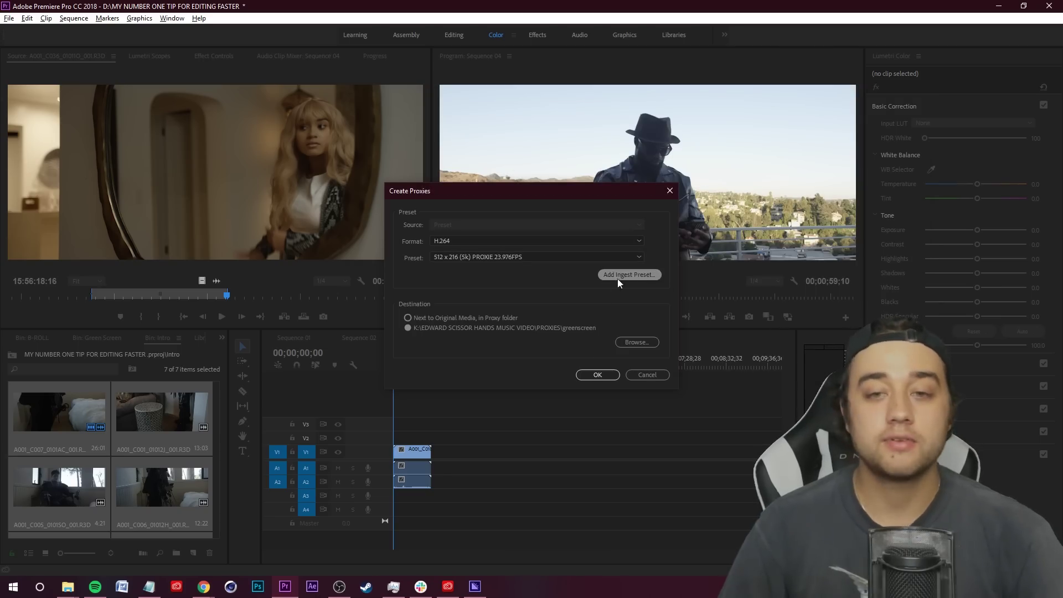
left_click(556, 257)
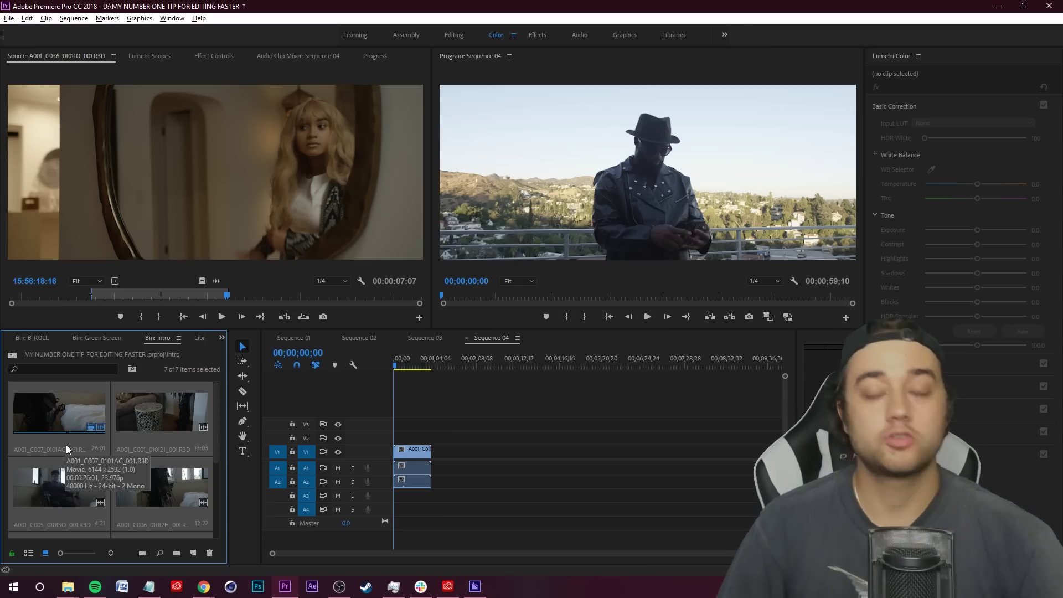
- Reopen Create Proxies for the selected Intro clips and choose the H.264 preset 512 x 216 (5k) PROXIE 23.976FPS
right_click(62, 404)
mouse_move(143, 311)
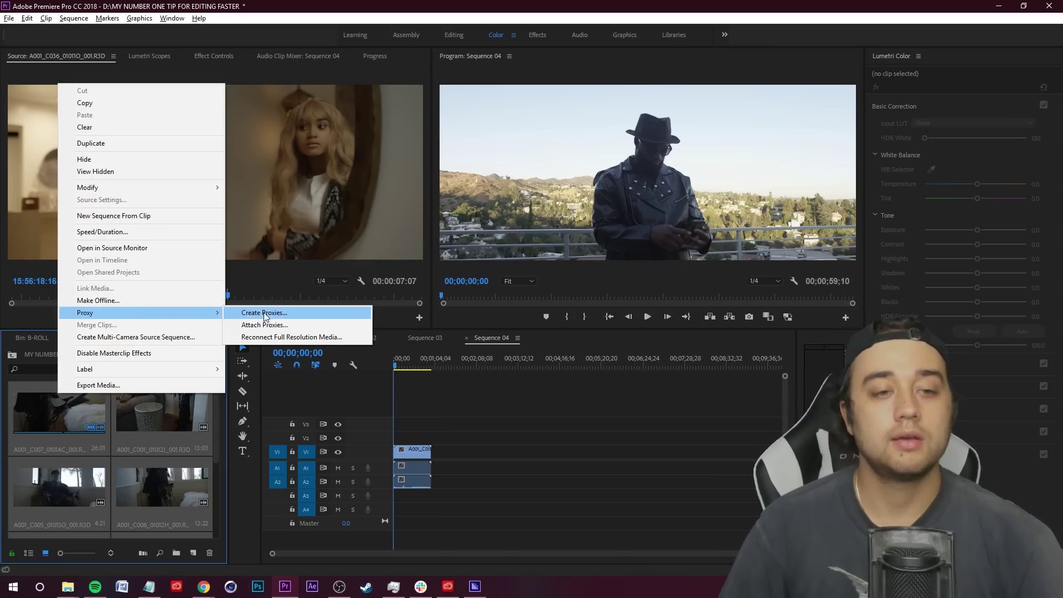
left_click(270, 313)
left_click(499, 257)
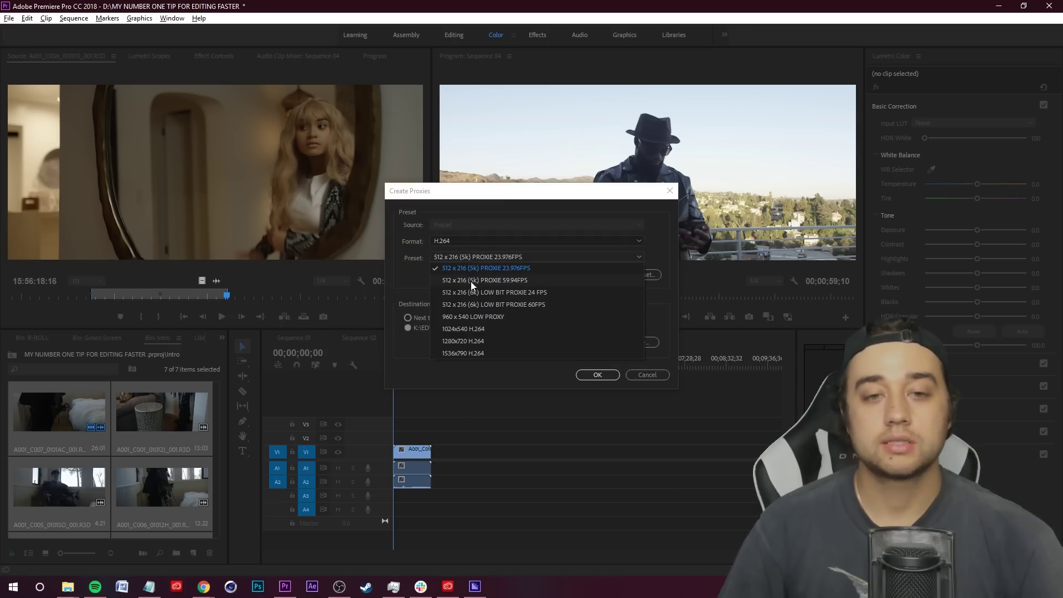
left_click(512, 266)
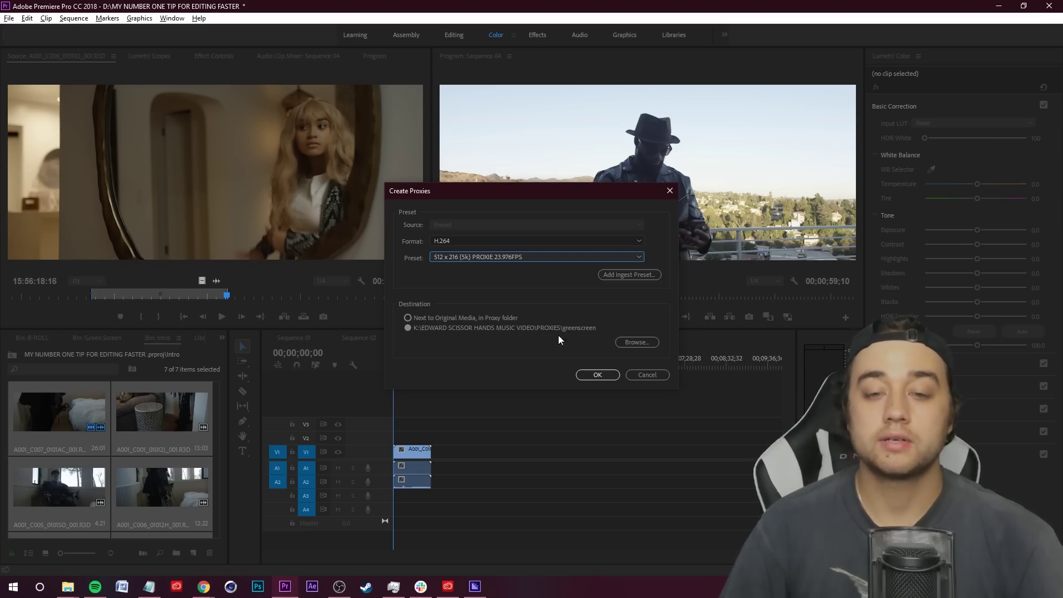
- Set the proxy destination to a new folder named test inside PROXIES\intro and start creating the proxies
left_click(645, 343)
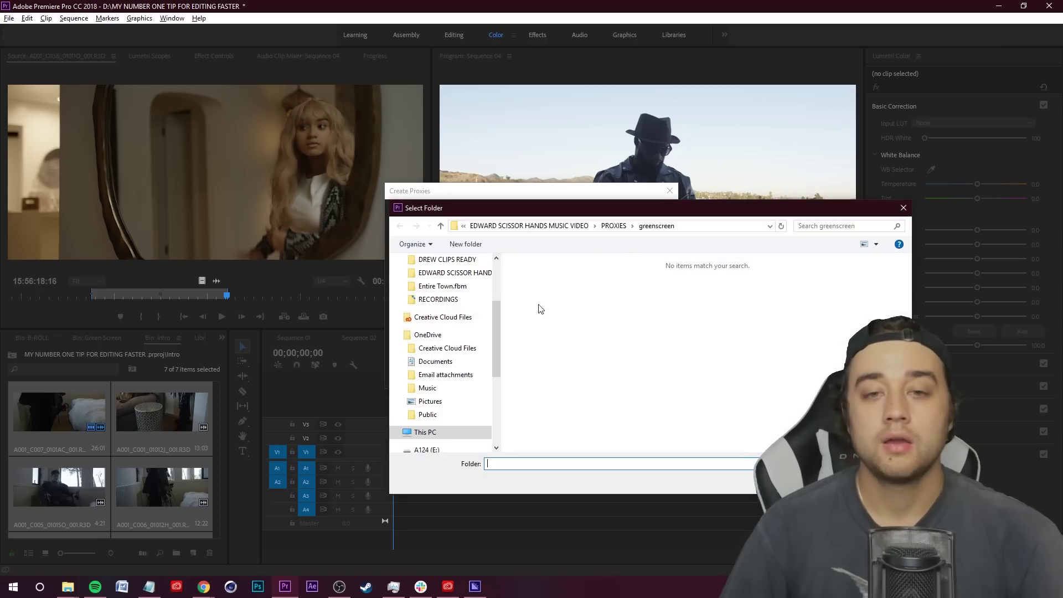
left_click(613, 226)
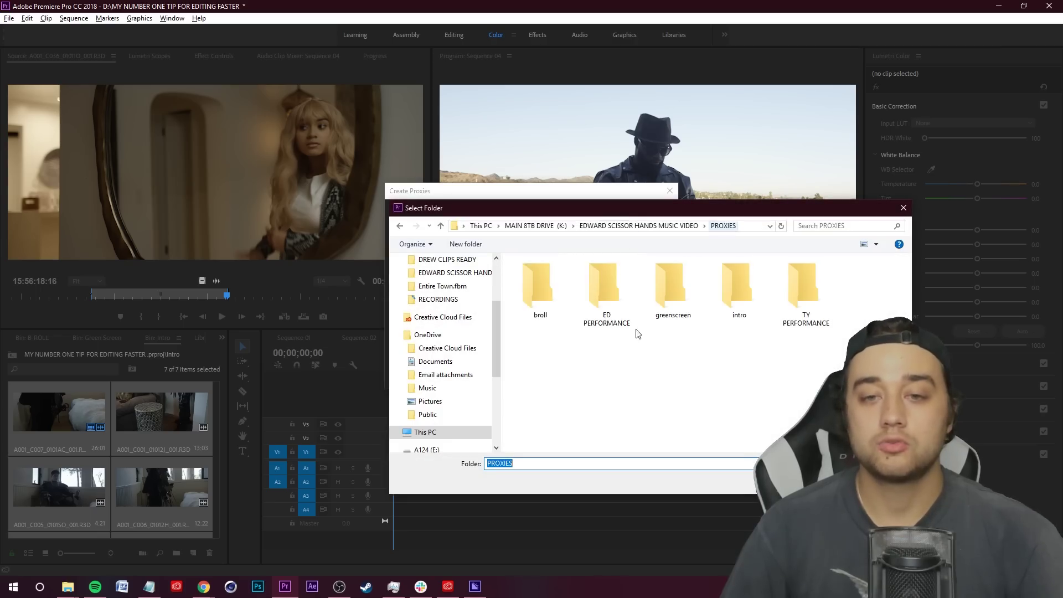
double_click(742, 302)
right_click(569, 308)
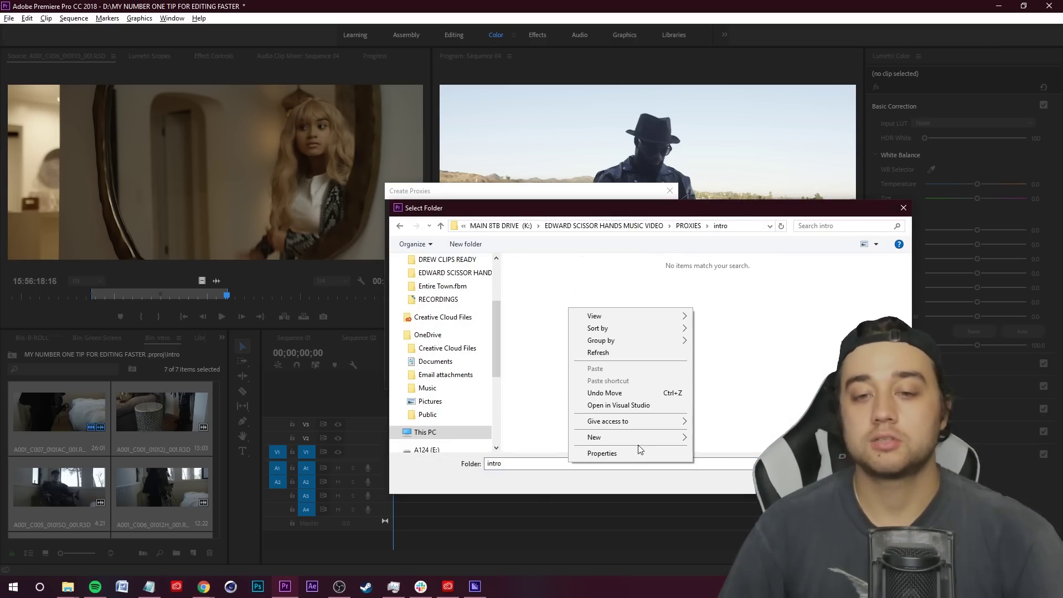
mouse_move(634, 437)
left_click(714, 438)
type("test")
key("Return")
key("Return")
left_click(813, 482)
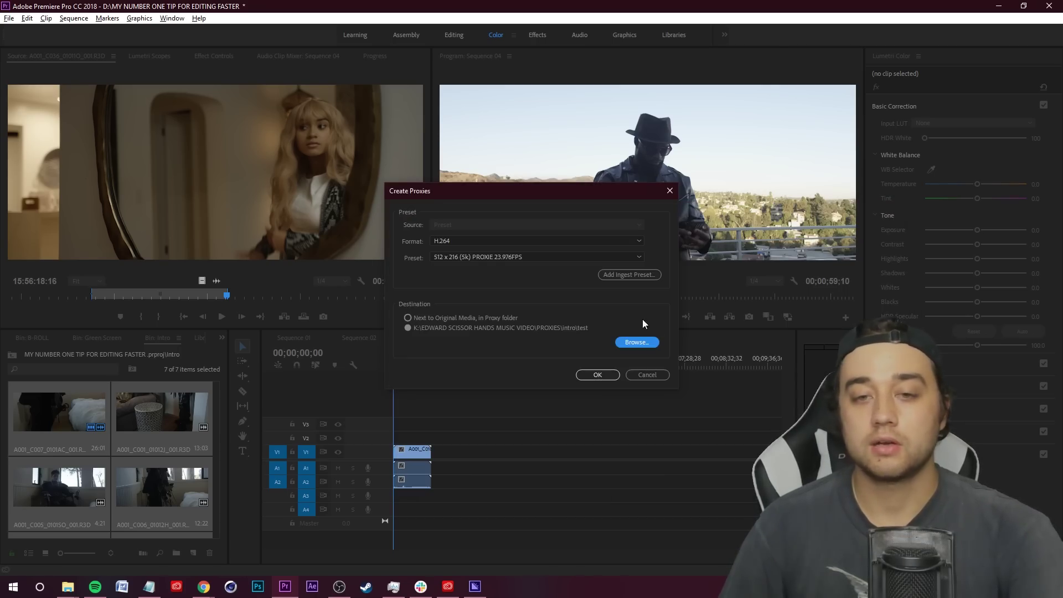
left_click(606, 376)
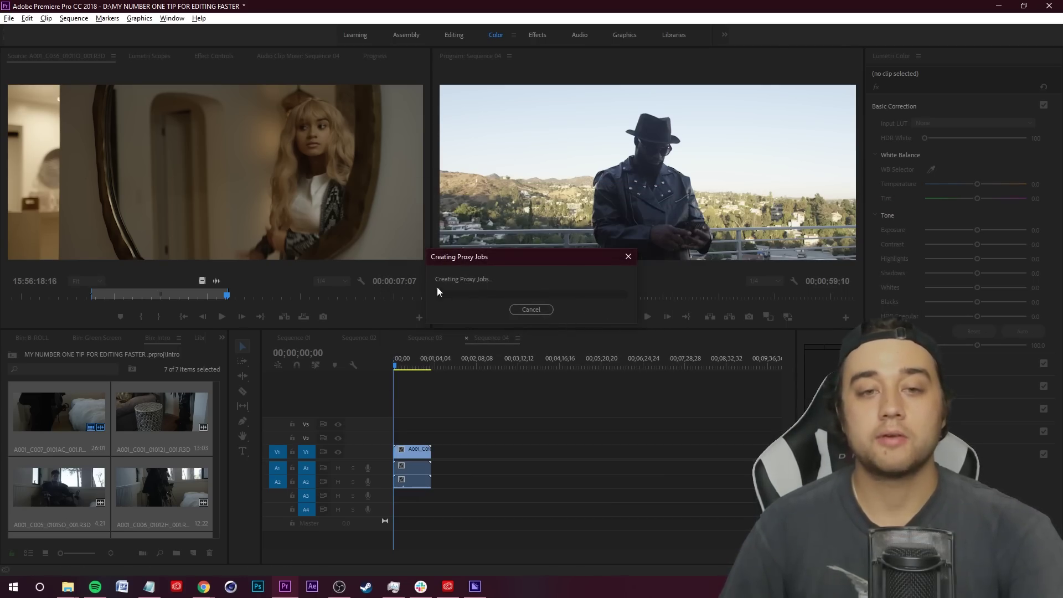
- Stop the proxy queue in Adobe Media Encoder, letting the current file finish, and return to Premiere Pro
left_click(475, 587)
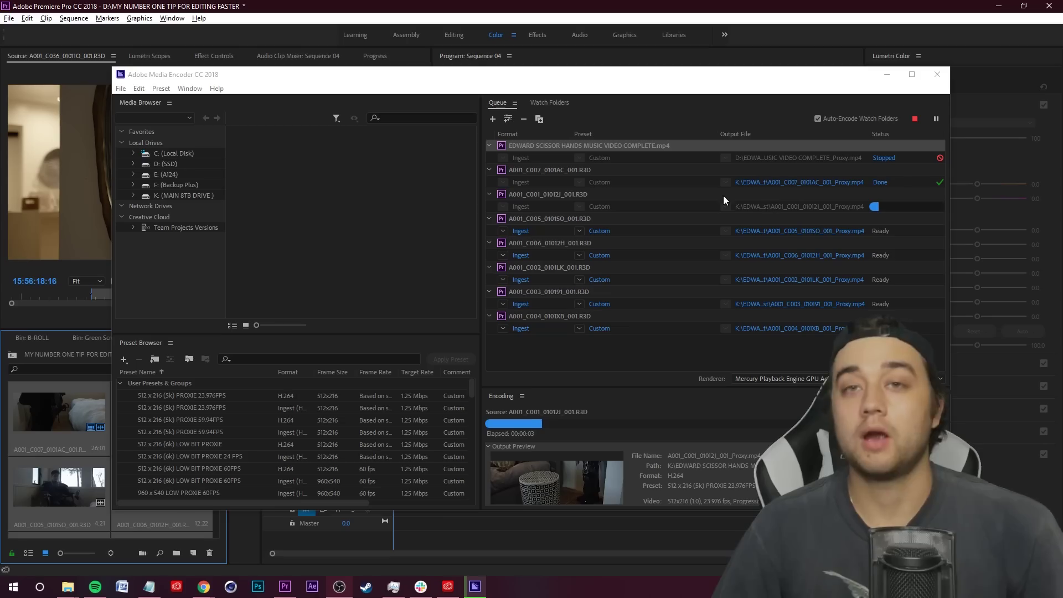
left_click(915, 120)
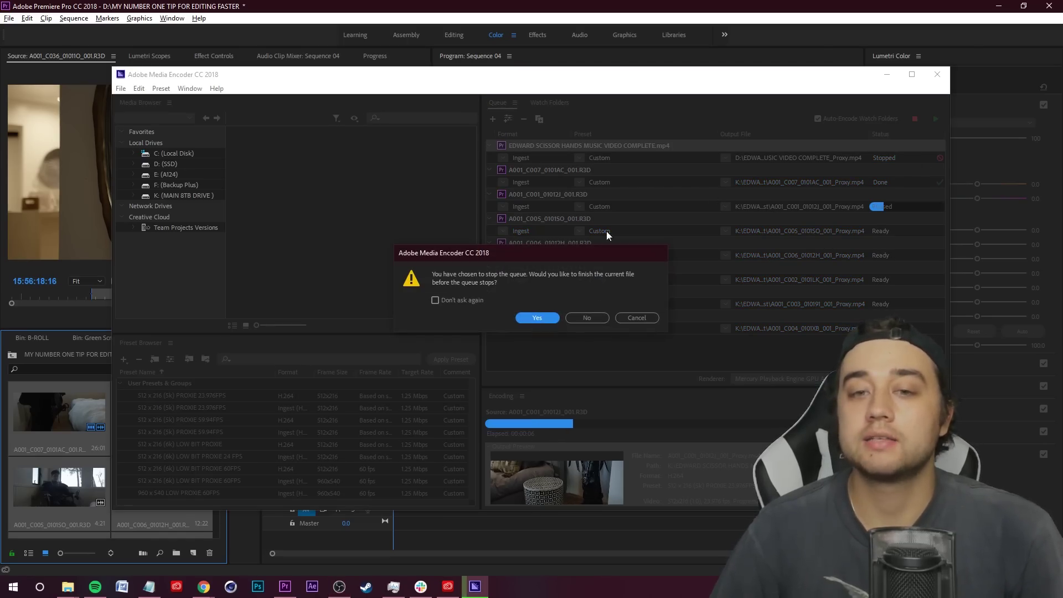
left_click(544, 317)
left_click(886, 74)
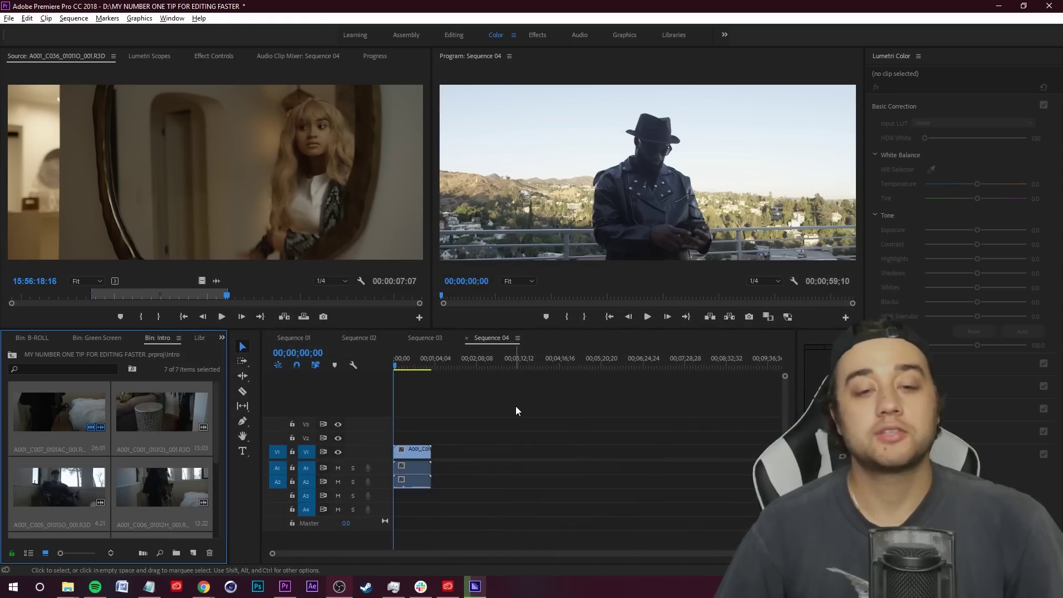
- Open the B-ROLL bin and select its clips from the first one through A001_C040_0101UD_002, leaving out Transparent Video
left_click(221, 337)
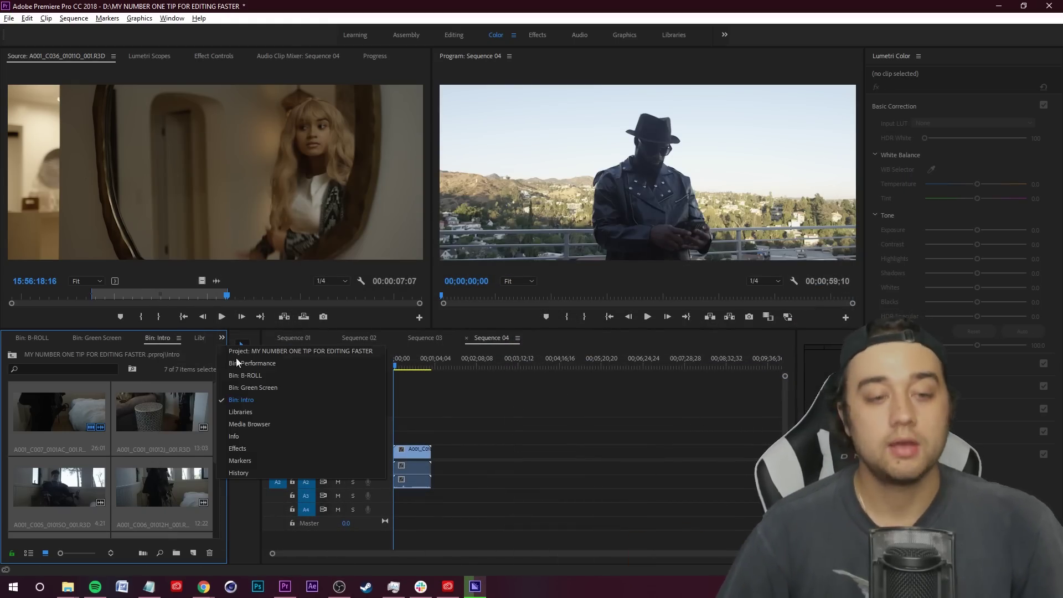
left_click(262, 375)
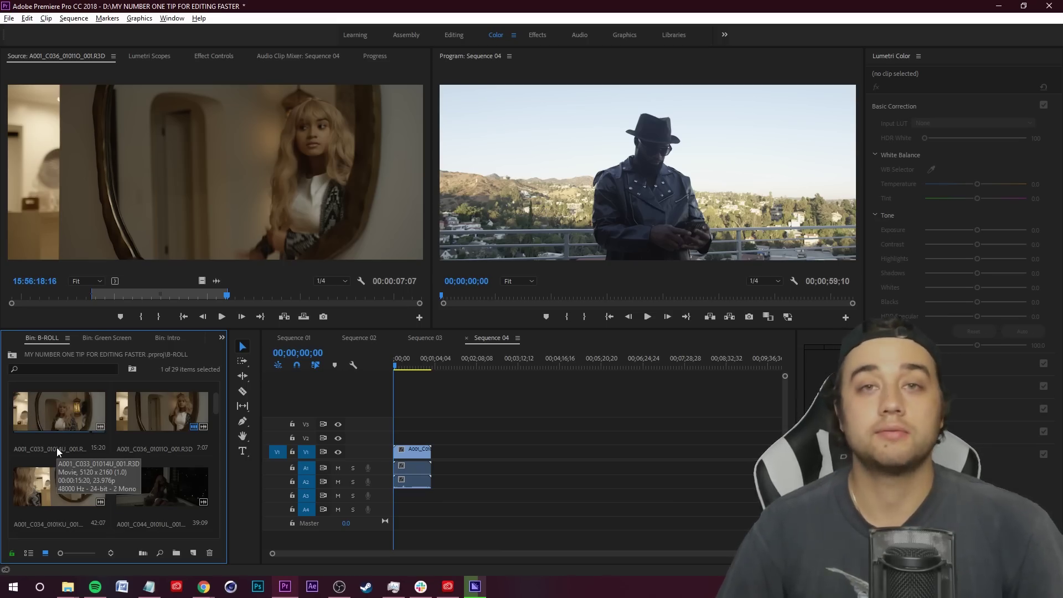
right_click(62, 410)
left_click(67, 427)
left_click_drag(175, 459, 221, 471)
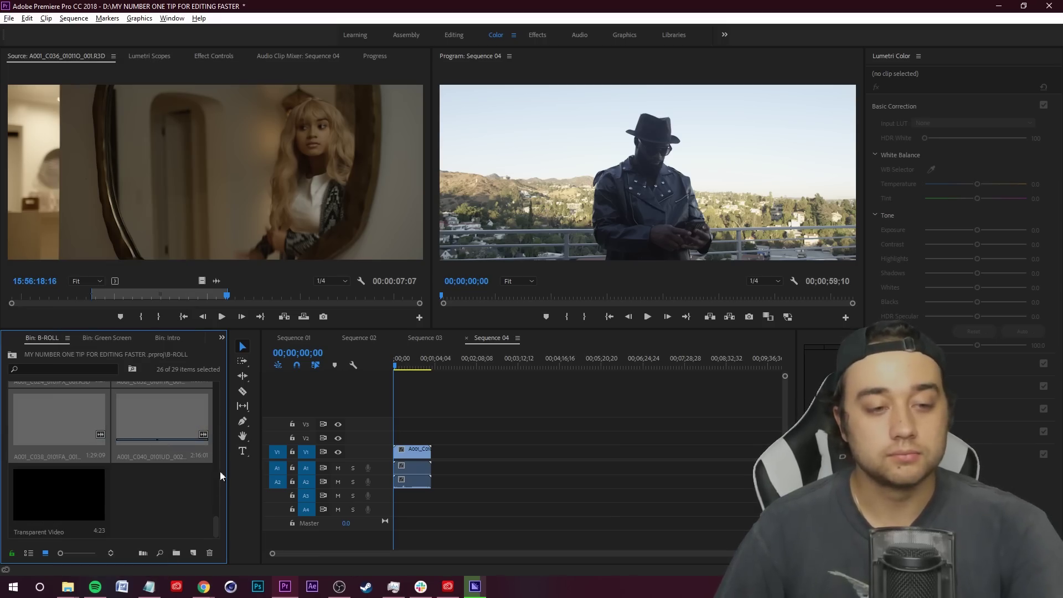
right_click(140, 412)
left_click(218, 238)
left_click(648, 375)
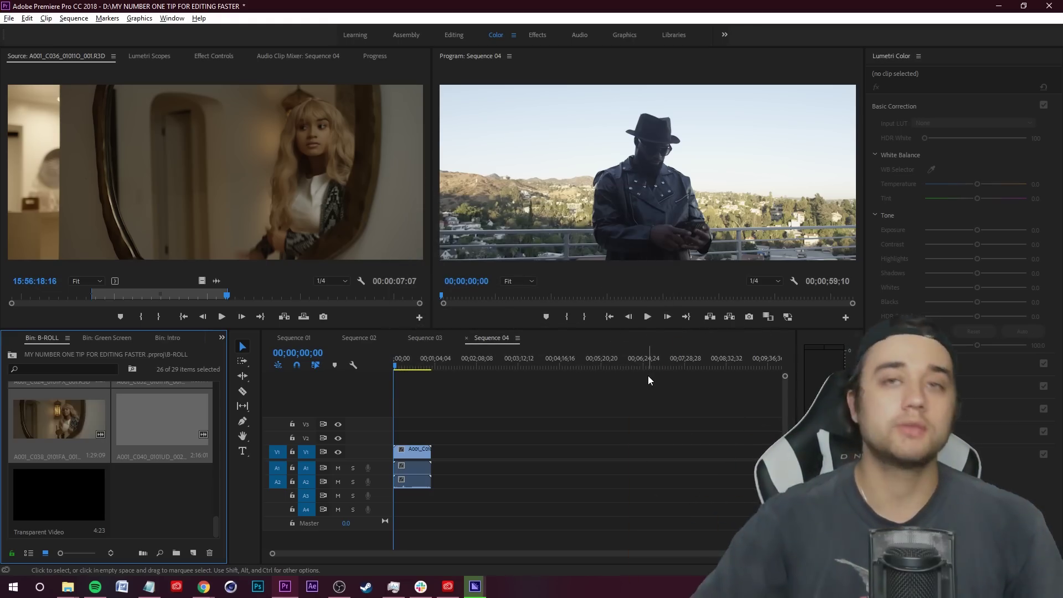
- Open Sequence 02, select its clip, and toggle proxies on in the maximized Program monitor
left_click(359, 337)
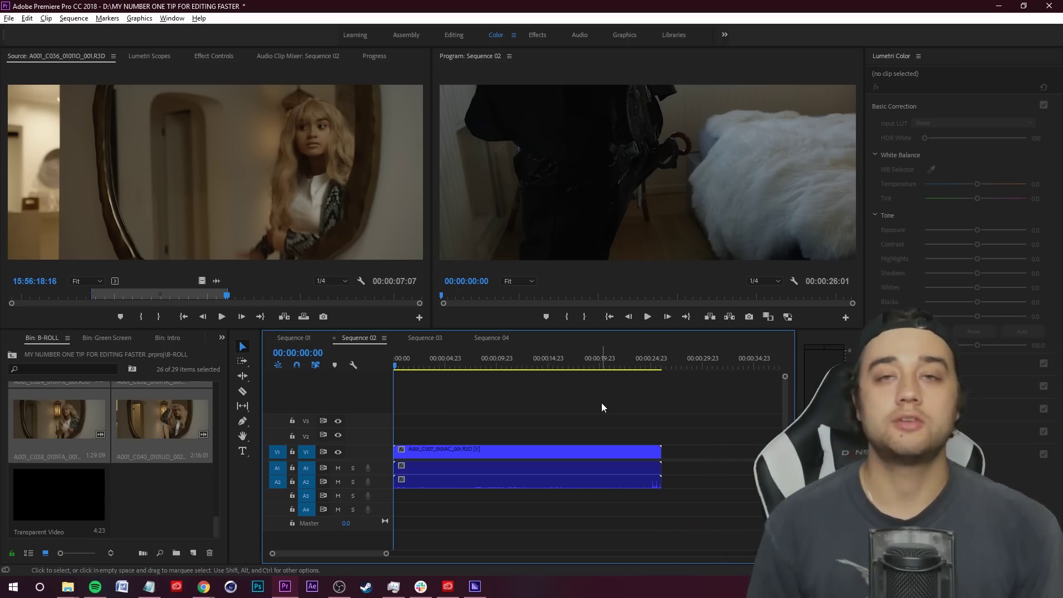
left_click_drag(601, 407, 532, 470)
left_click_drag(648, 410, 686, 395)
left_click(793, 319)
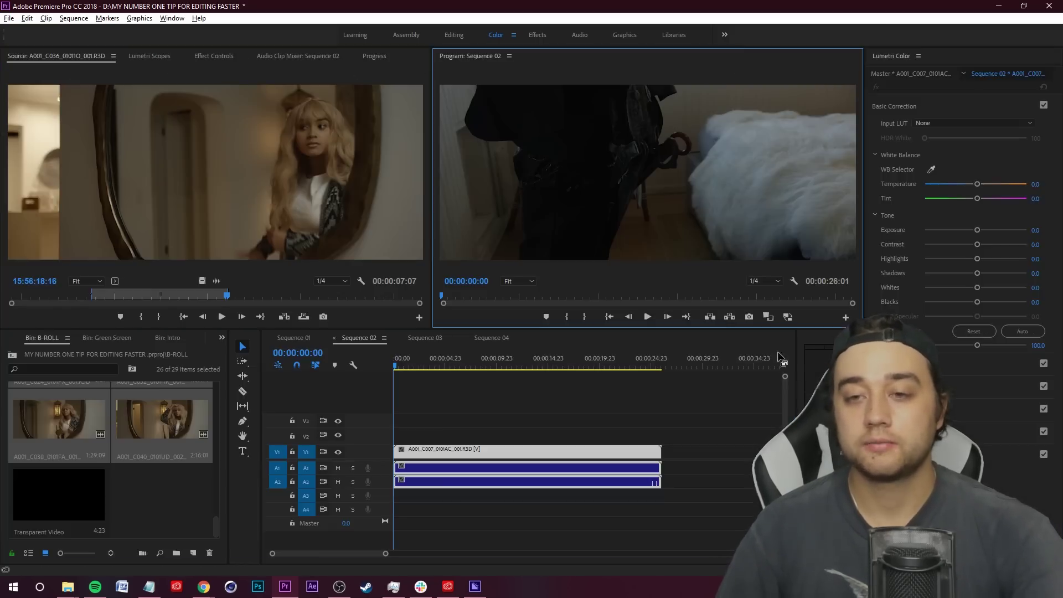
key("grave")
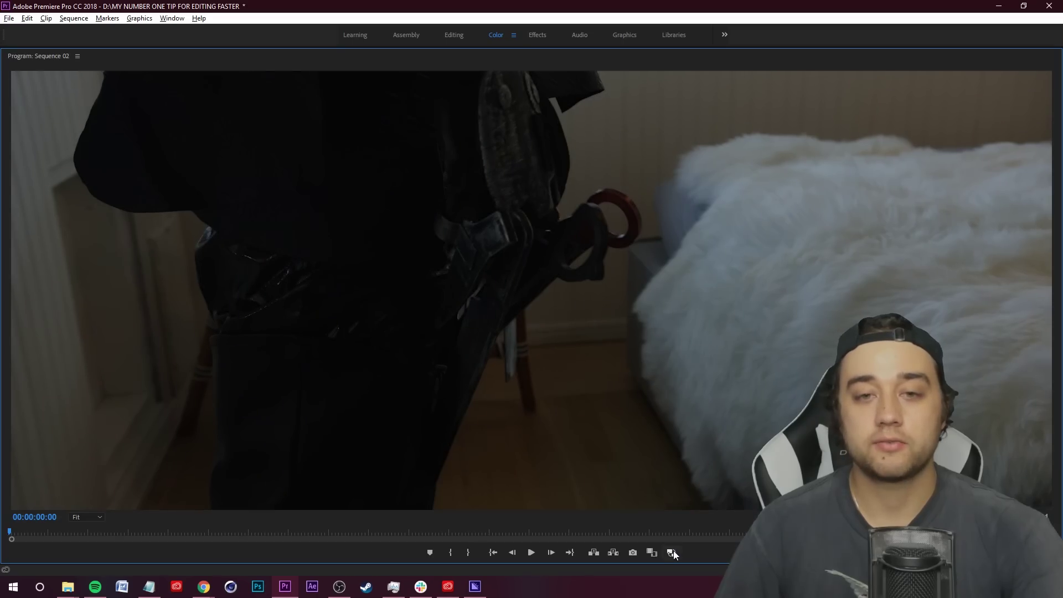
left_click(670, 552)
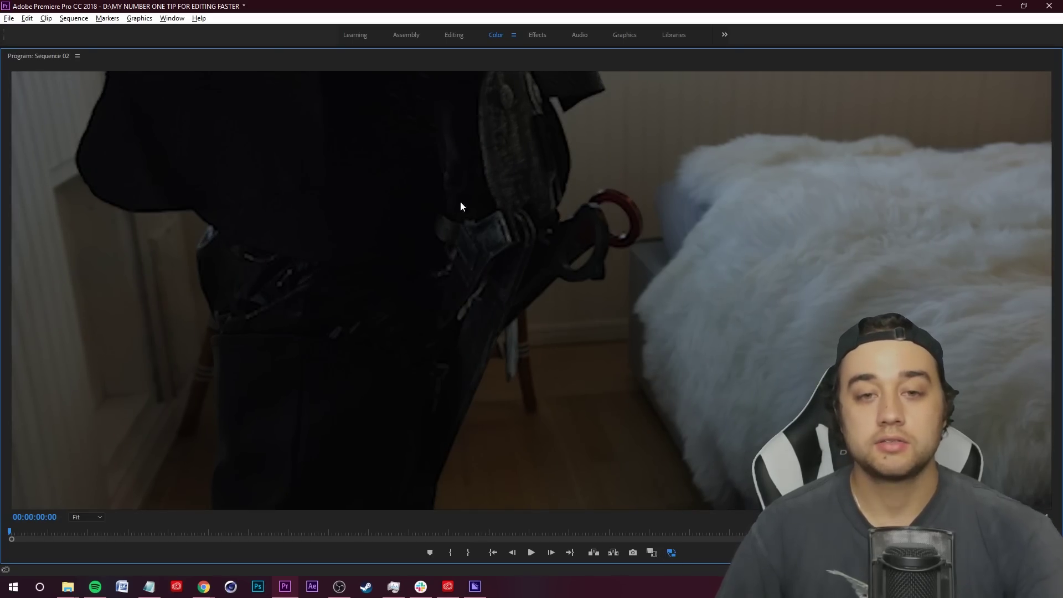
- Restore the Program monitor to its normal size and play back Sequence 02 with proxies on, stopping near the end
key("grave")
key("space")
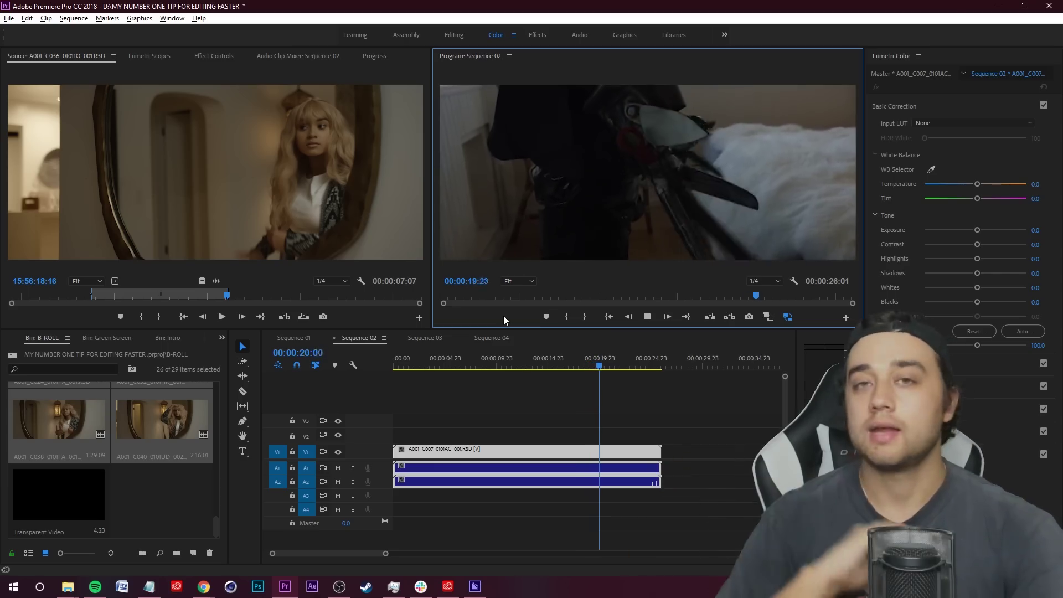
key("space")
right_click(162, 426)
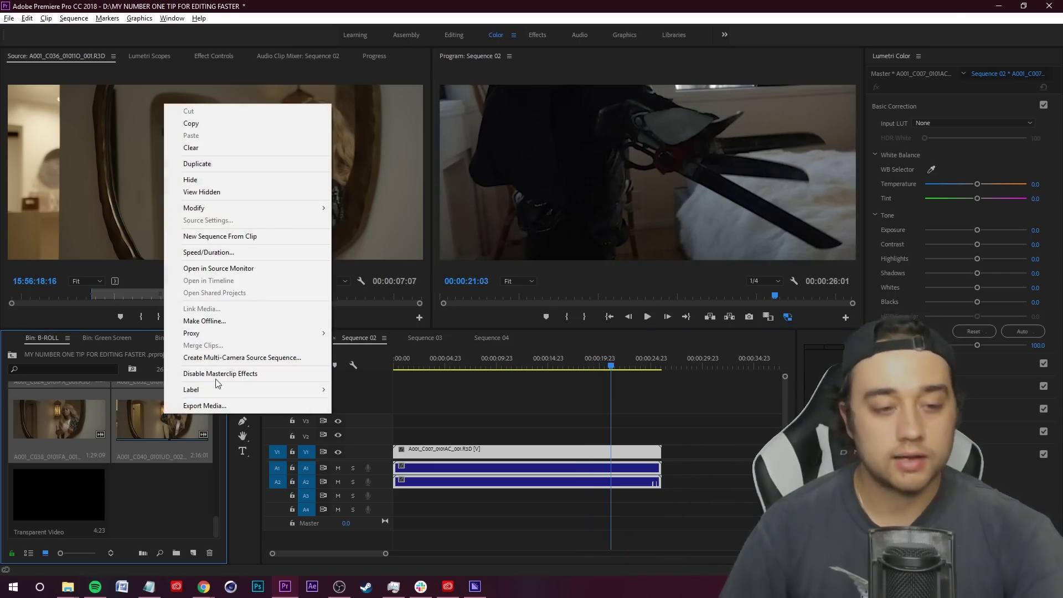
mouse_move(257, 333)
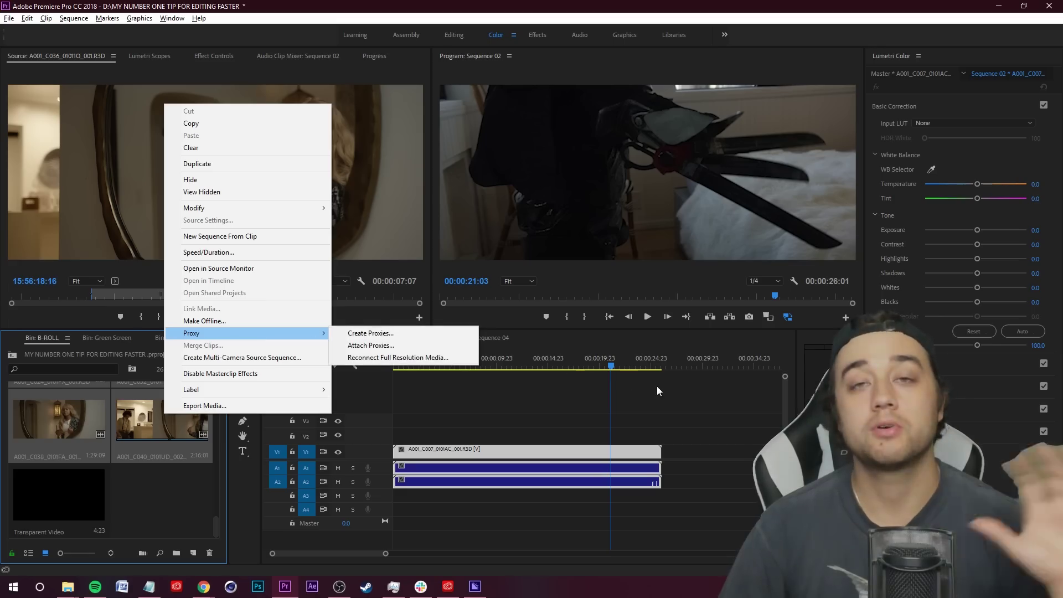
left_click(691, 414)
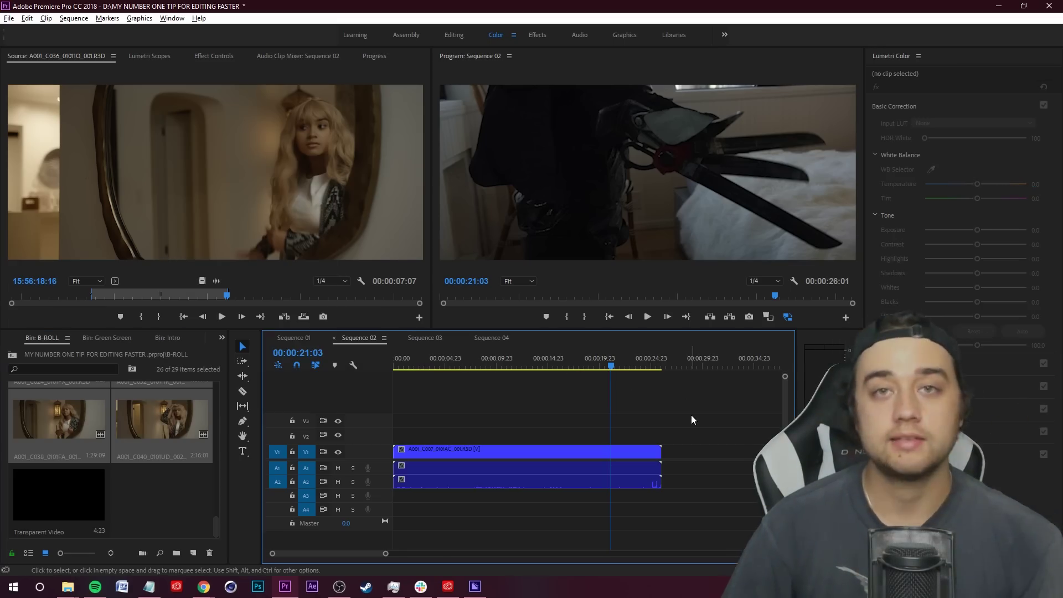
- Toggle proxies off in the Program monitor and return the playhead to the start of Sequence 02
left_click(787, 317)
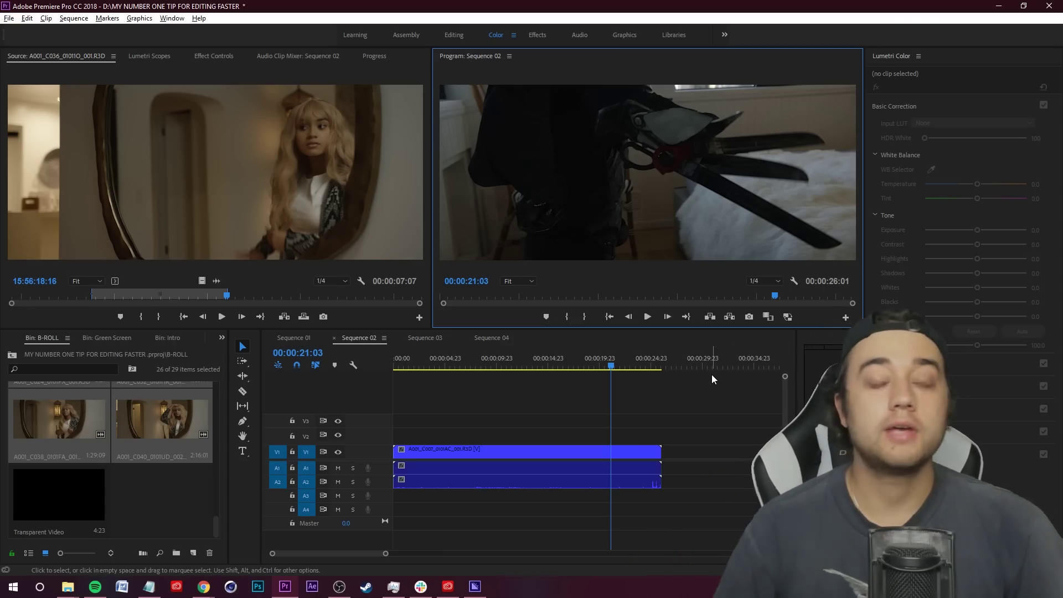
left_click(645, 383)
key("Home")
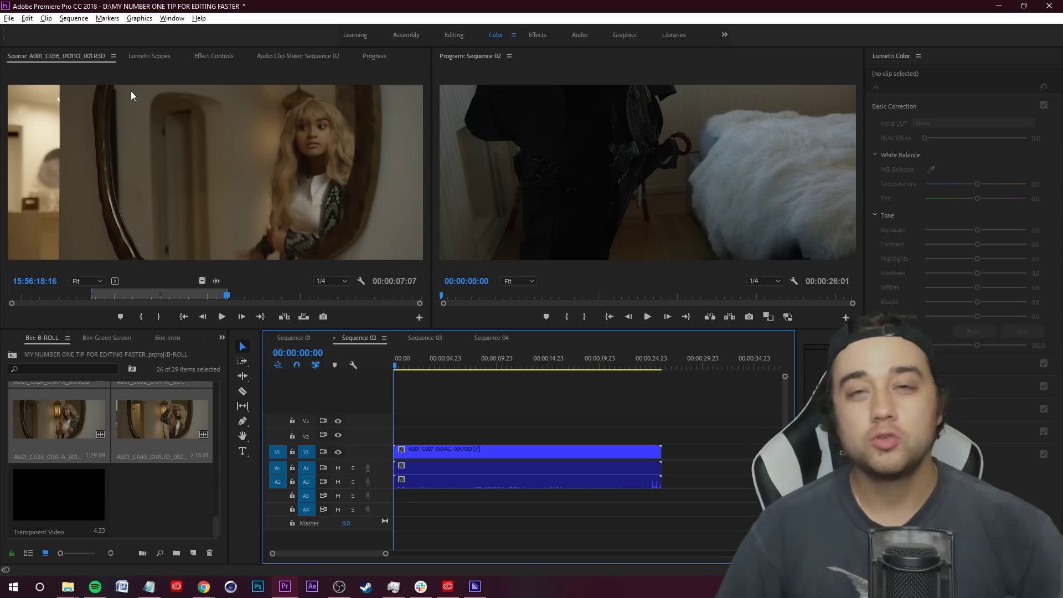
- Open the media export settings for Sequence 02 and choose the H.264 format with the YouTube 1080p HD preset
left_click(8, 18)
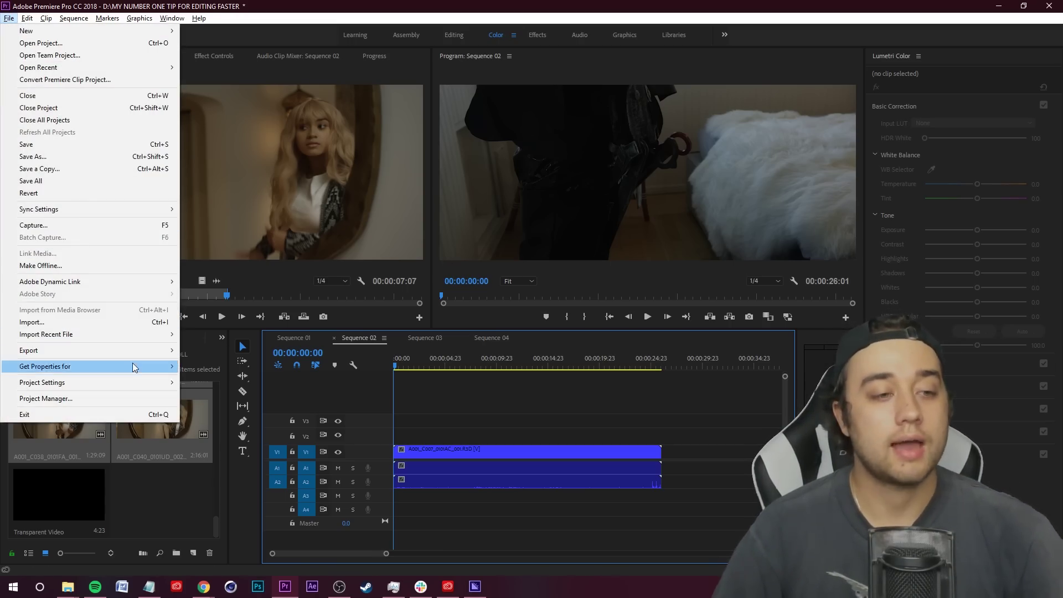
mouse_move(133, 354)
left_click(205, 350)
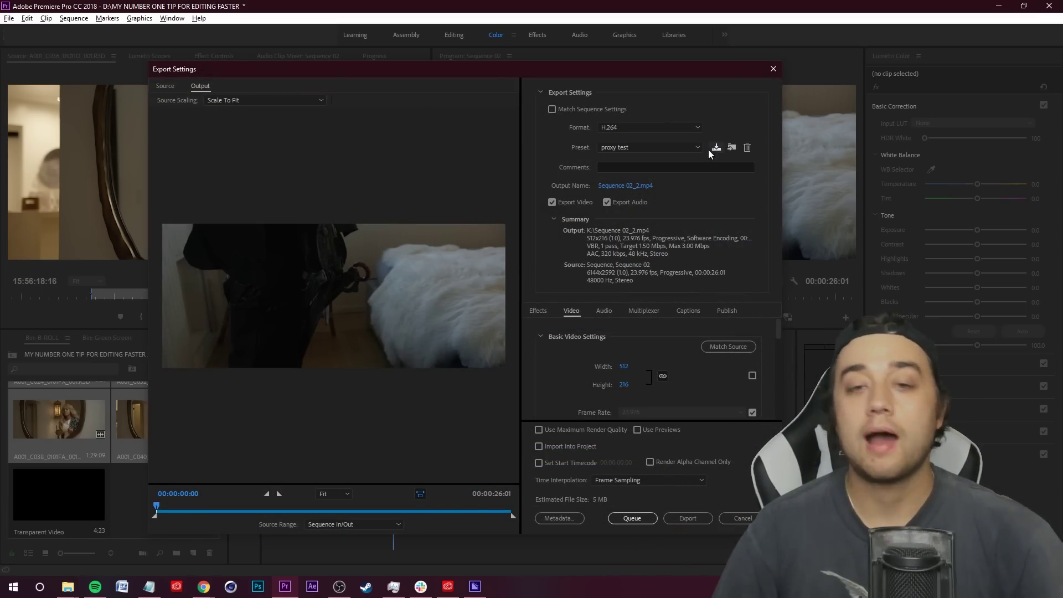
left_click(653, 128)
left_click(638, 271)
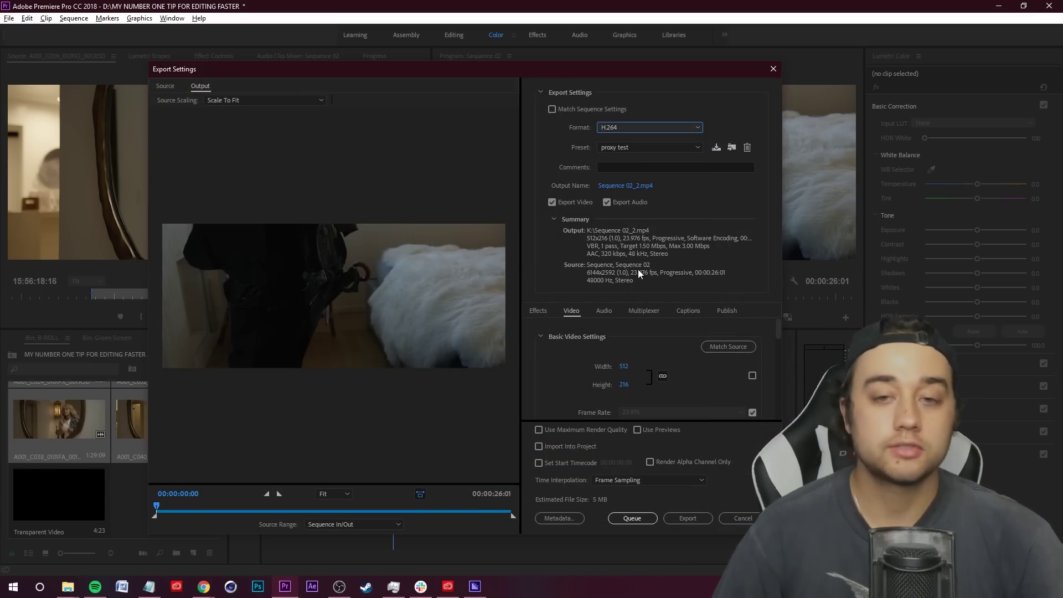
left_click(635, 148)
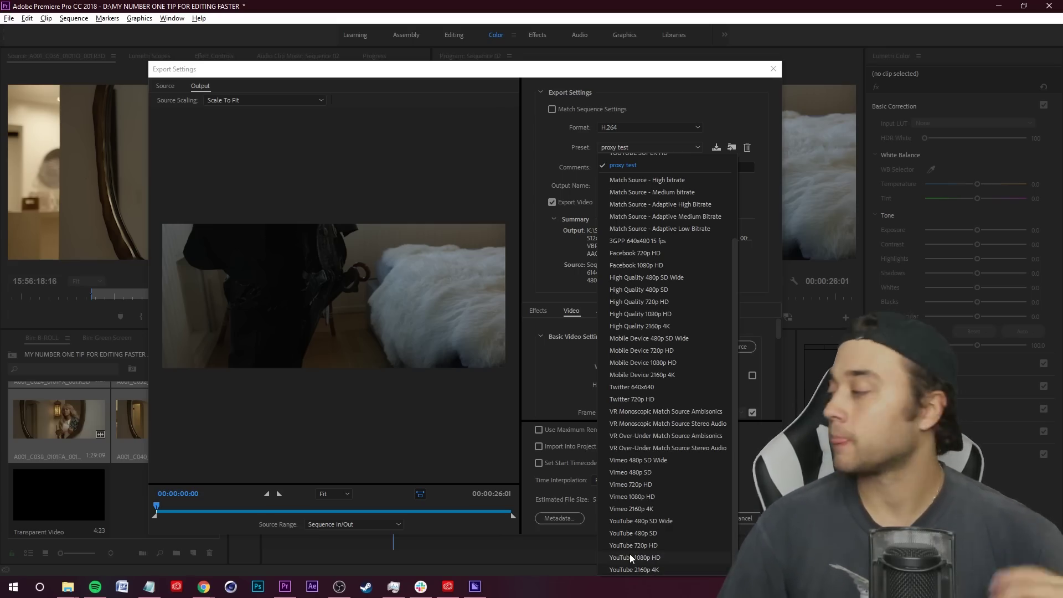
left_click(666, 556)
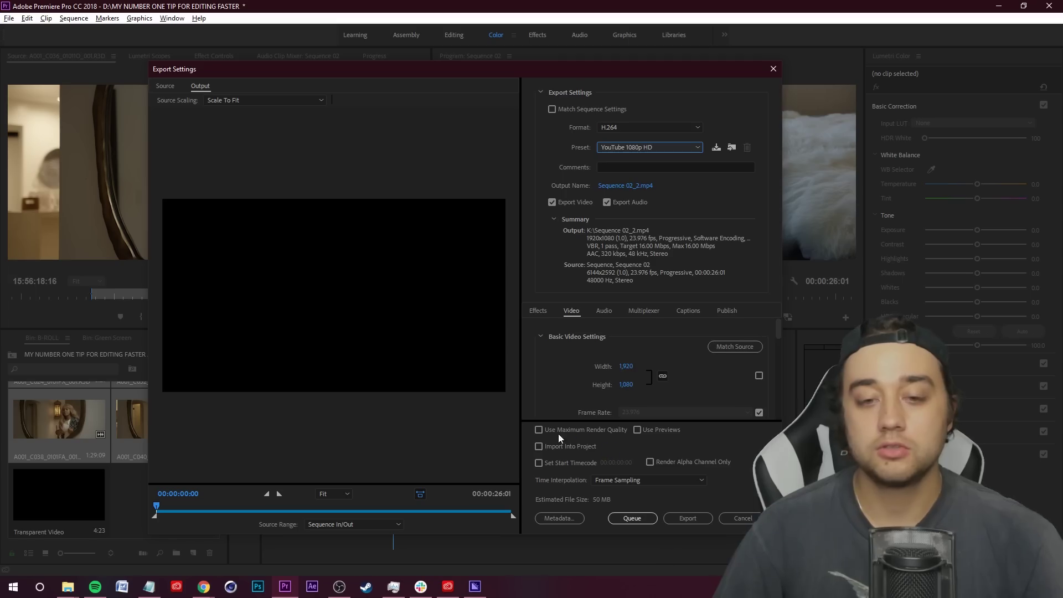
- Enable Use Maximum Render Quality and Render at Maximum Depth for the Sequence 02 export
left_click(539, 430)
scroll(527, 380, "down", 5)
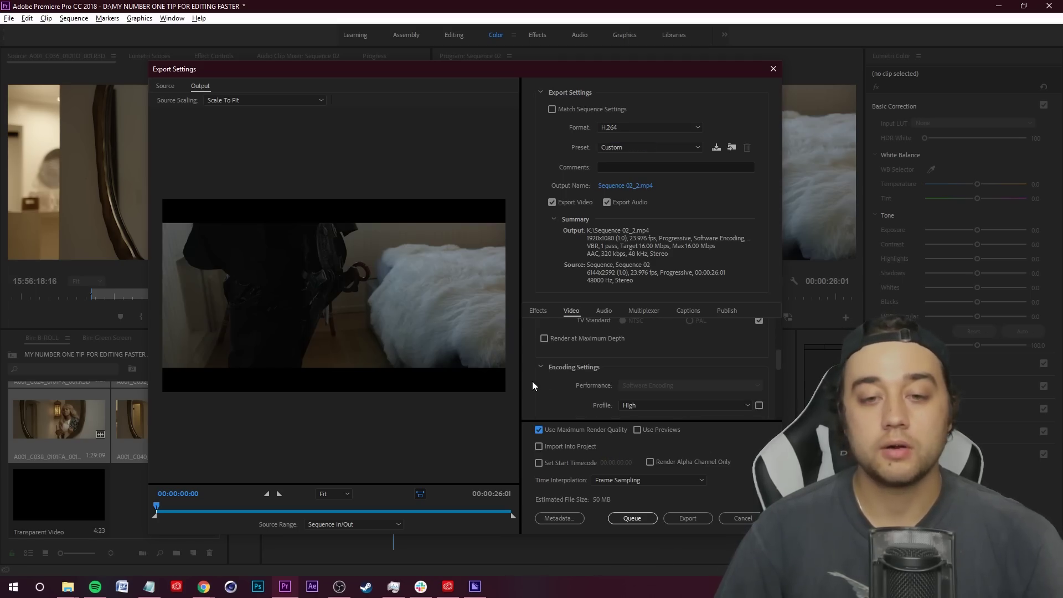
left_click(546, 338)
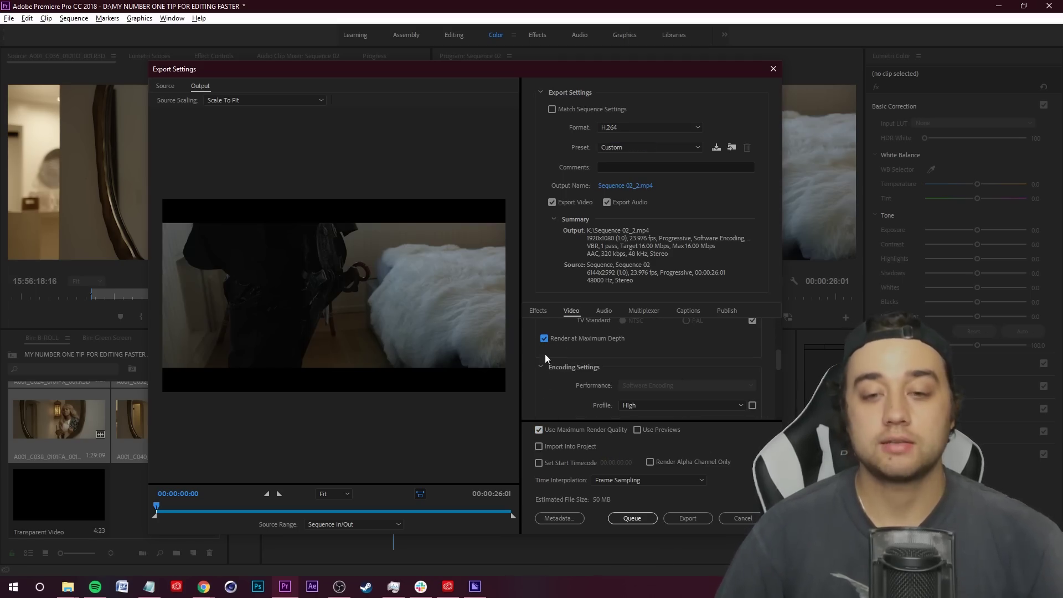
scroll(779, 360, "down", 1)
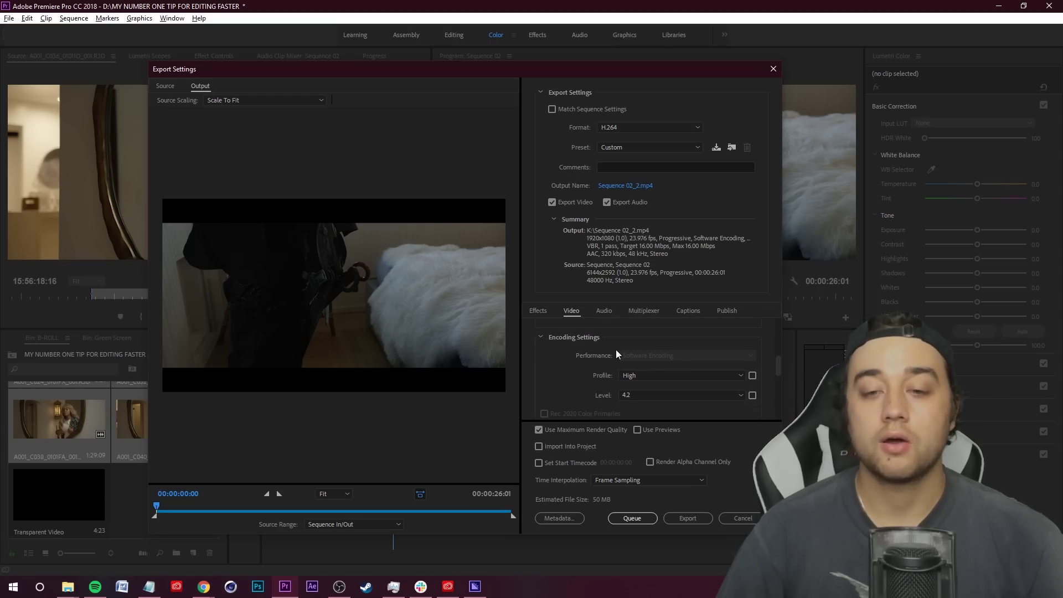
- Set both the target and the maximum bitrate of the export to 25 Mbps
left_click_drag(778, 364, 782, 388)
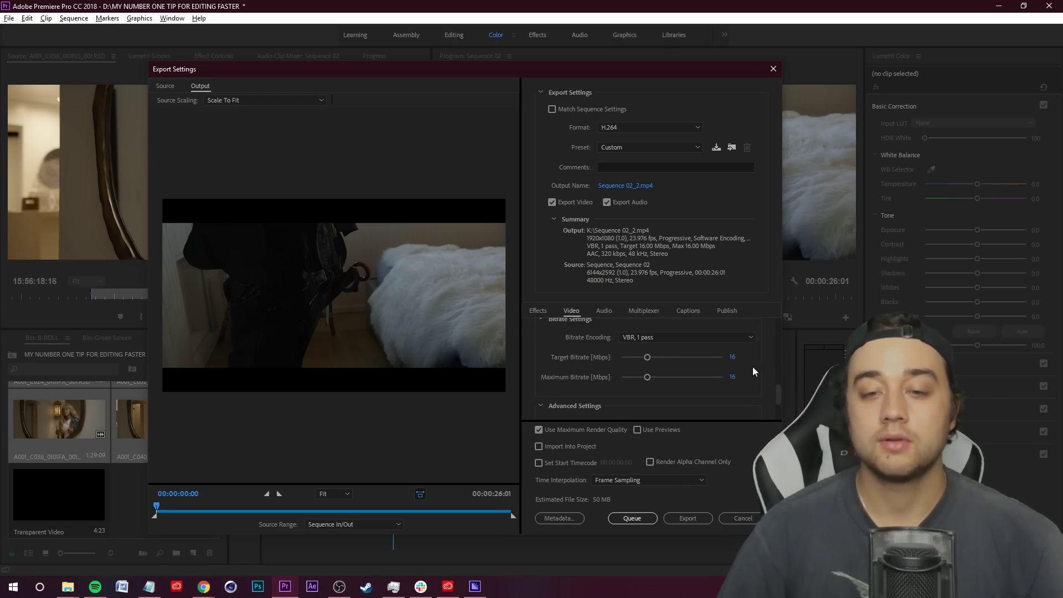
left_click(730, 357)
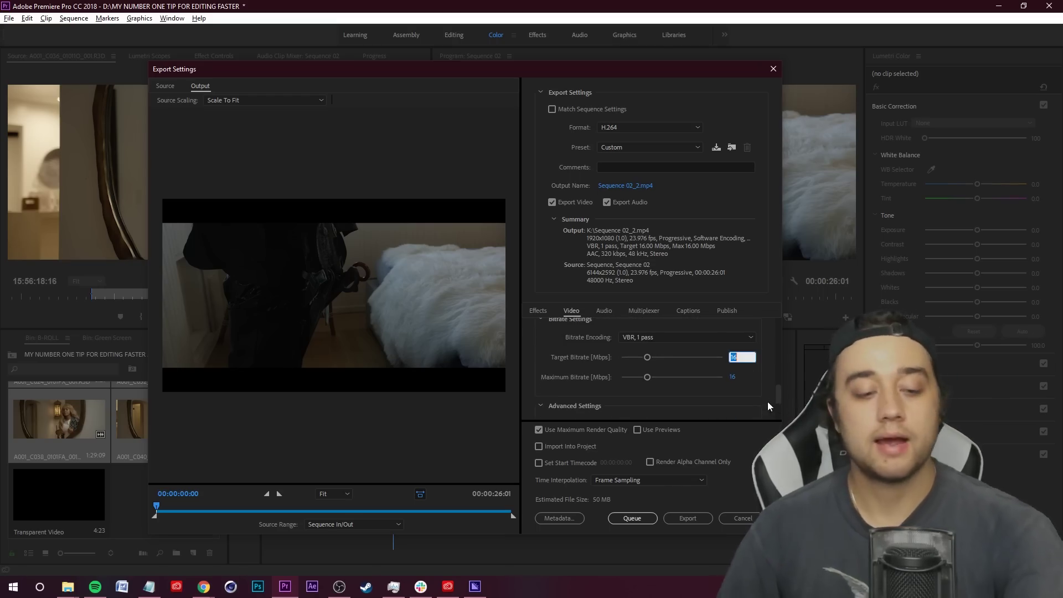
type("25")
left_click(732, 377)
type("25")
key("Return")
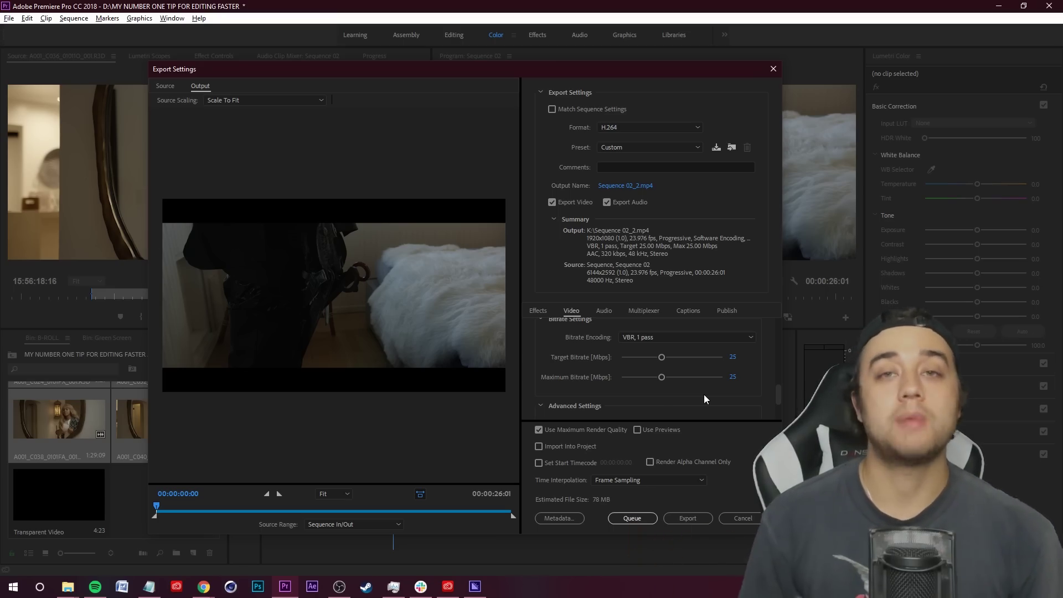
- Reapply the YouTube 1080p HD preset and raise the target bitrate to 25 Mbps
left_click(642, 147)
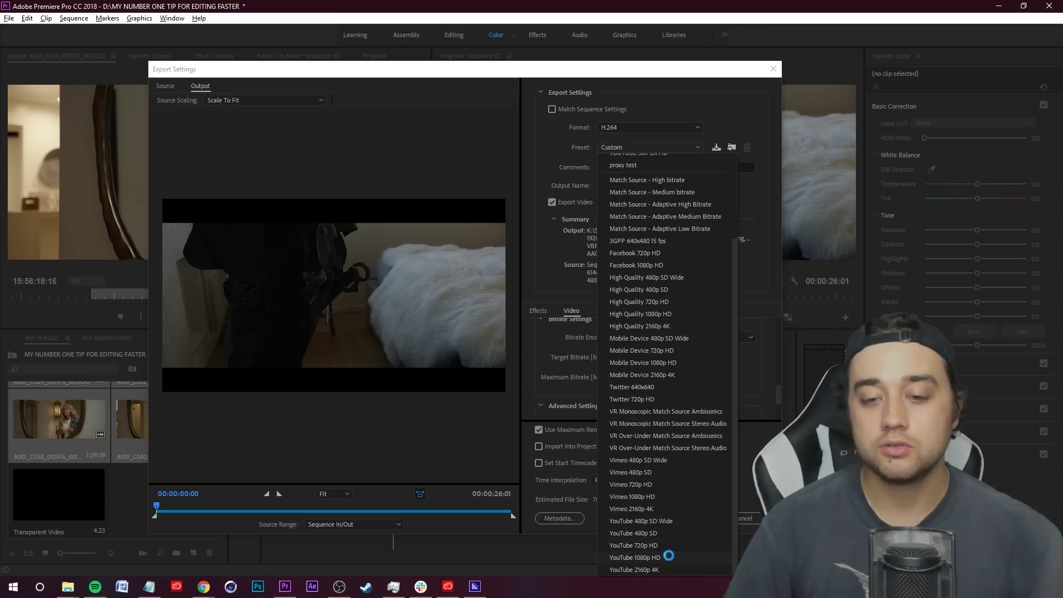
left_click(635, 558)
left_click_drag(778, 330, 776, 388)
left_click(747, 354)
type("25")
key("Return")
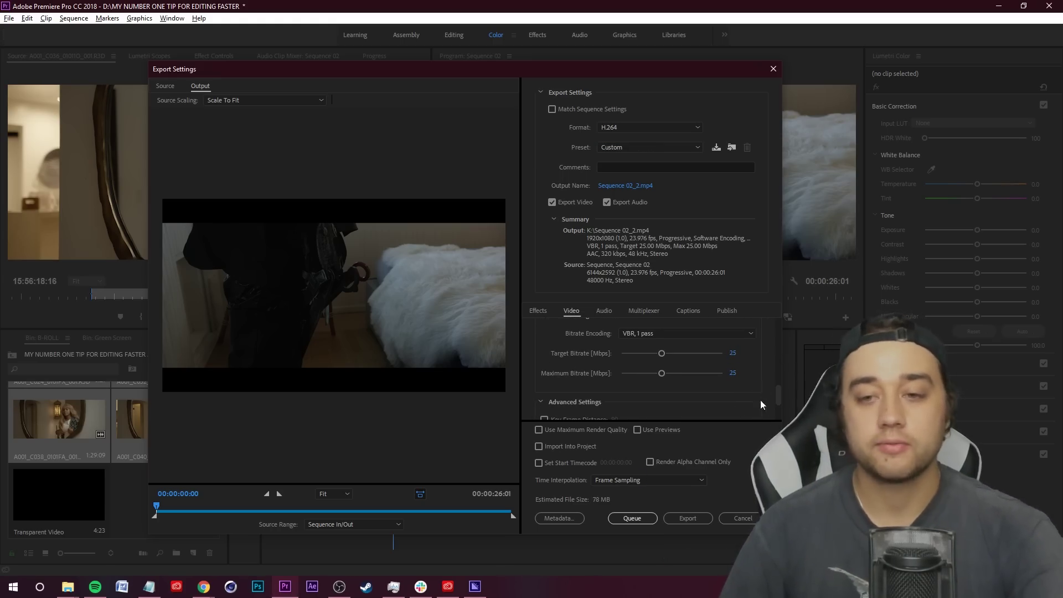
- Set the target bitrate to 16 Mbps, and reselect the YouTube 1080p HD preset
left_click(734, 354)
type("16")
key("Return")
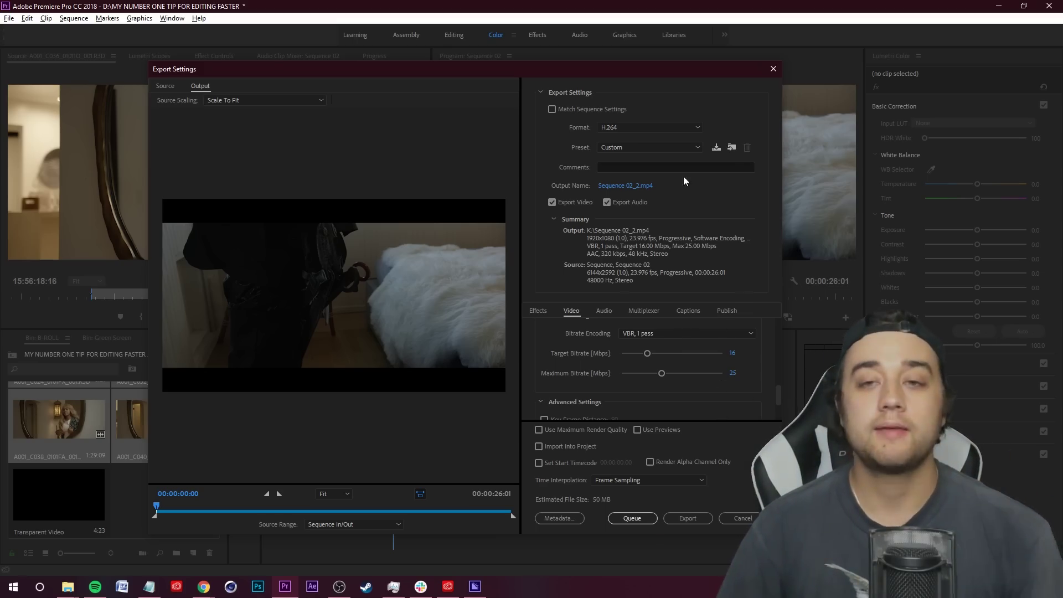
left_click(697, 147)
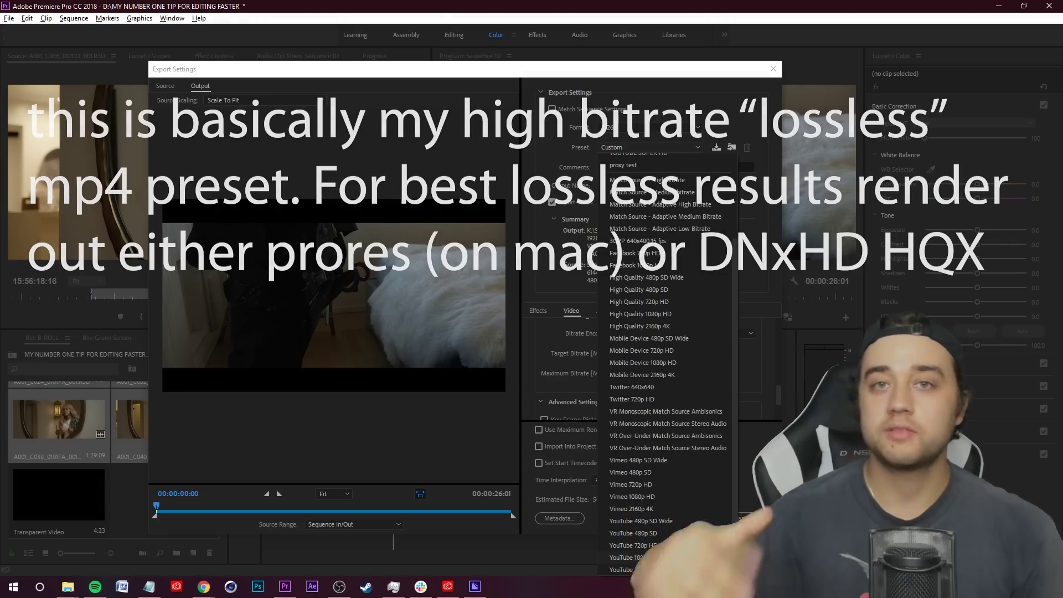
left_click(649, 559)
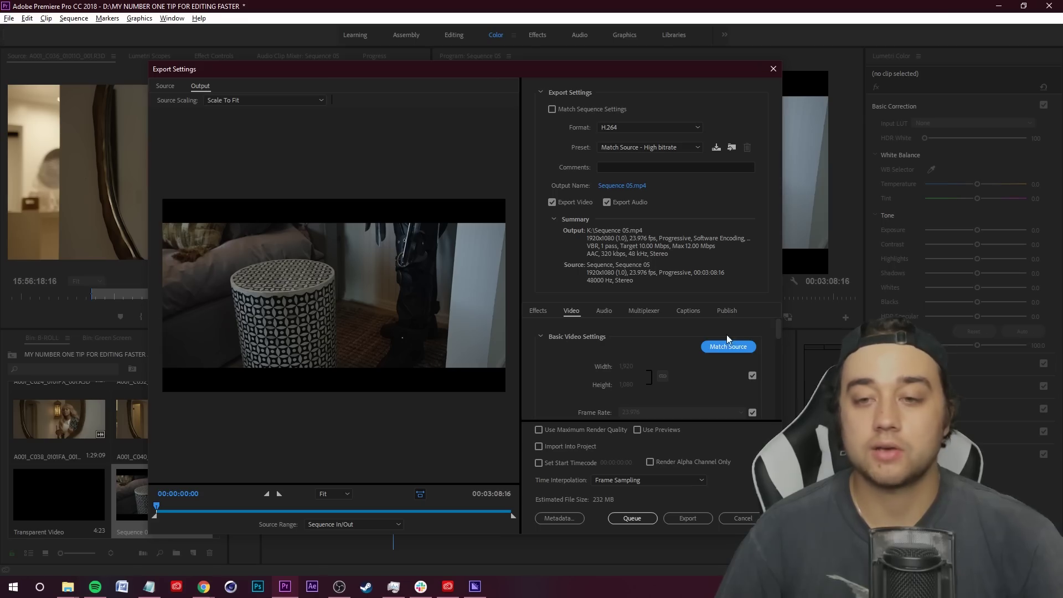
- Enable Render at Maximum Depth and Use Maximum Render Quality for the Sequence 05 export
left_click_drag(780, 330, 779, 357)
left_click(546, 360)
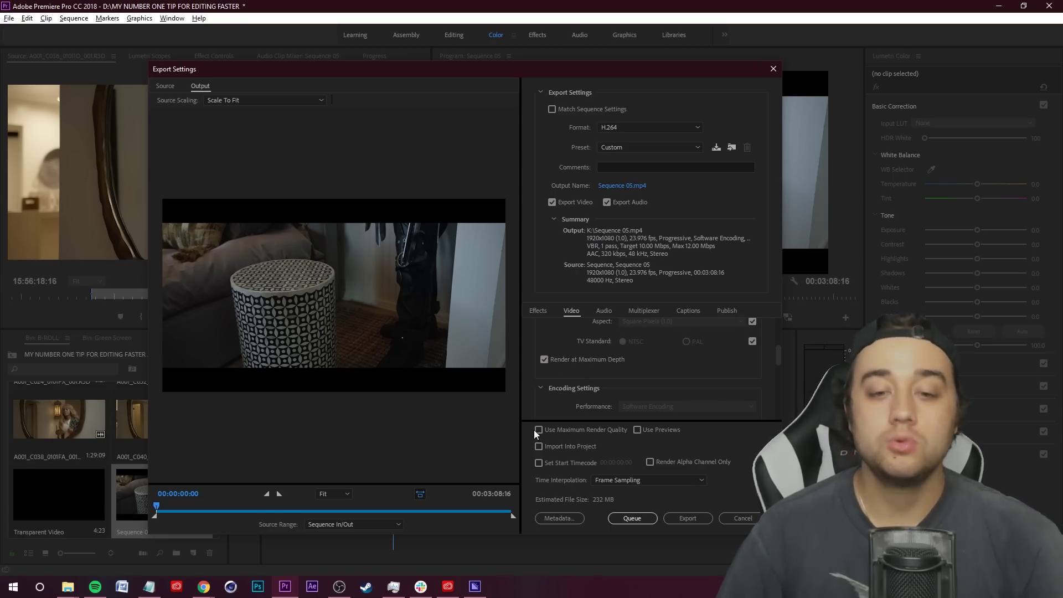
left_click_drag(778, 357, 776, 397)
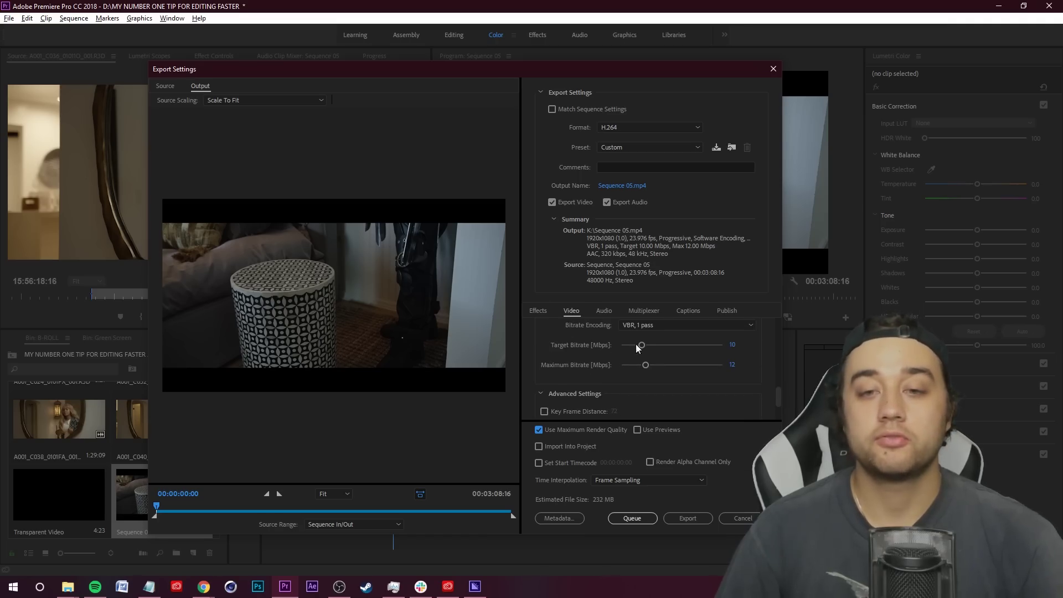
scroll(780, 391, "up", 2)
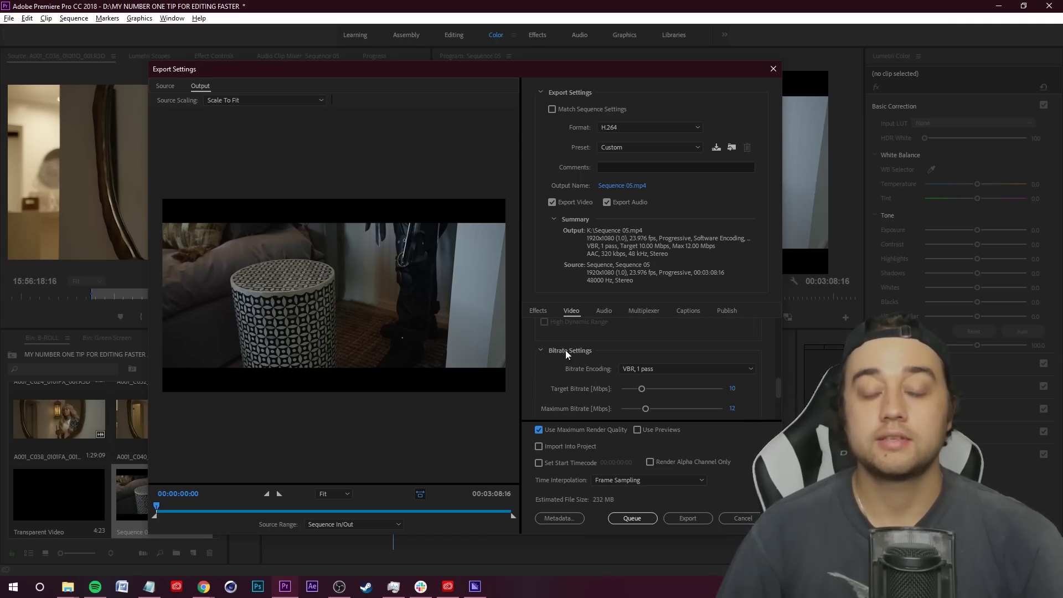
- Switch the bitrate encoding to CBR with a 40 Mbps target, and start saving the settings as a preset before cancelling
left_click(677, 369)
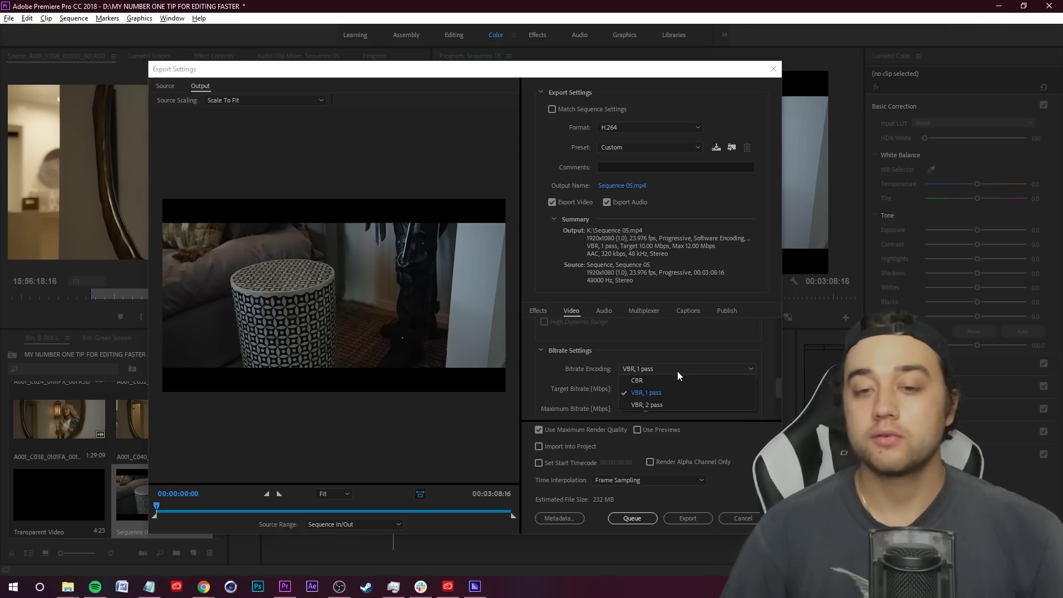
left_click(663, 382)
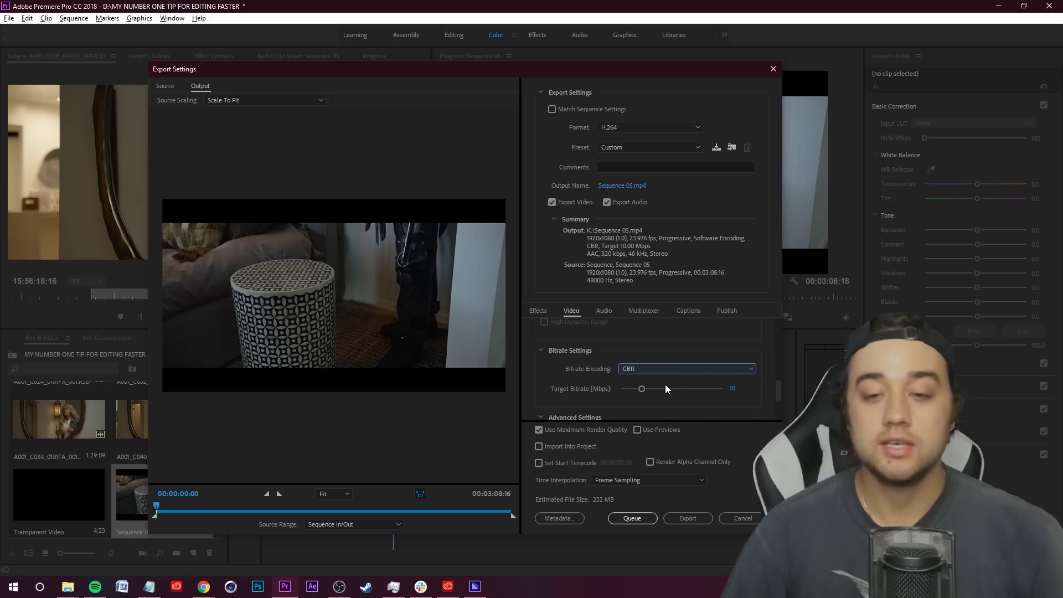
left_click_drag(644, 388, 667, 389)
left_click(732, 389)
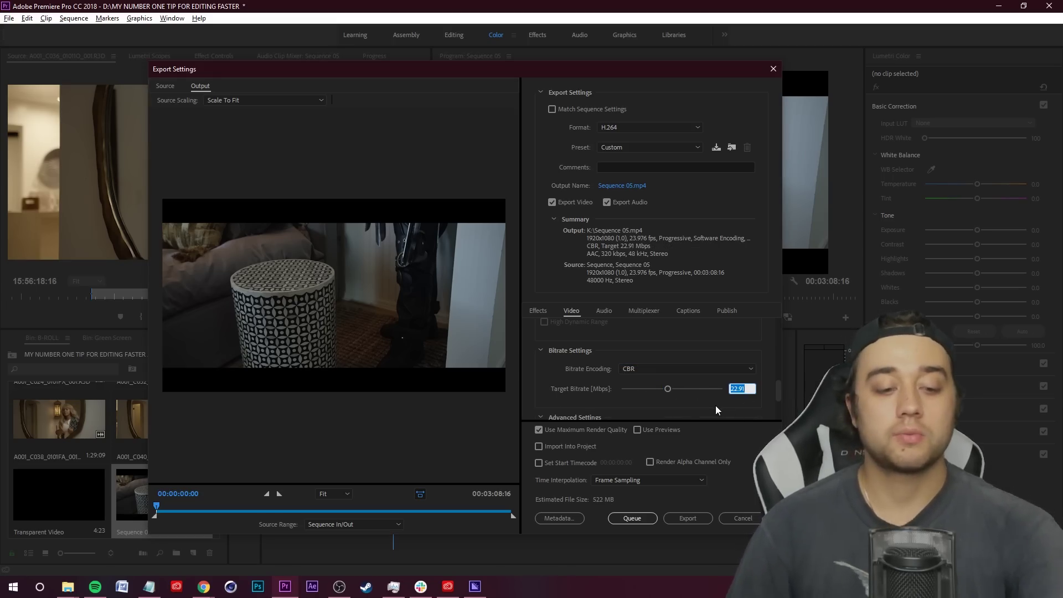
type("40")
key("Return")
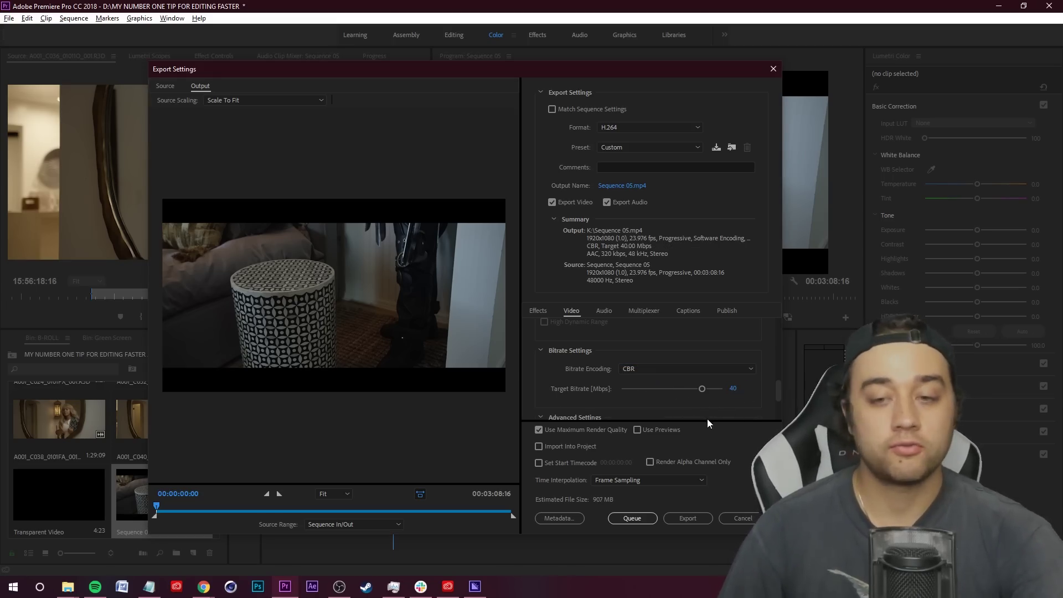
scroll(772, 387, "down", 2)
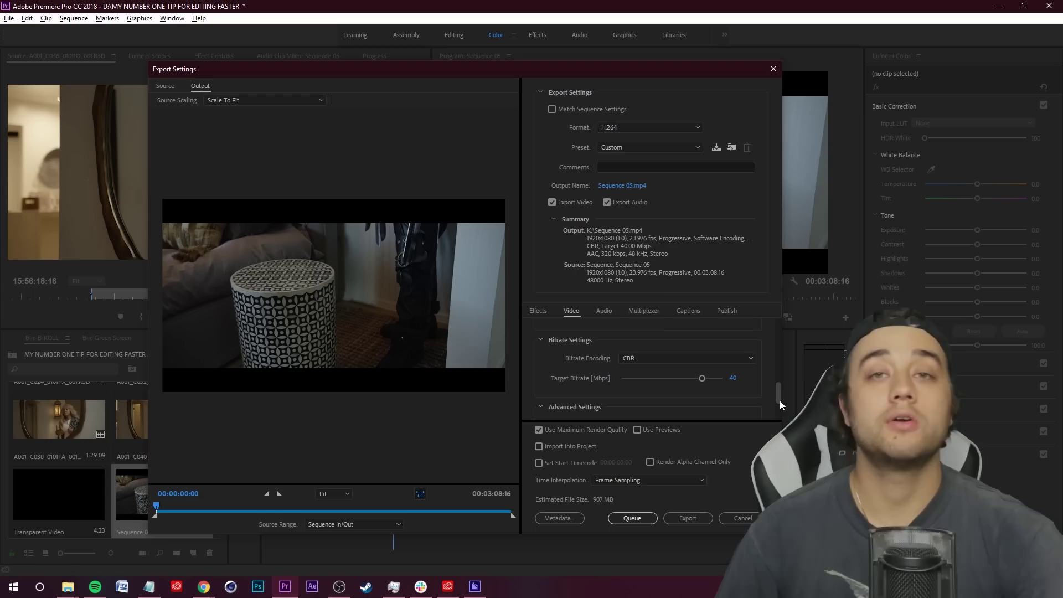
left_click(716, 148)
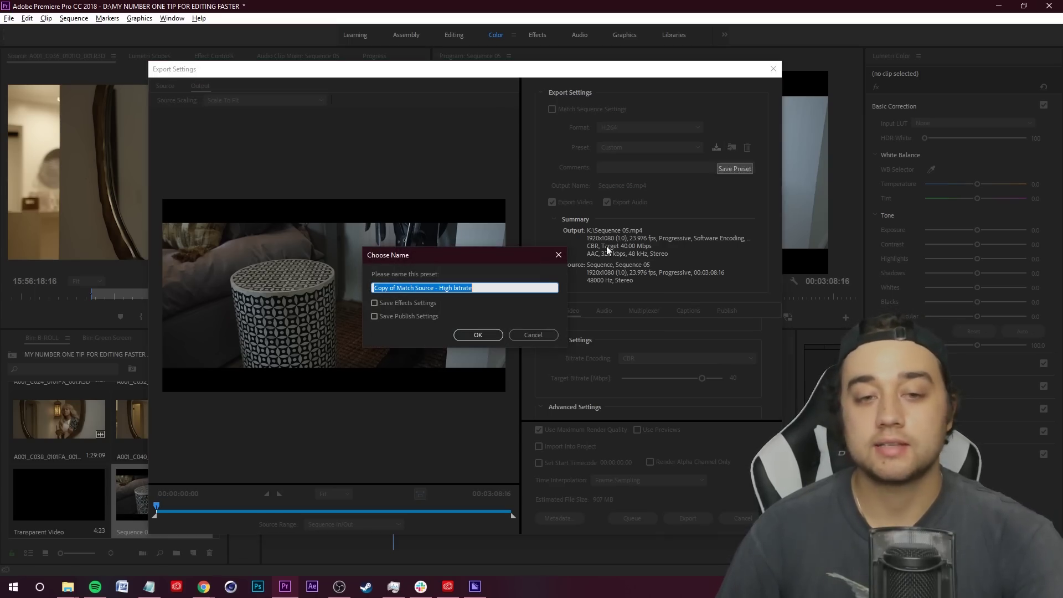
left_click(532, 335)
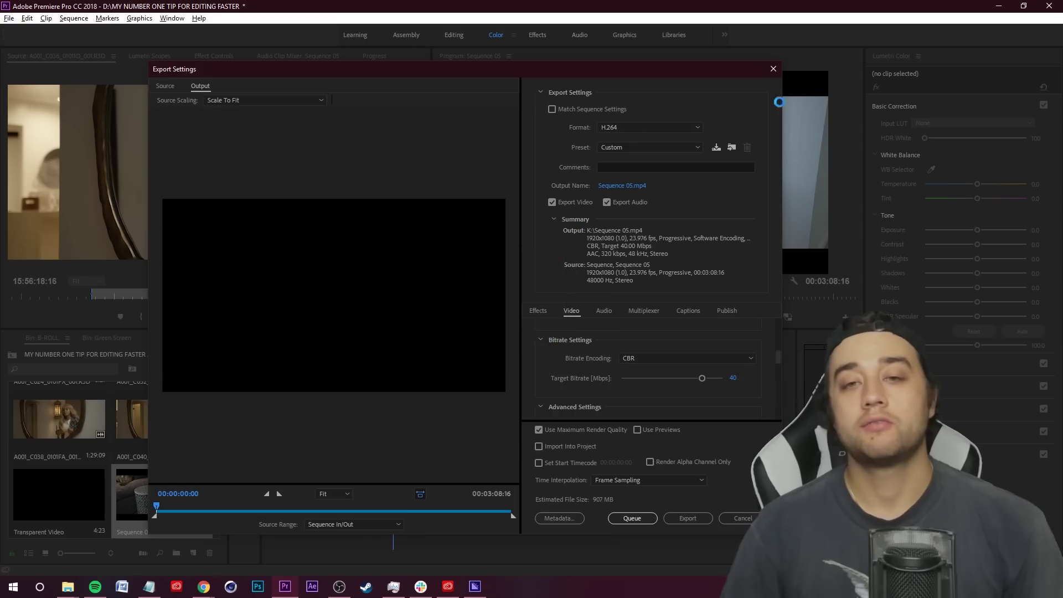
- Apply the YouTube 1080p HD preset to the Sequence 05 export and enable Use Maximum Render Quality
left_click(662, 147)
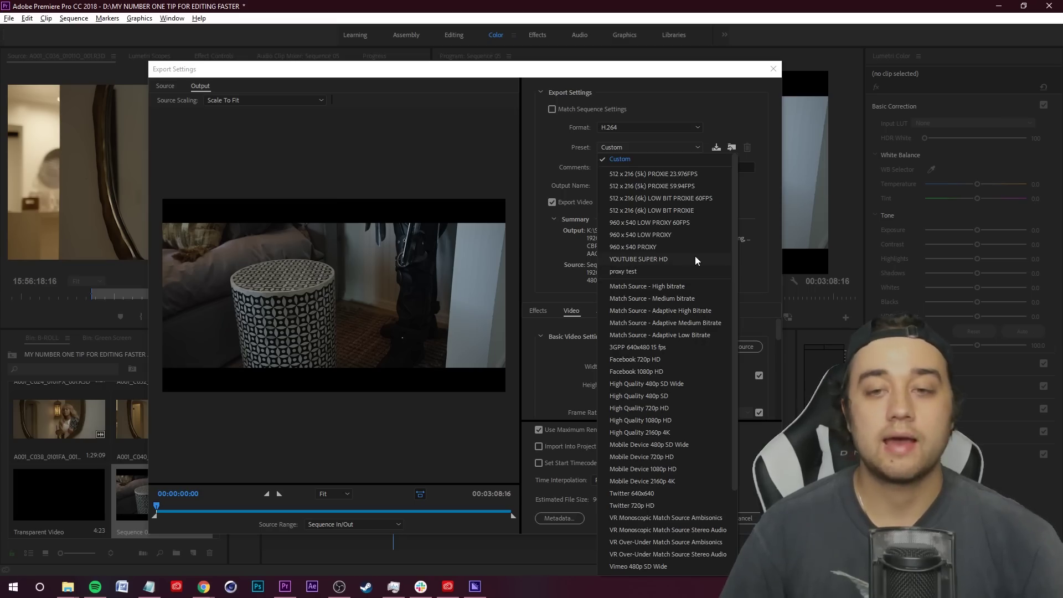
scroll(663, 420, "down", 3)
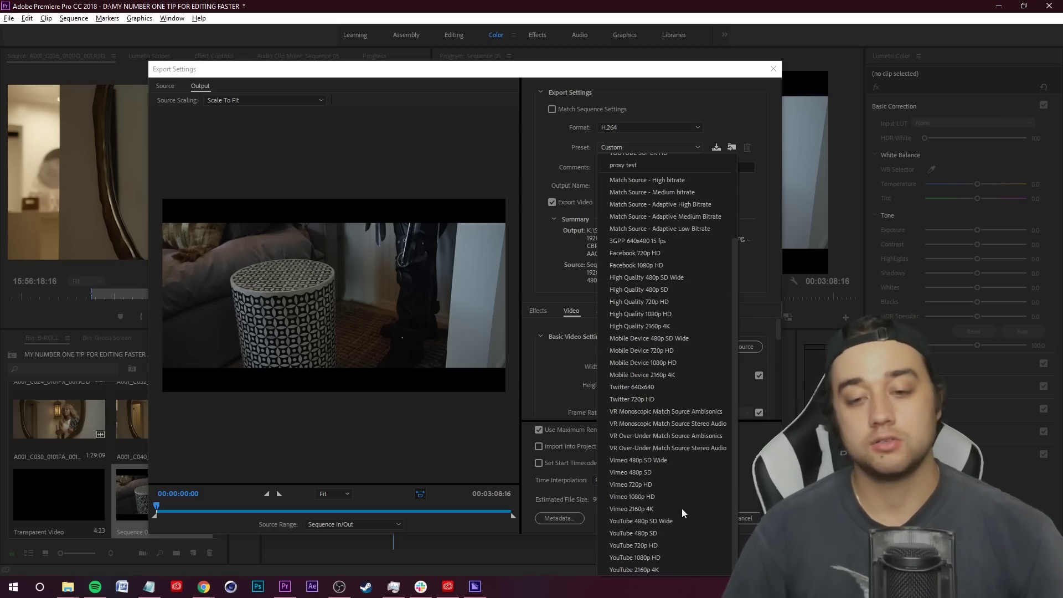
left_click(634, 558)
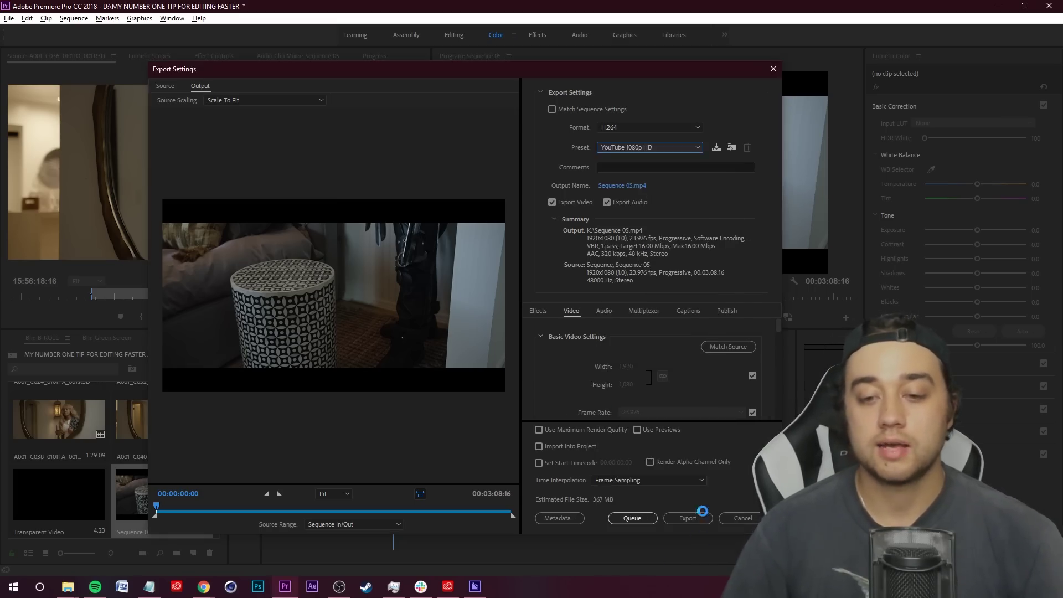
left_click(538, 430)
scroll(545, 389, "down", 2)
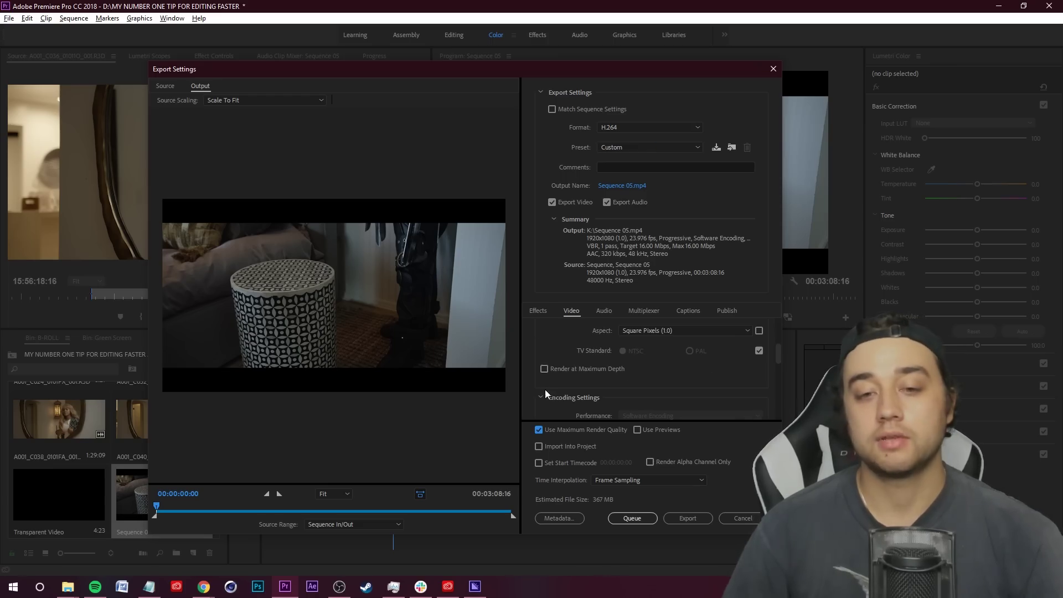
left_click_drag(778, 359, 734, 402)
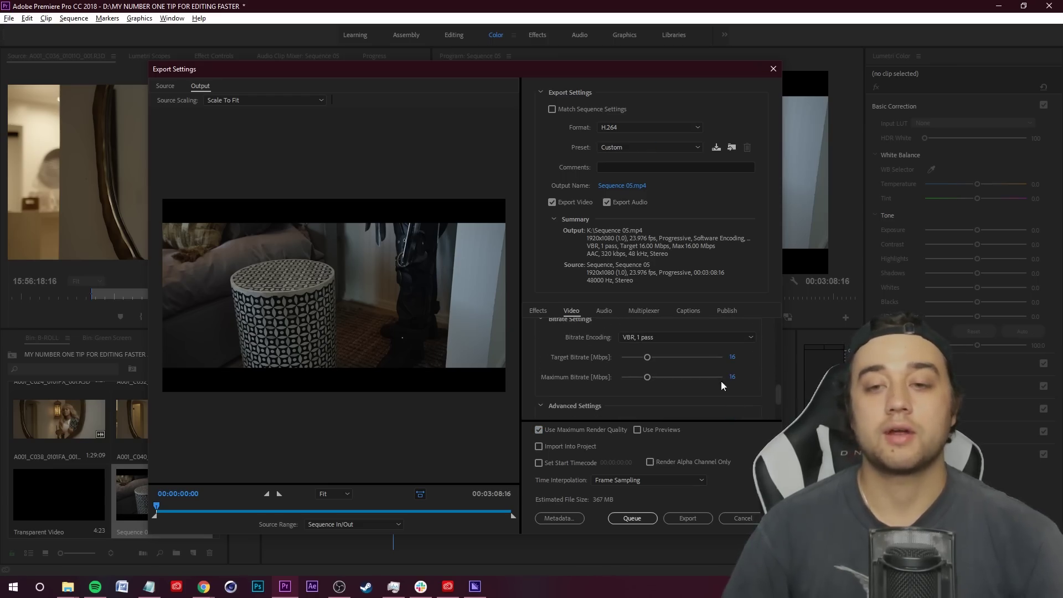